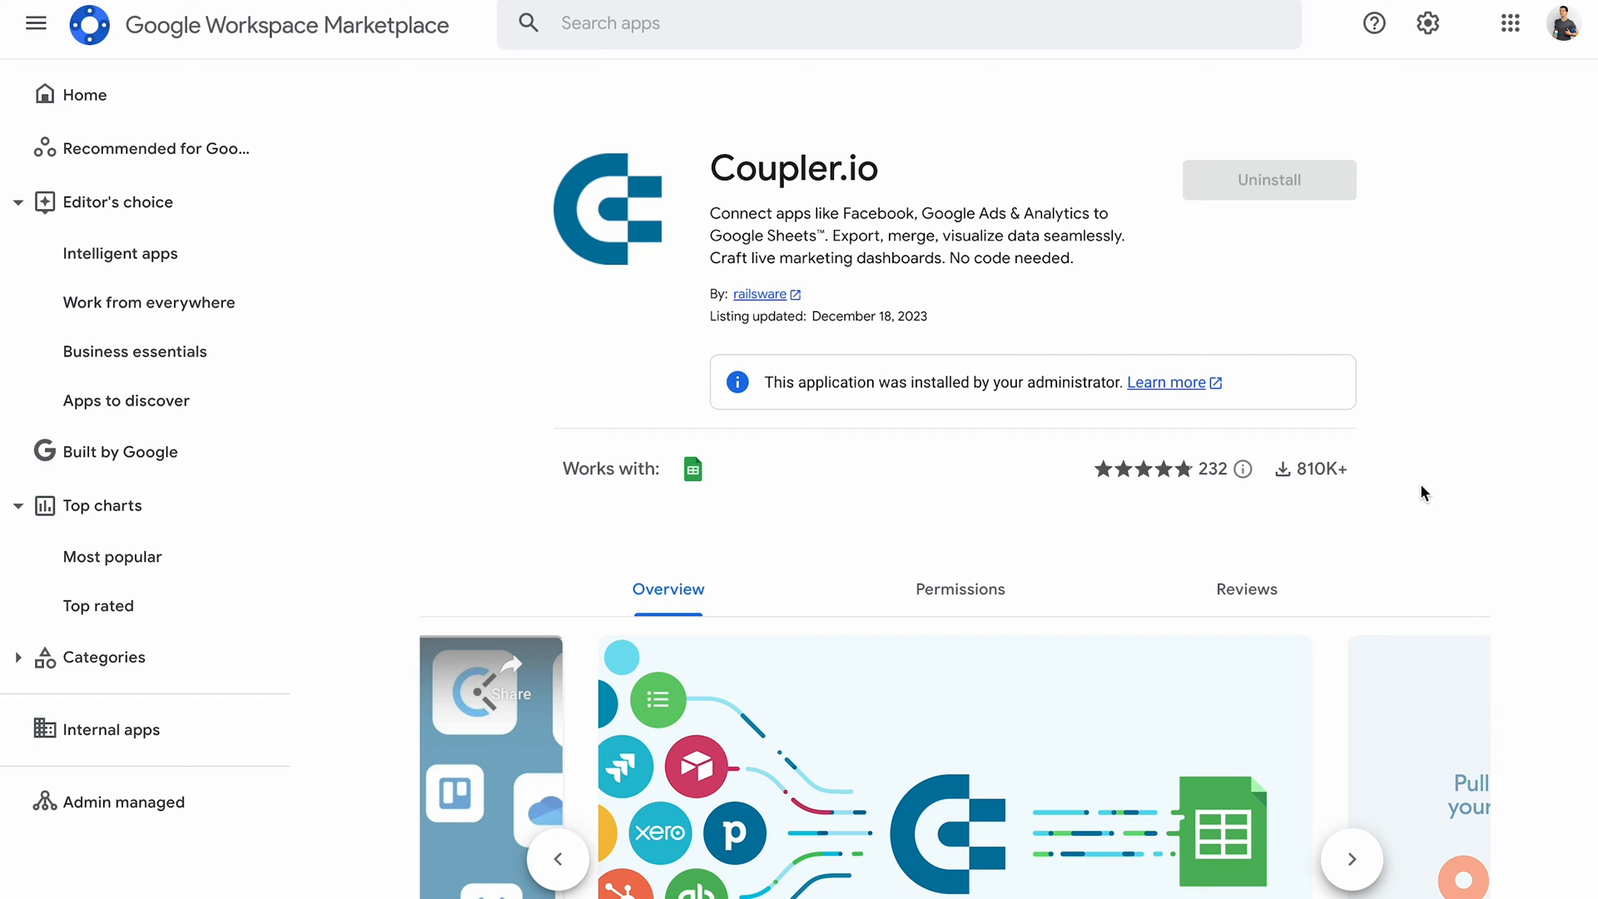
scroll(1421, 487, "down", 3)
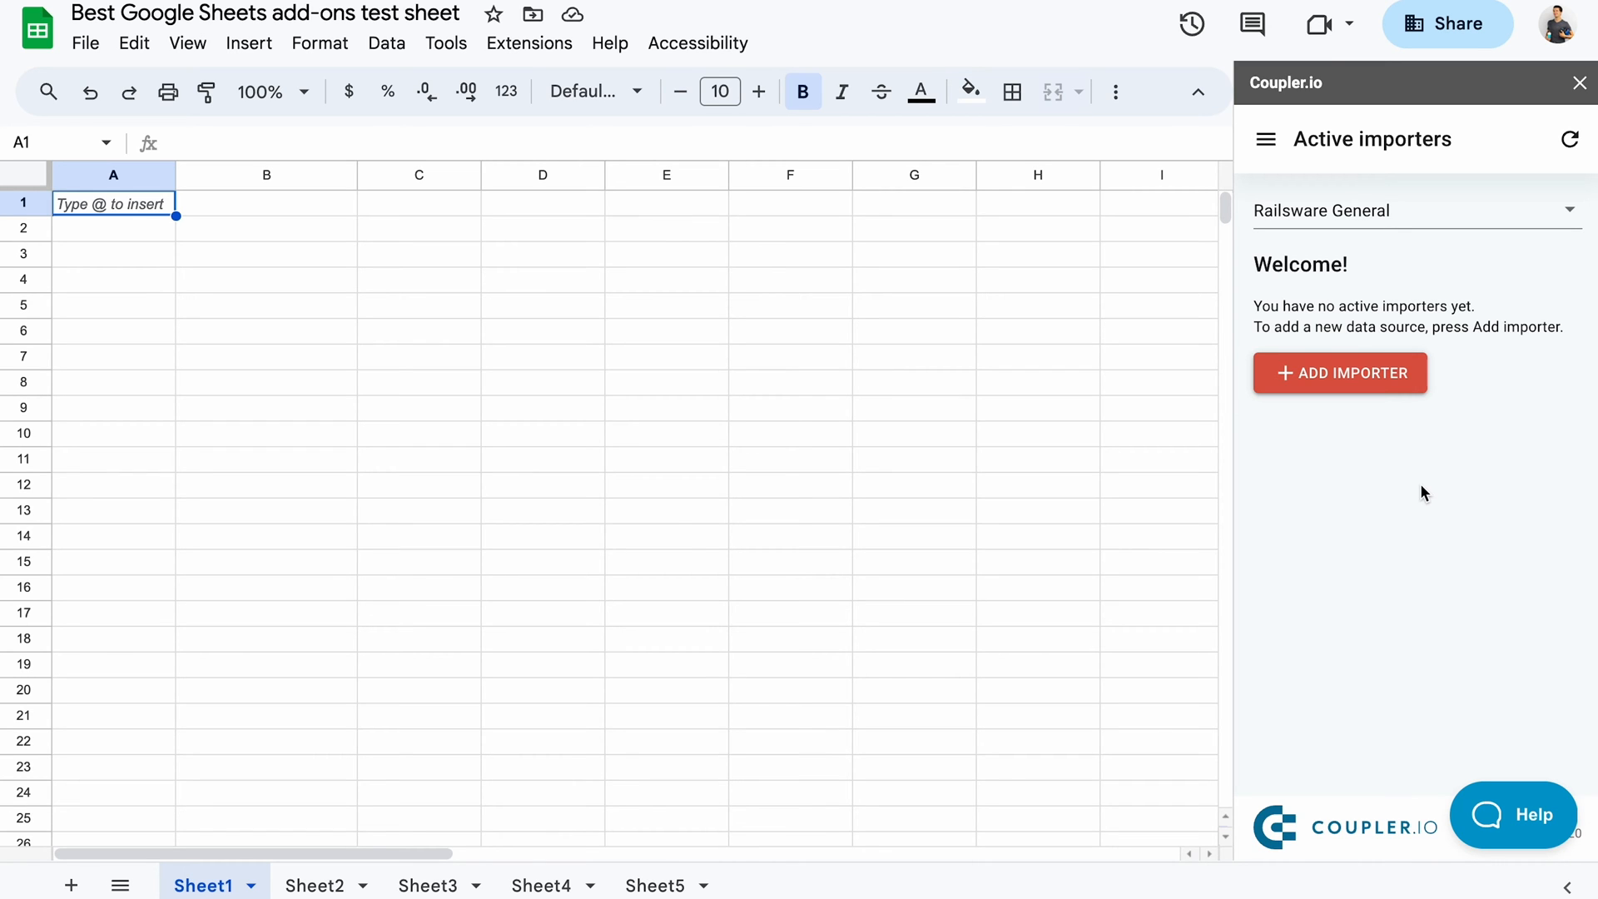
Start a new importer with Facebook Ads chosen as the source application.
left_click(1385, 387)
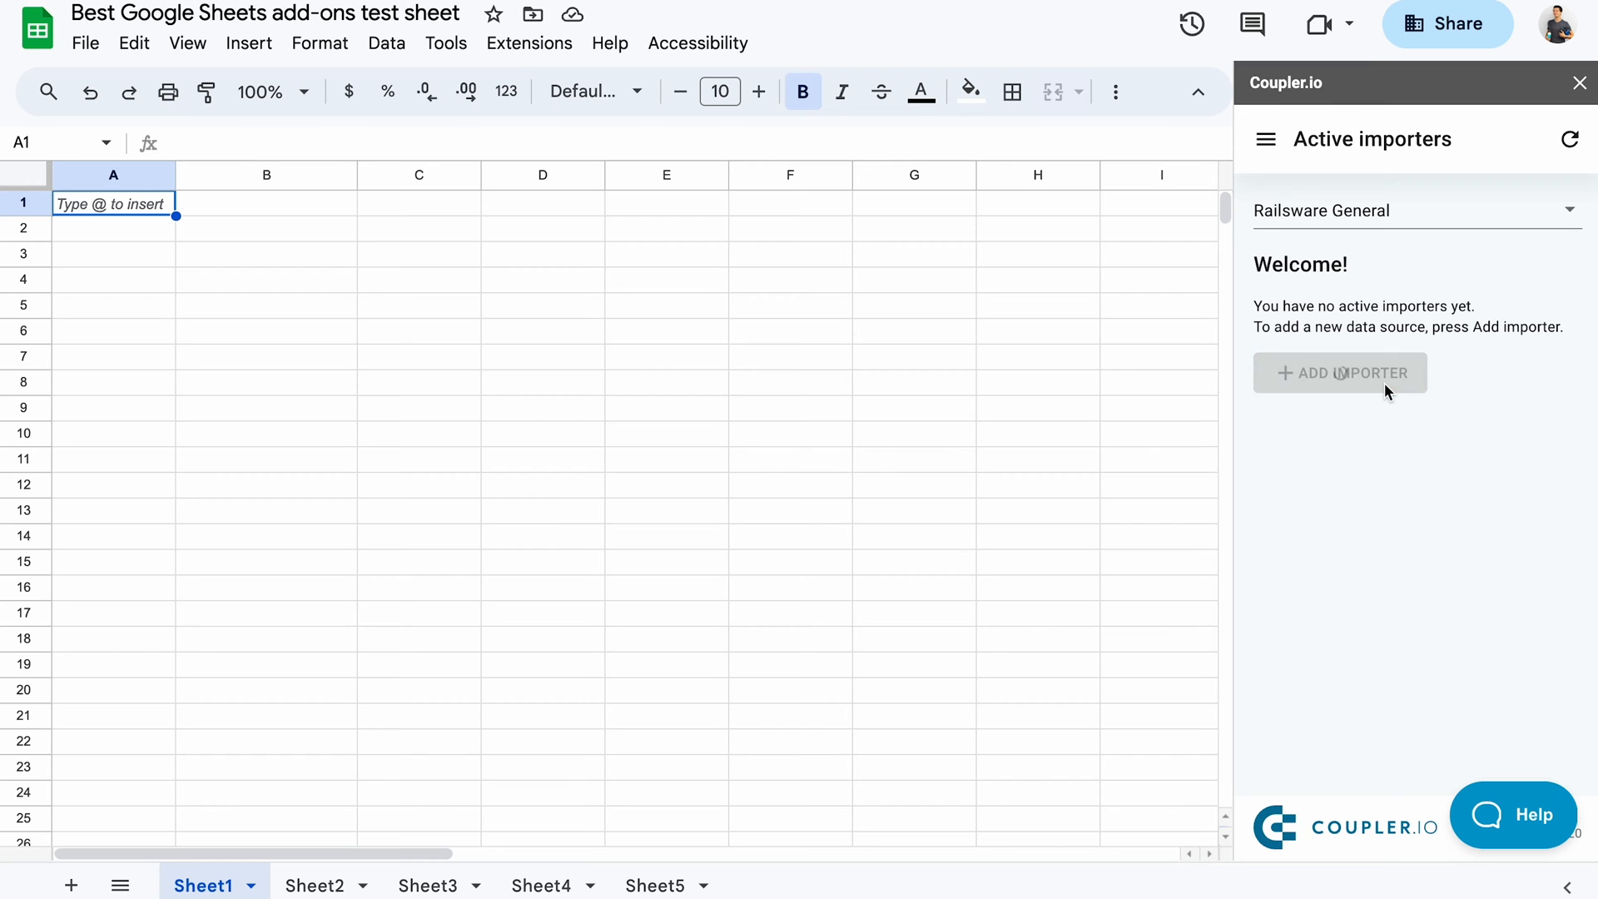
left_click(859, 422)
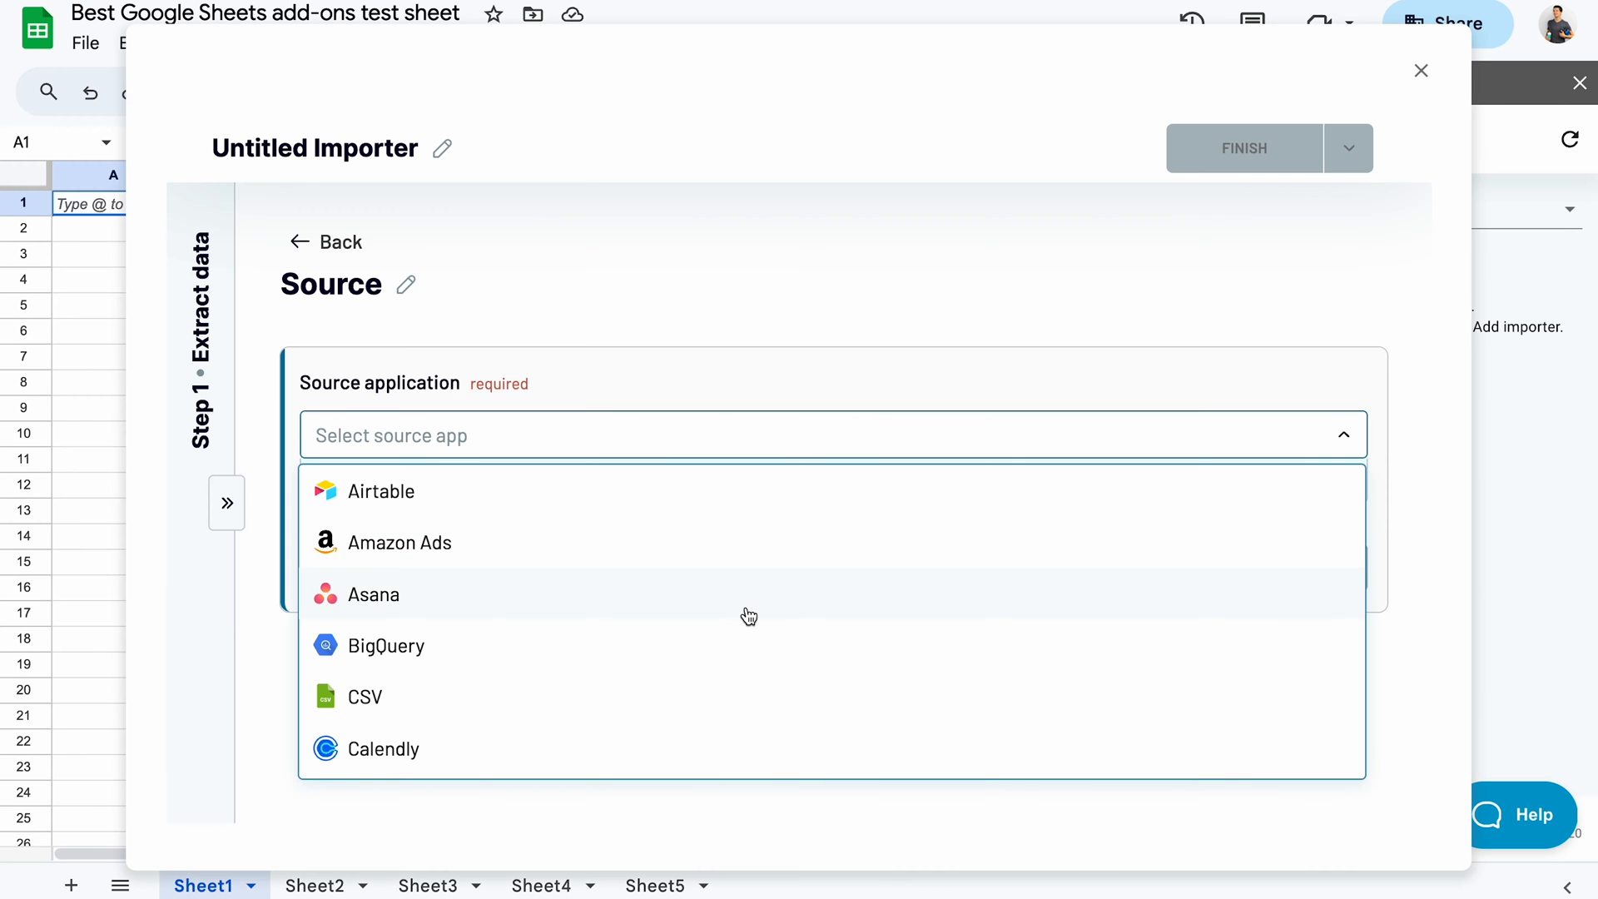
scroll(746, 614, "down", 3)
scroll(748, 617, "down", 1)
left_click(736, 606)
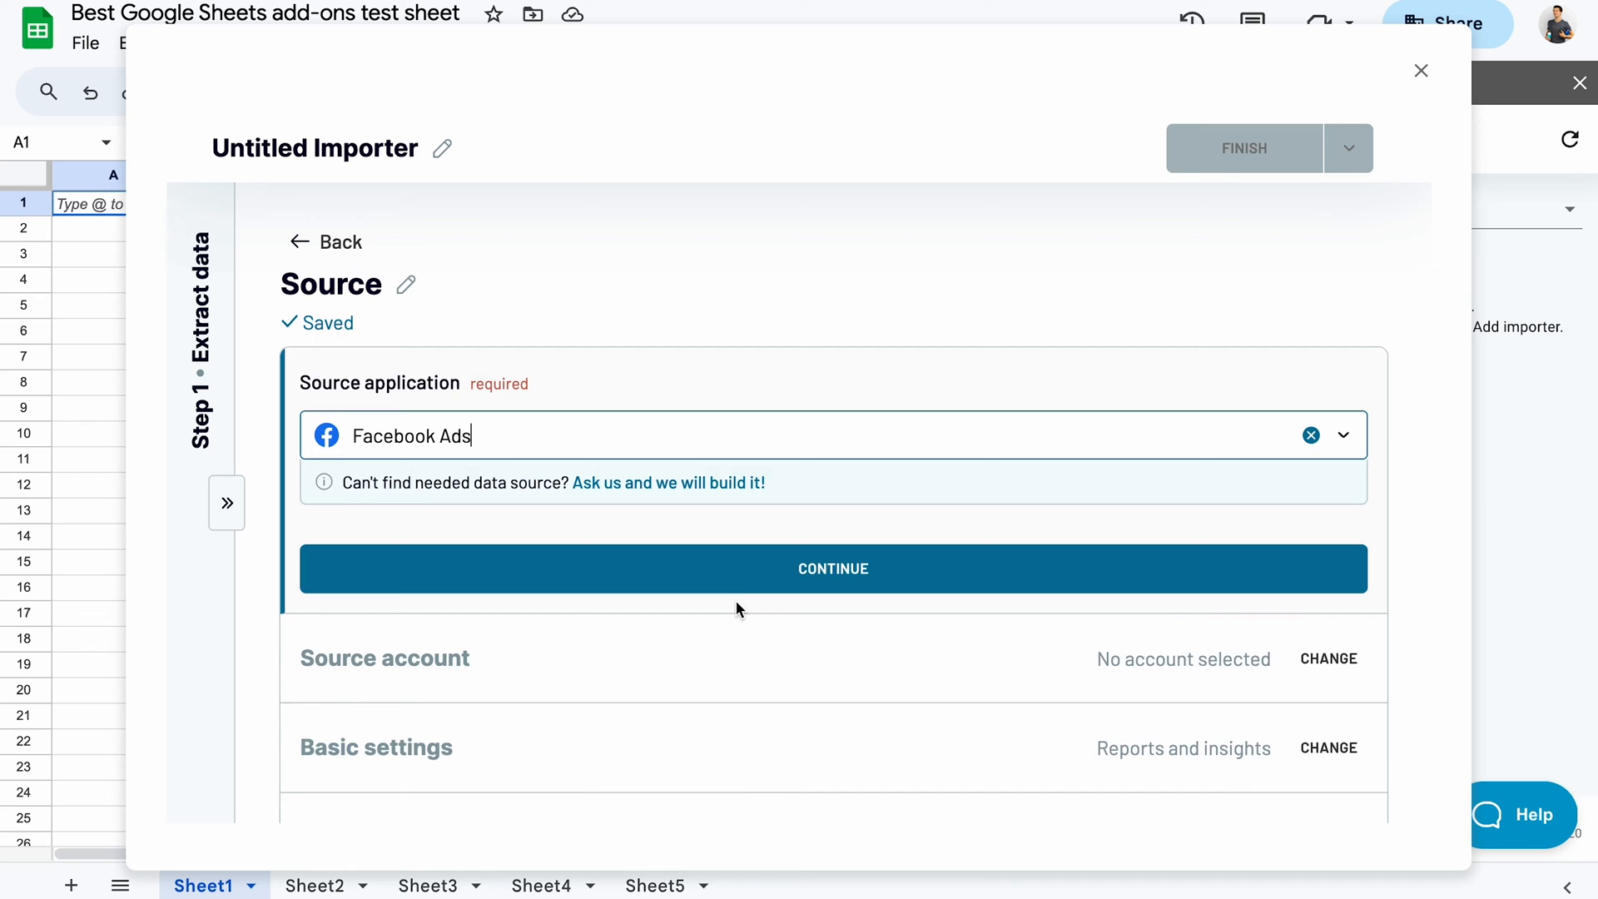
left_click(744, 587)
Select the connected Facebook account and include the Coupler.io Ad Account as source.
left_click(720, 540)
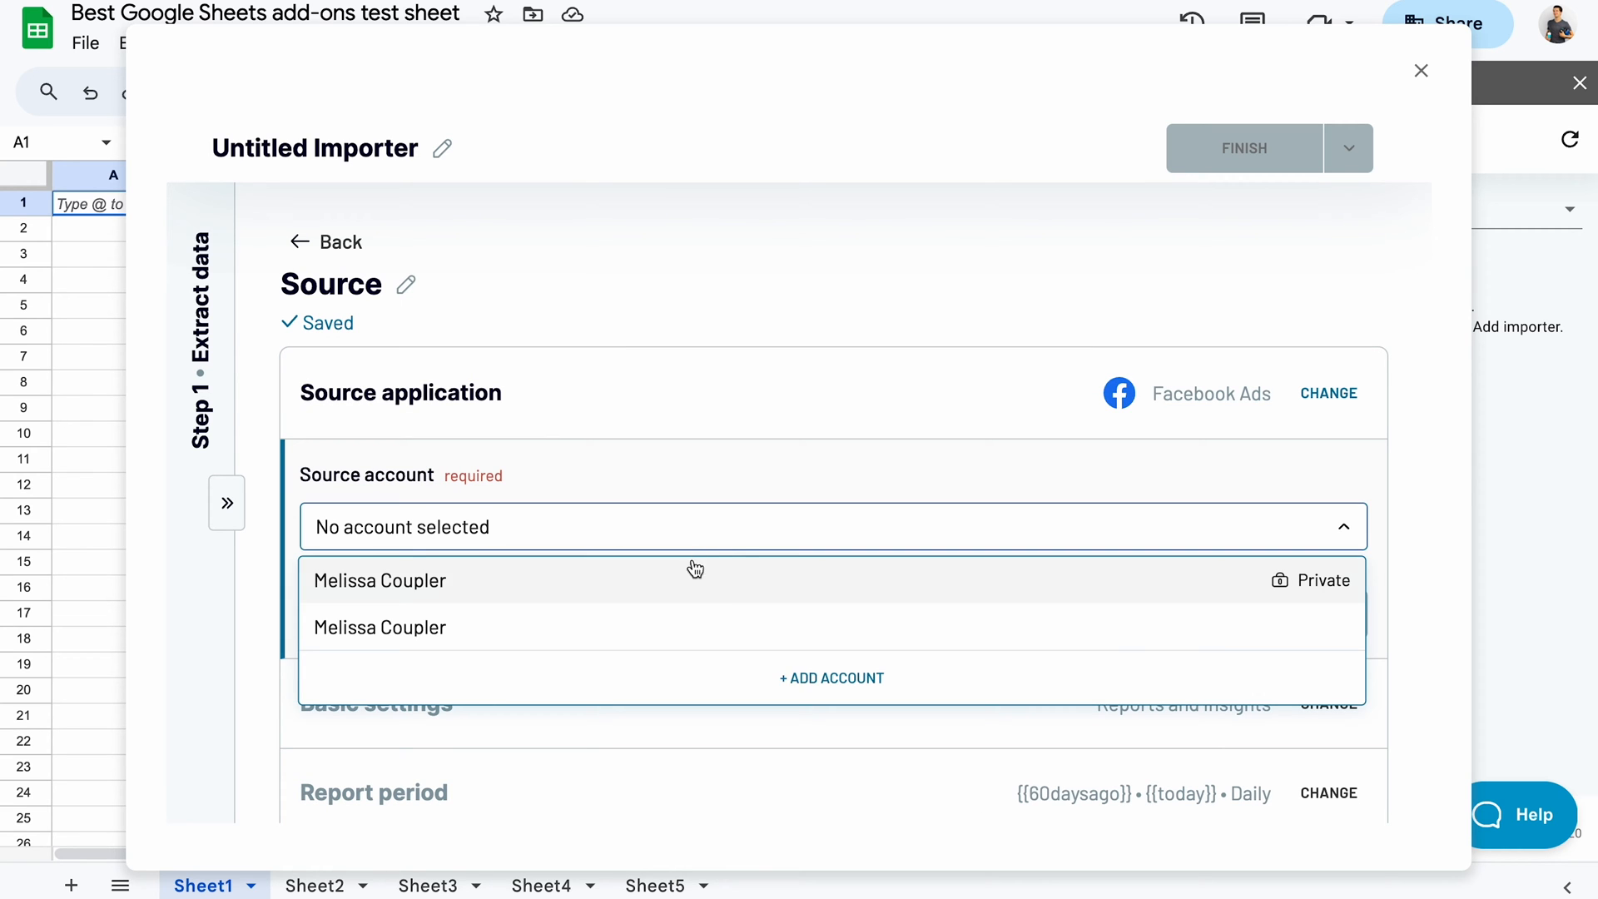
left_click(690, 575)
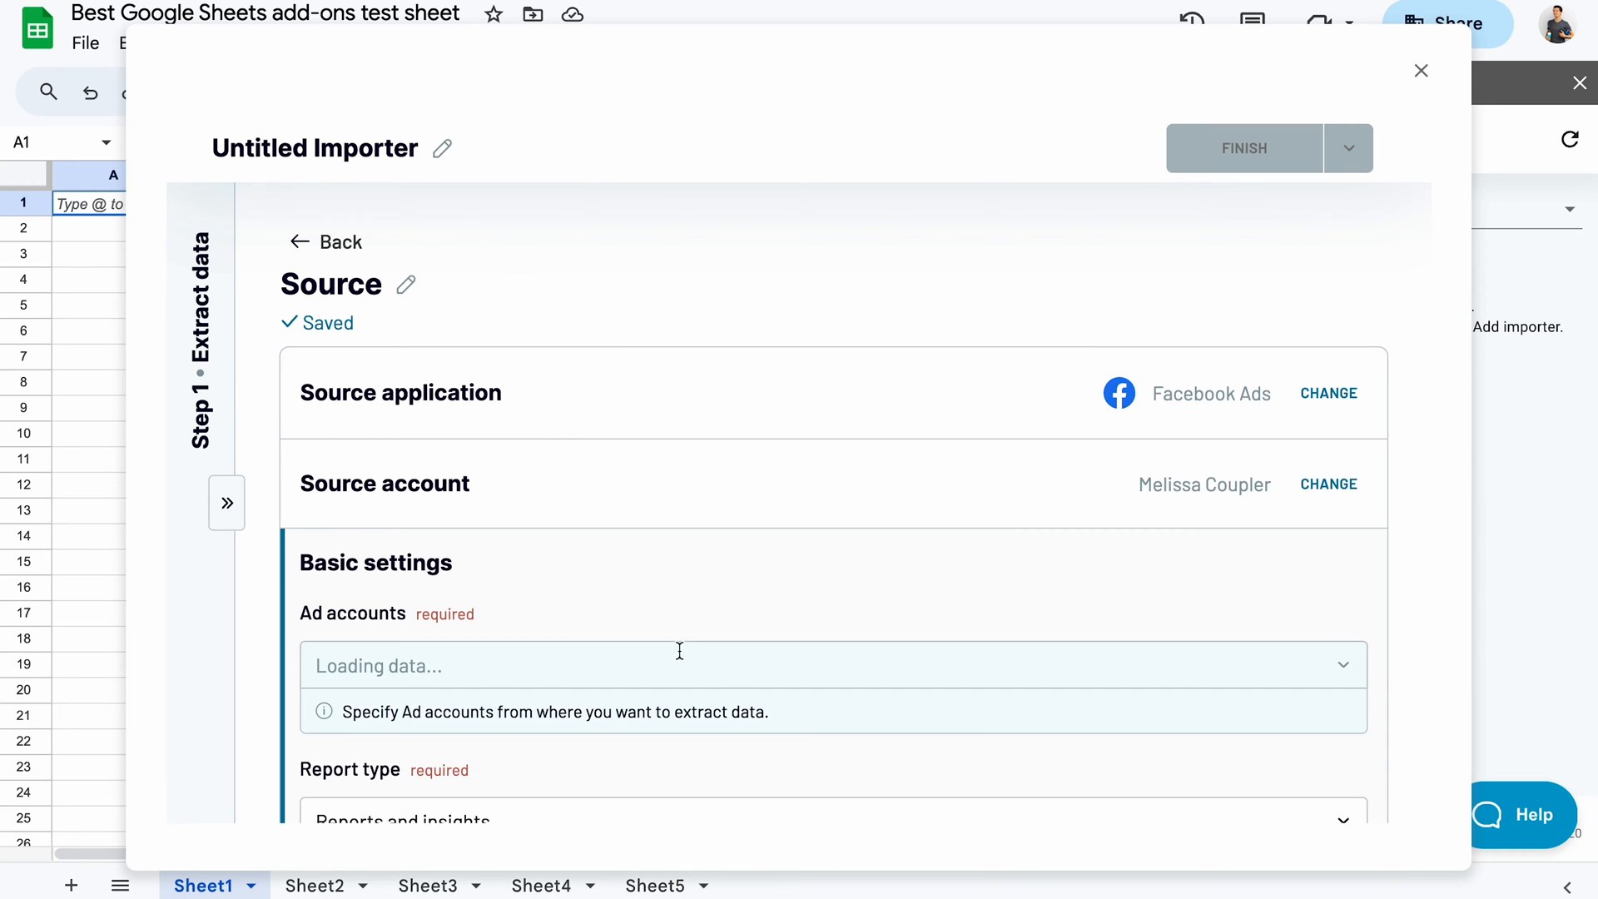
left_click(668, 669)
left_click(641, 722)
scroll(668, 603, "down", 1)
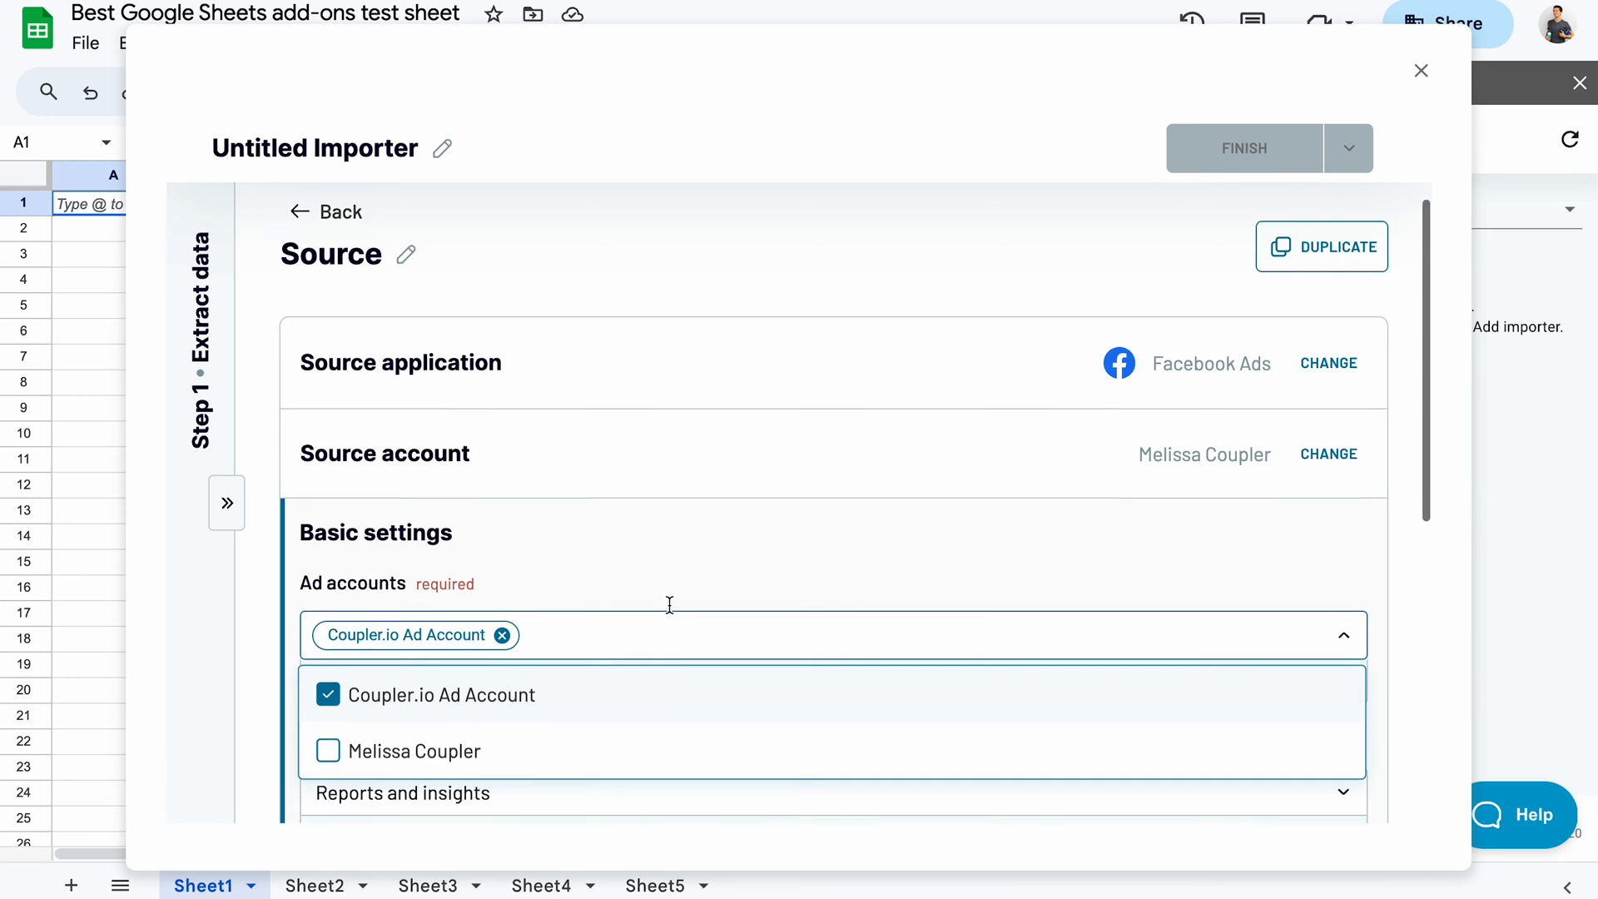
scroll(666, 612, "down", 3)
left_click(667, 620)
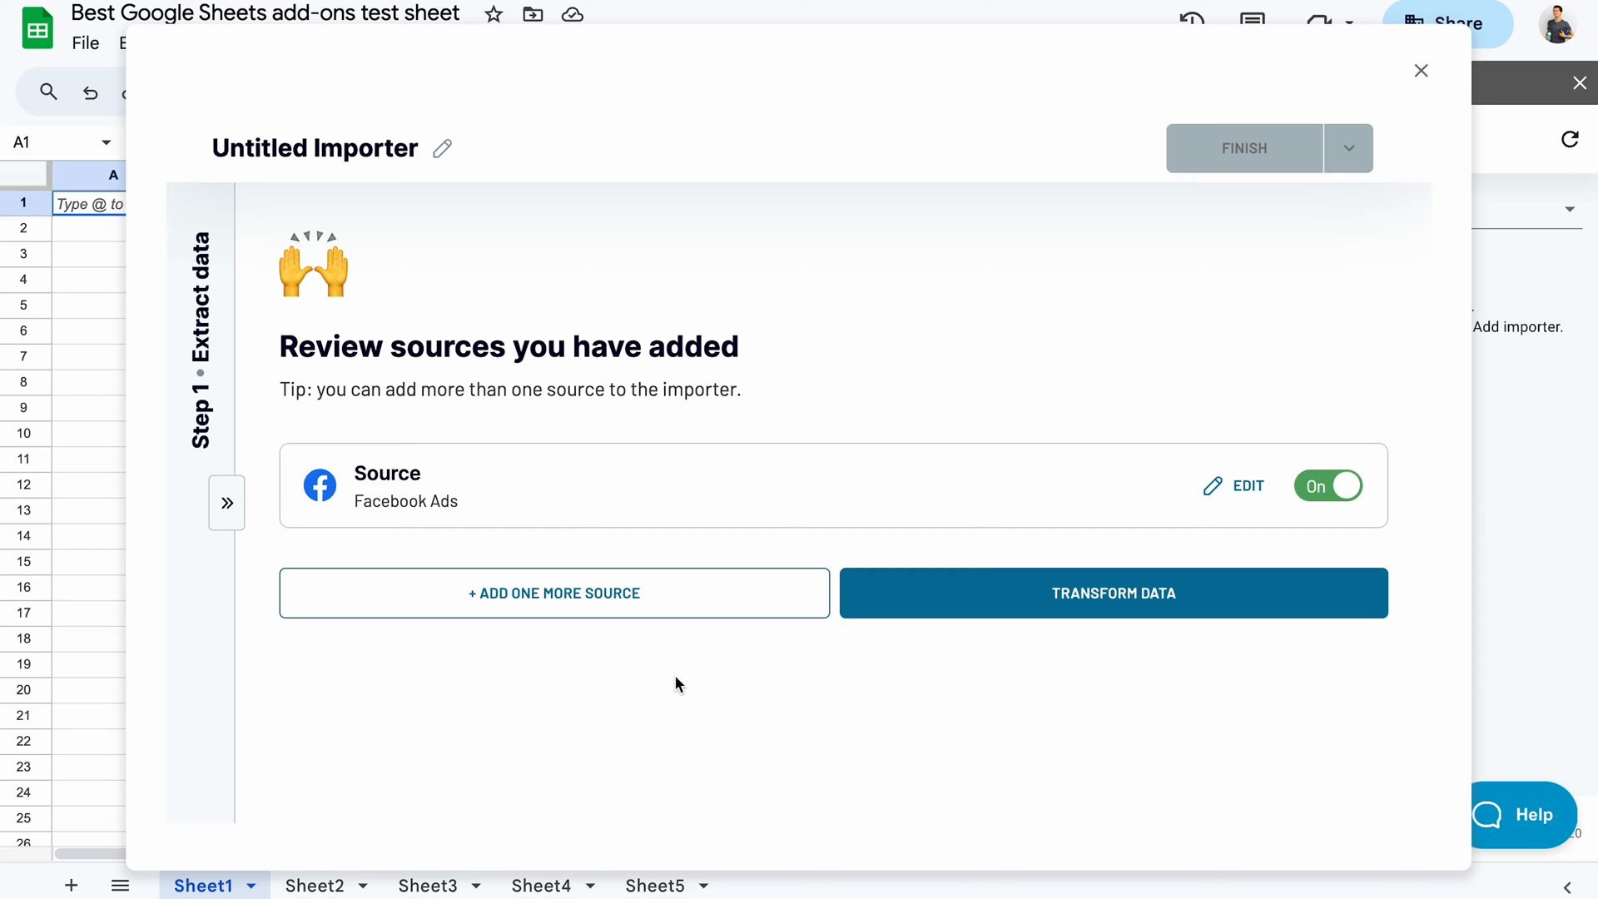
Filter the imported insights to rows with Impressions more than 10000.
left_click(969, 614)
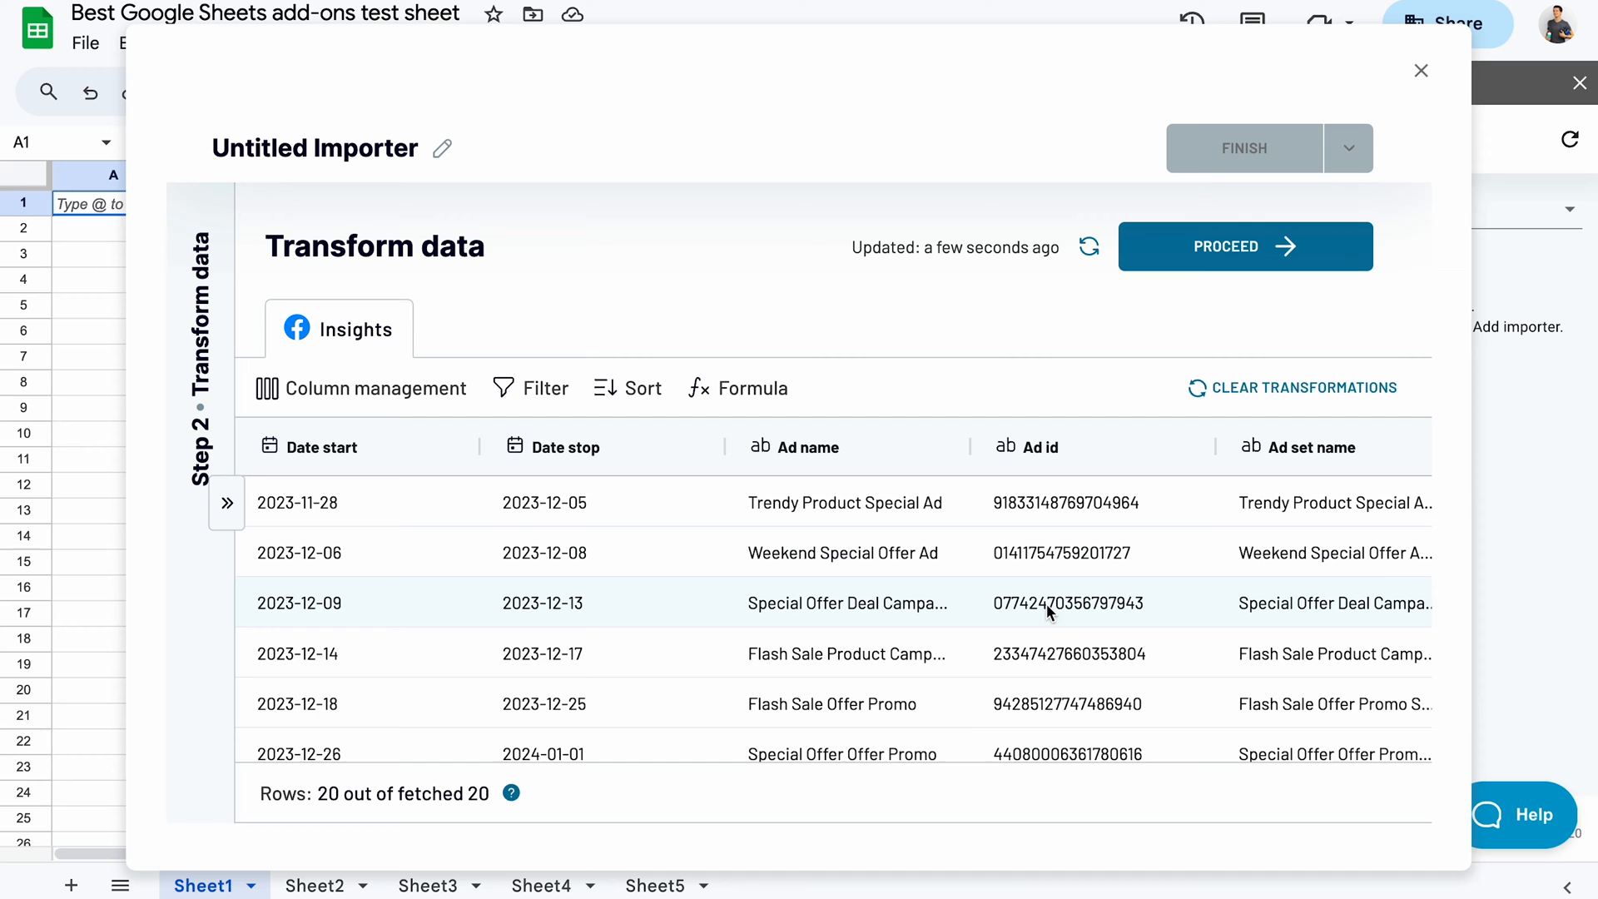
scroll(1047, 603, "right", 5)
scroll(1204, 602, "right", 1)
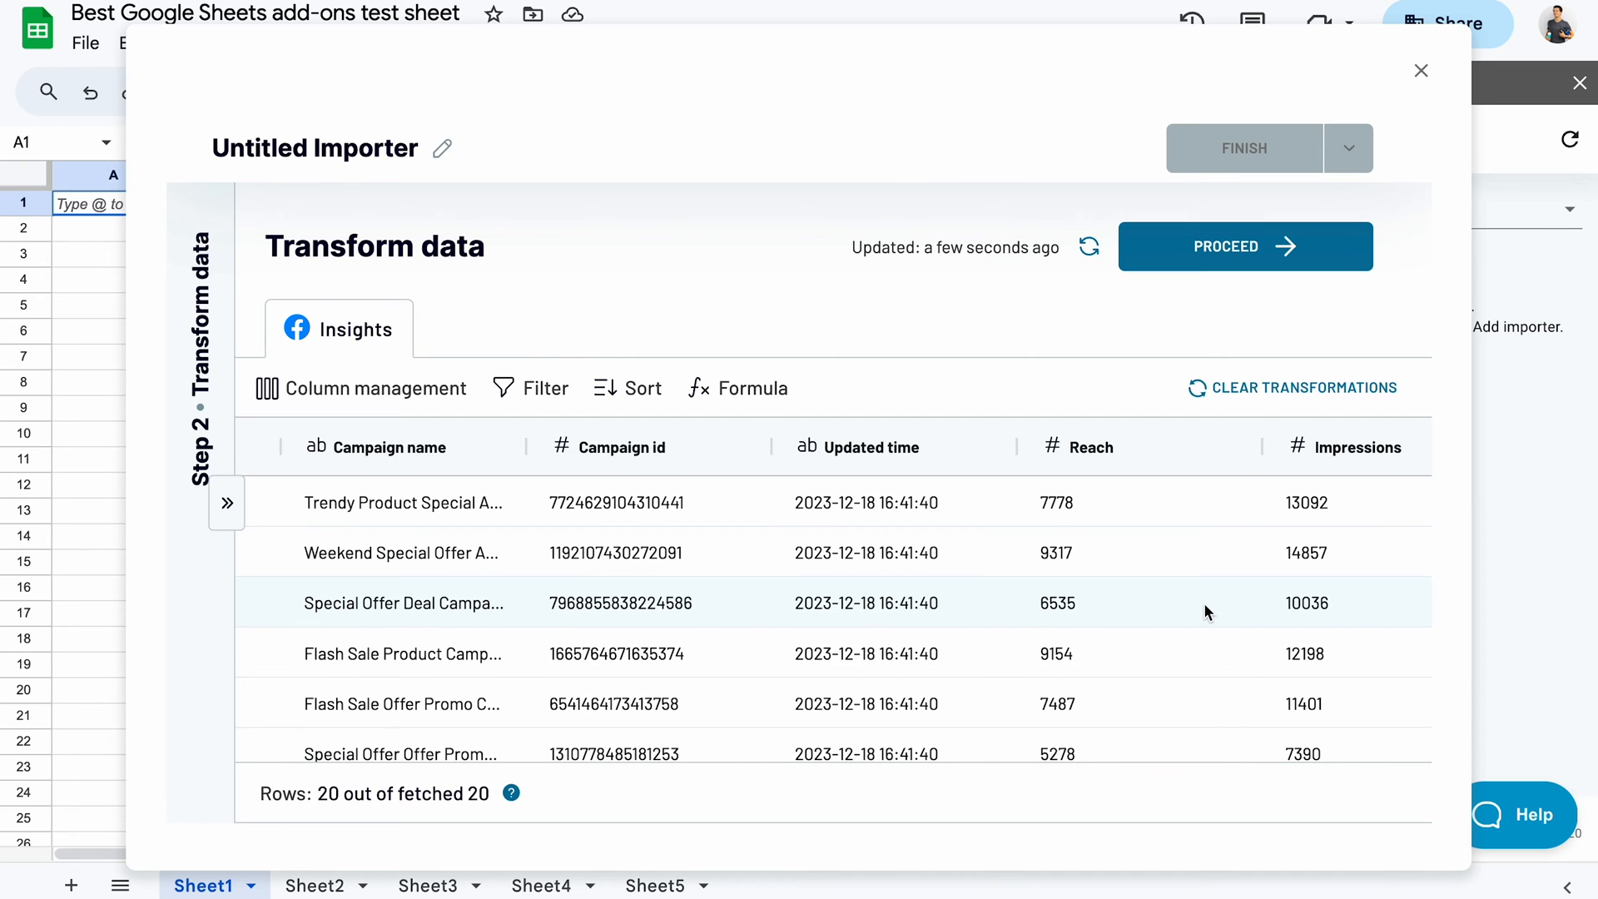
left_click(537, 389)
left_click(587, 505)
scroll(613, 424, "down", 2)
left_click(586, 346)
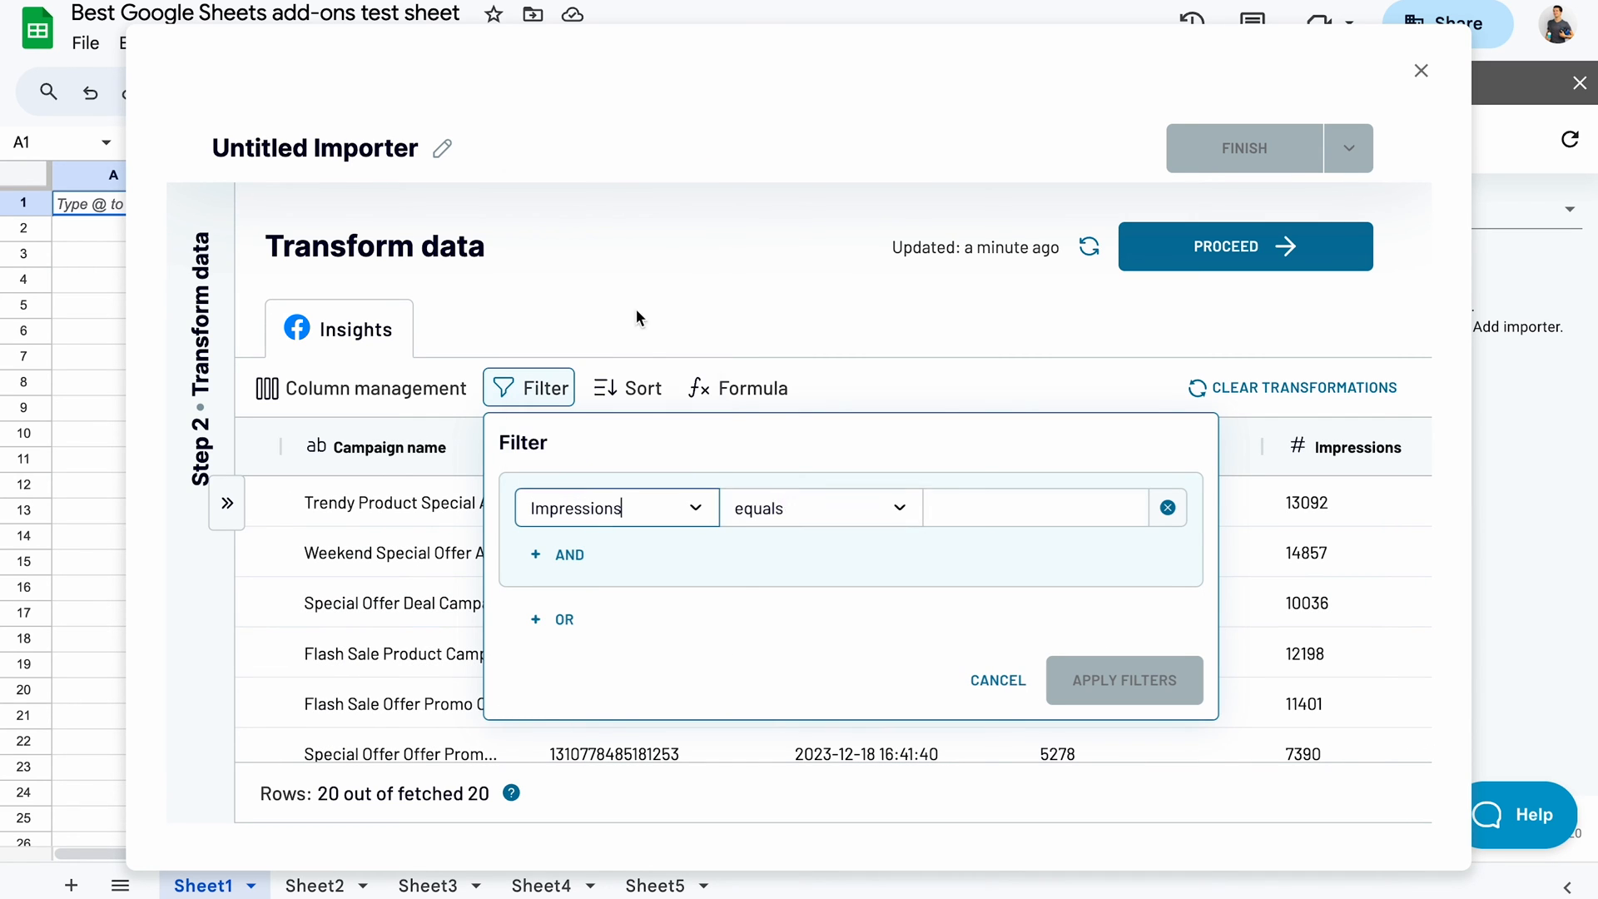
left_click(809, 518)
left_click(837, 361)
left_click(970, 512)
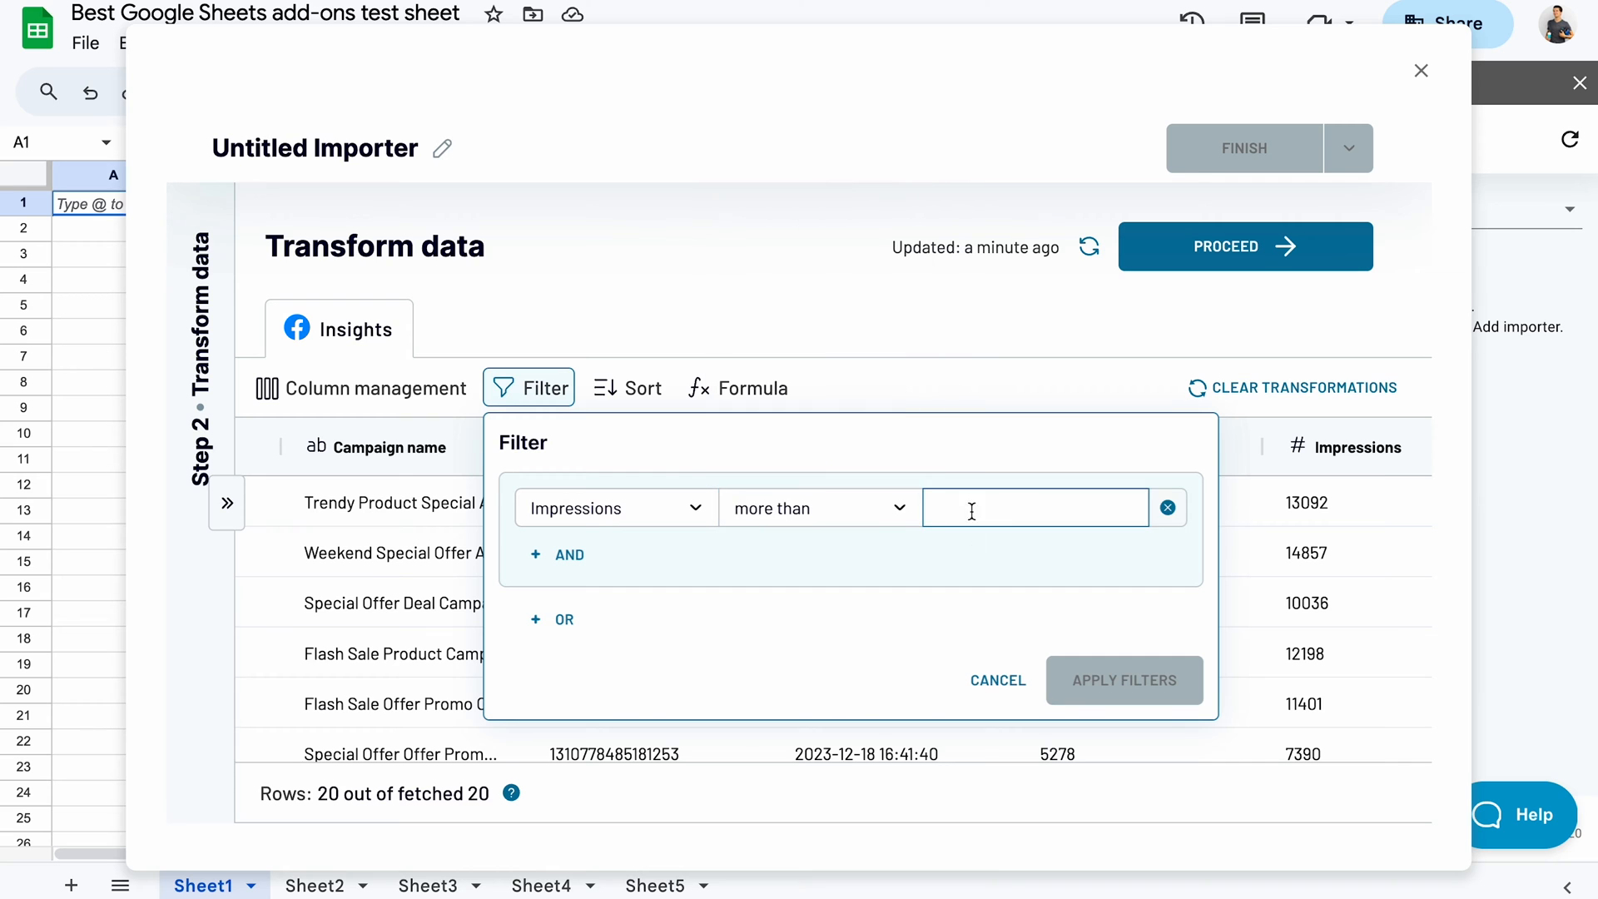
type("10000")
left_click(1074, 673)
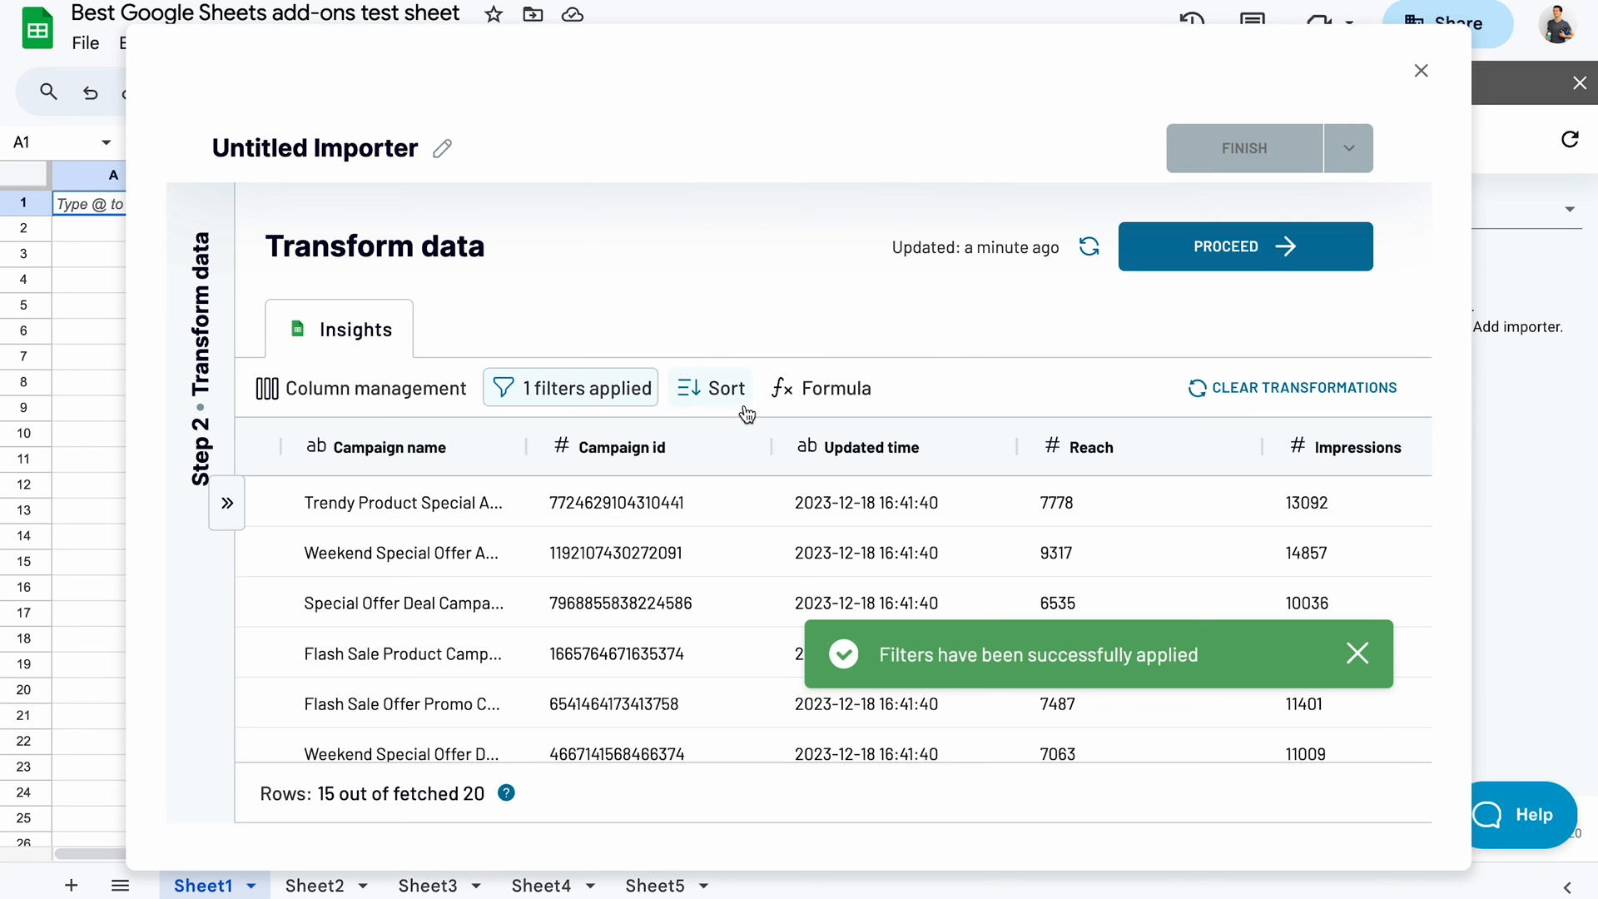
left_click(417, 388)
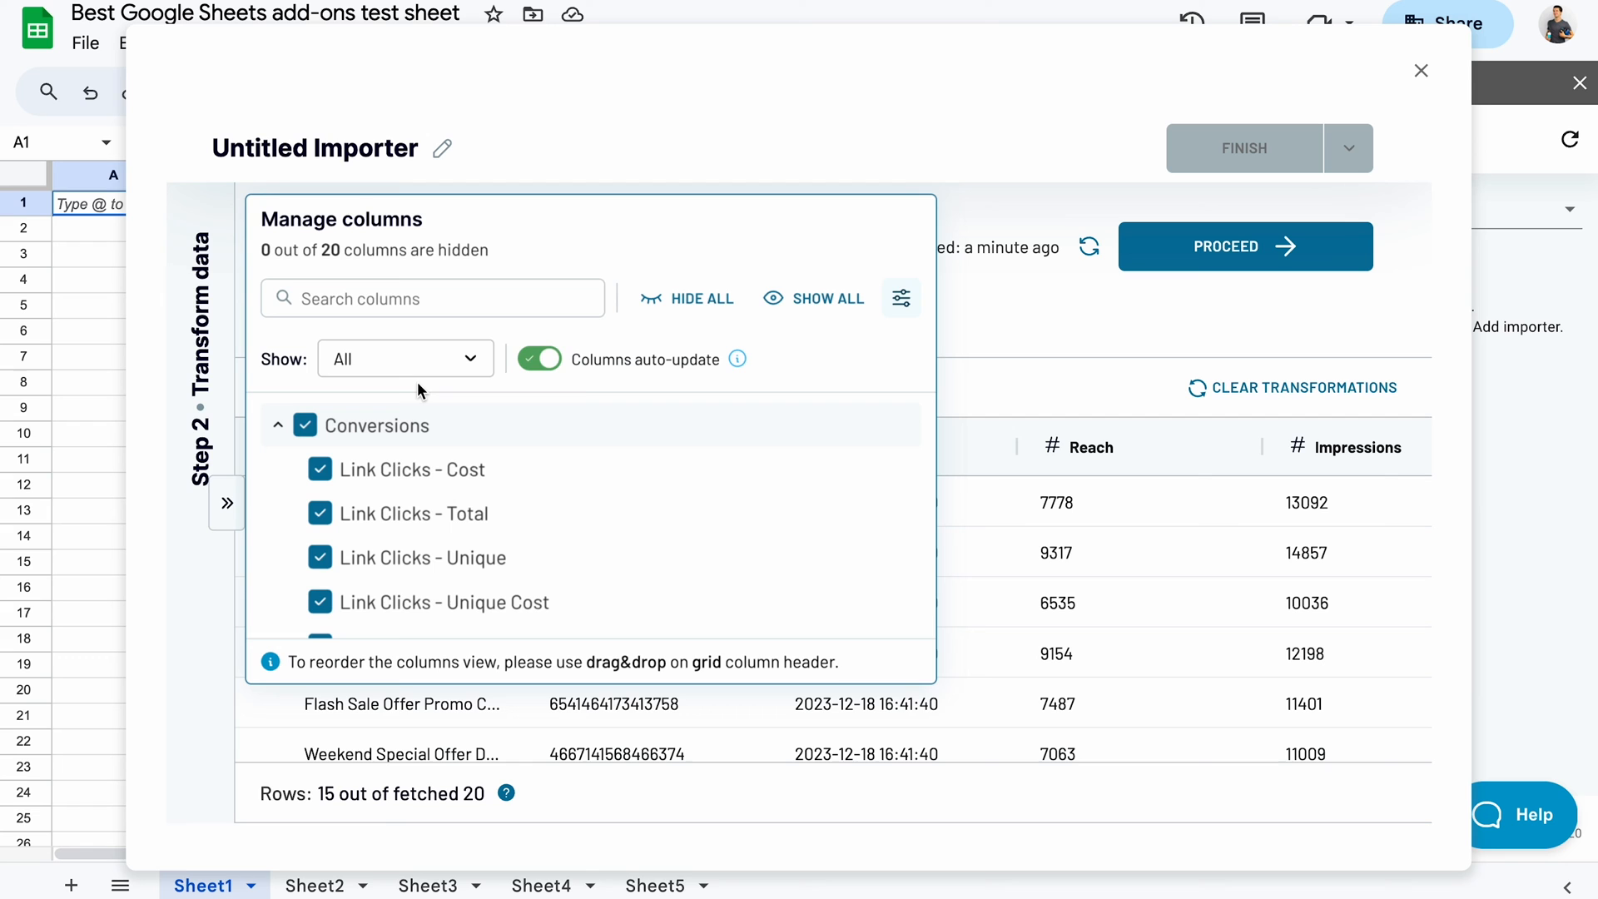
Set the destination account and Sheet1 of this spreadsheet for the imported data.
left_click(993, 377)
left_click(1255, 256)
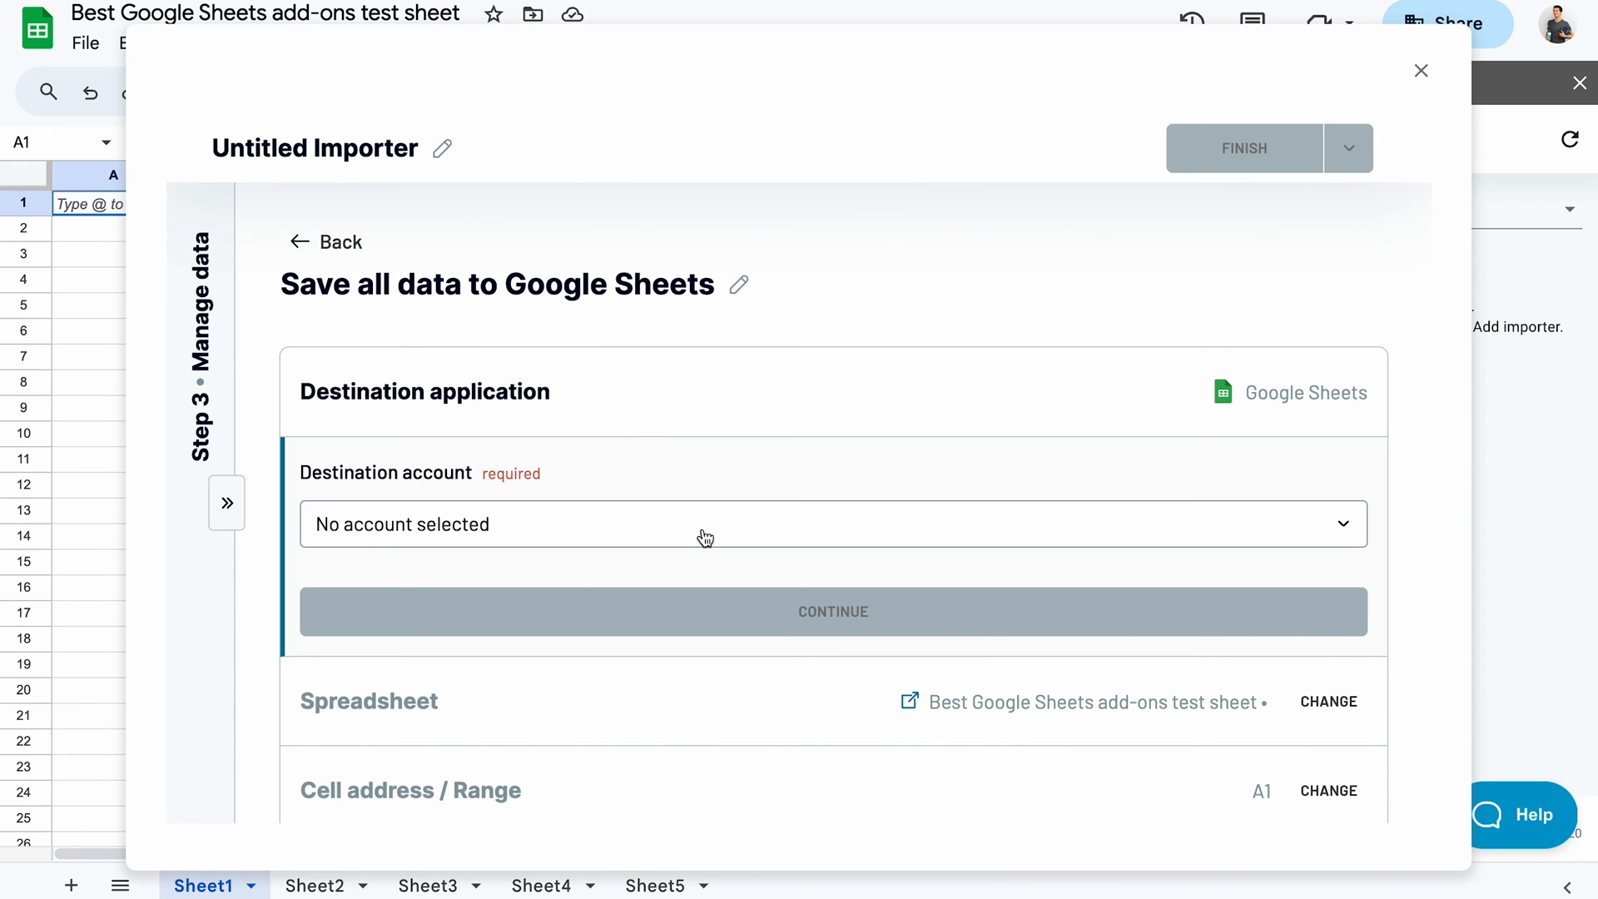
left_click(699, 537)
left_click(558, 712)
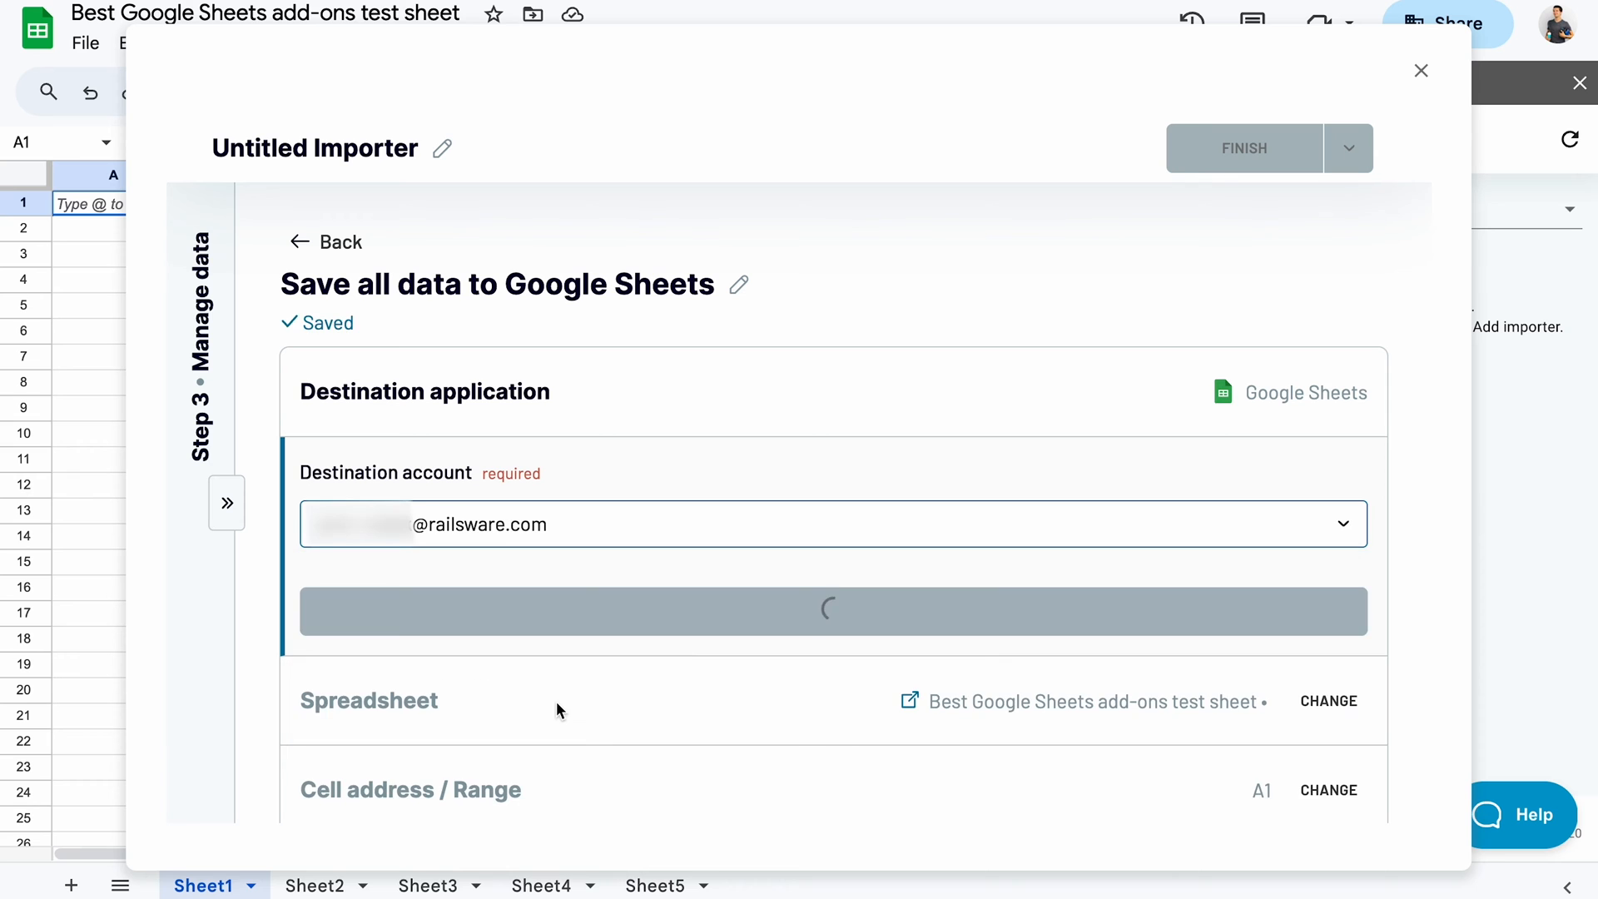
left_click(582, 714)
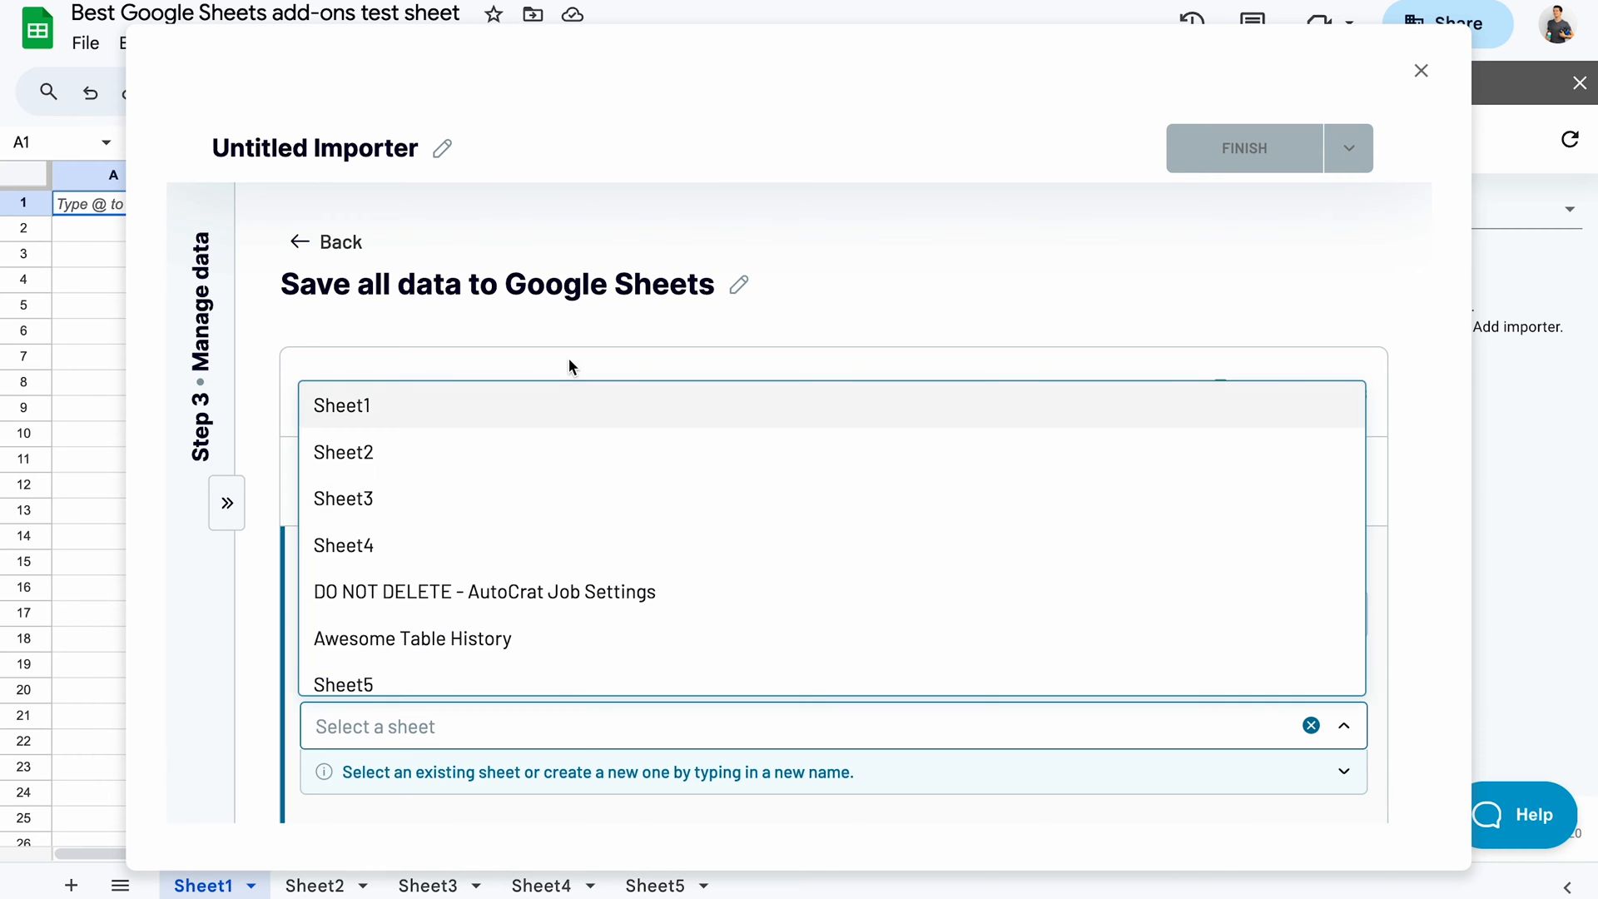
left_click(569, 403)
scroll(650, 640, "down", 3)
left_click(823, 502)
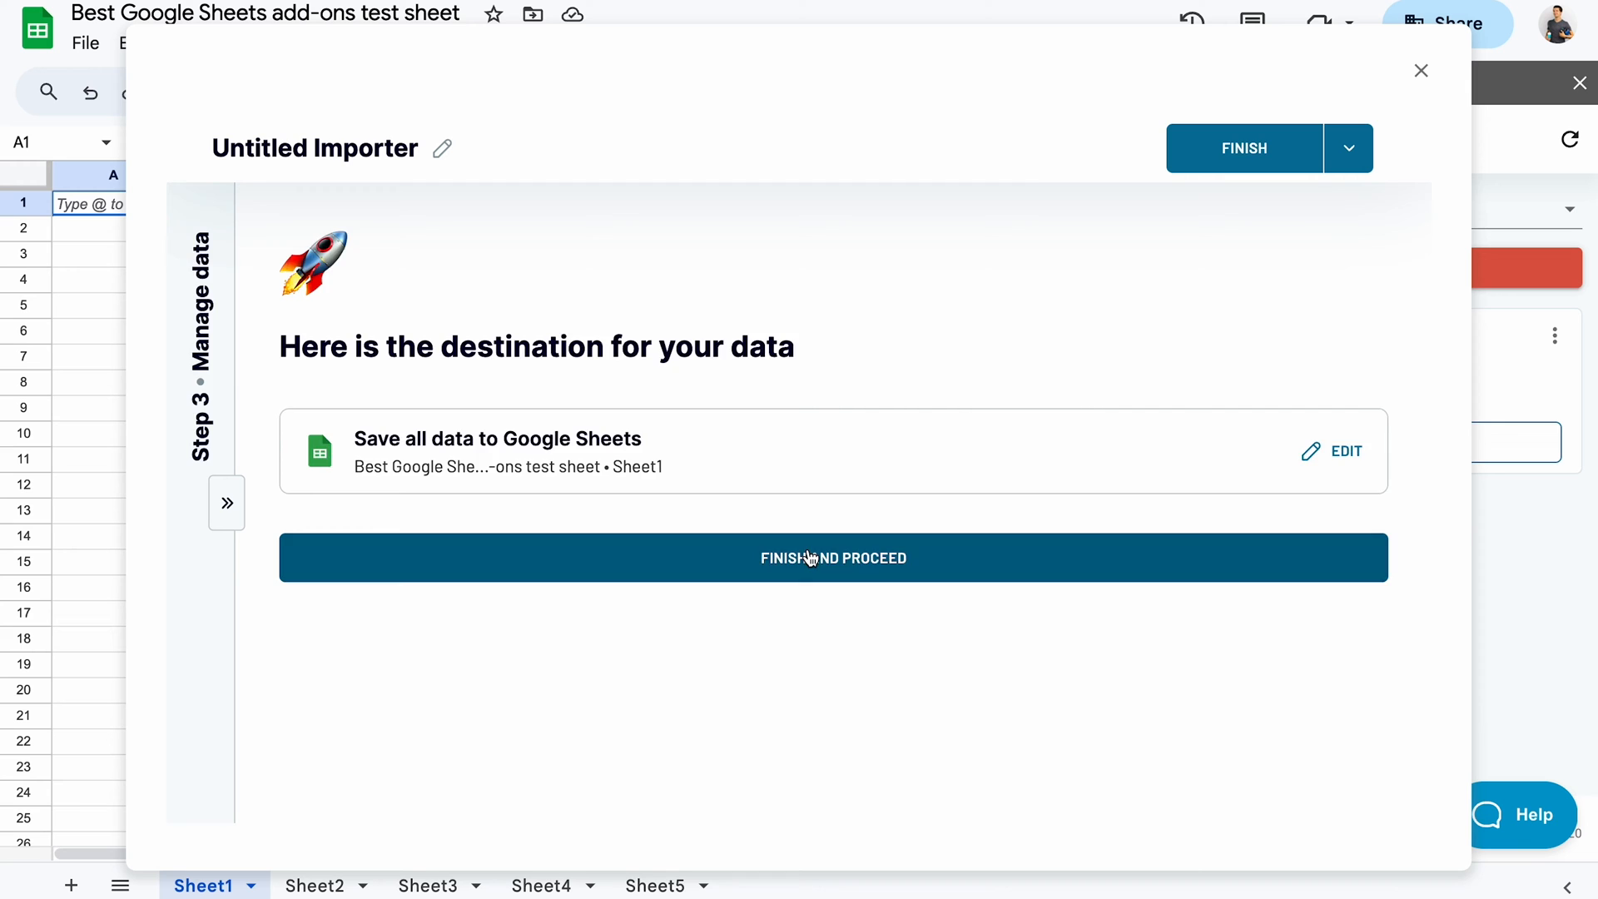
Enable automatic refresh including Saturday and Sunday, then save and run the importer.
left_click(335, 483)
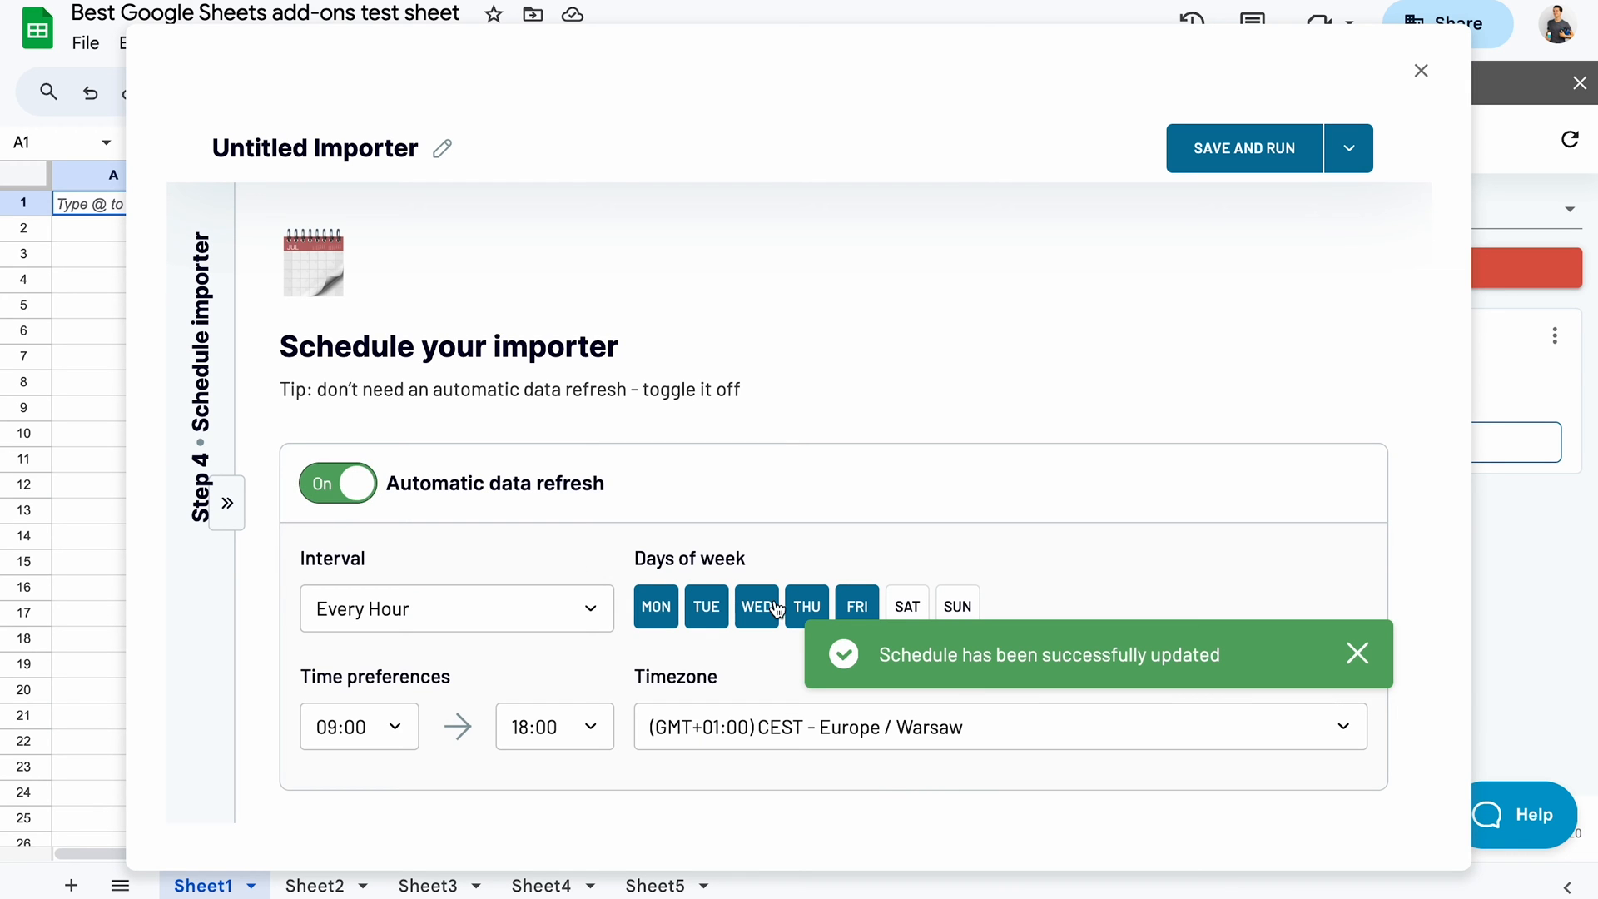
left_click(907, 607)
left_click(956, 607)
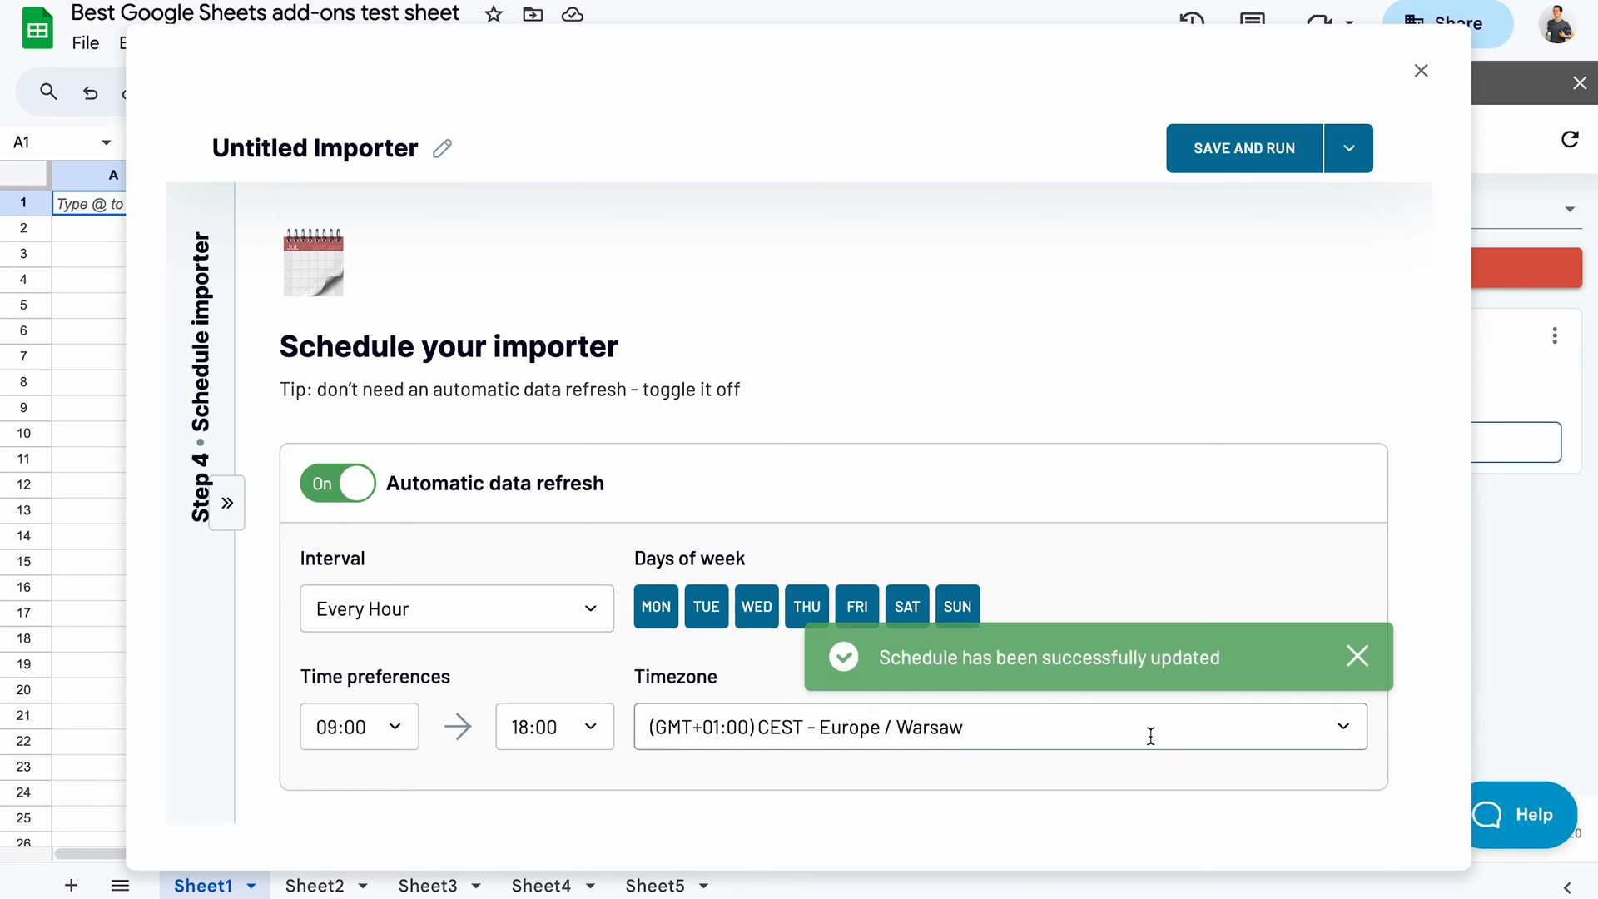
left_click(1249, 150)
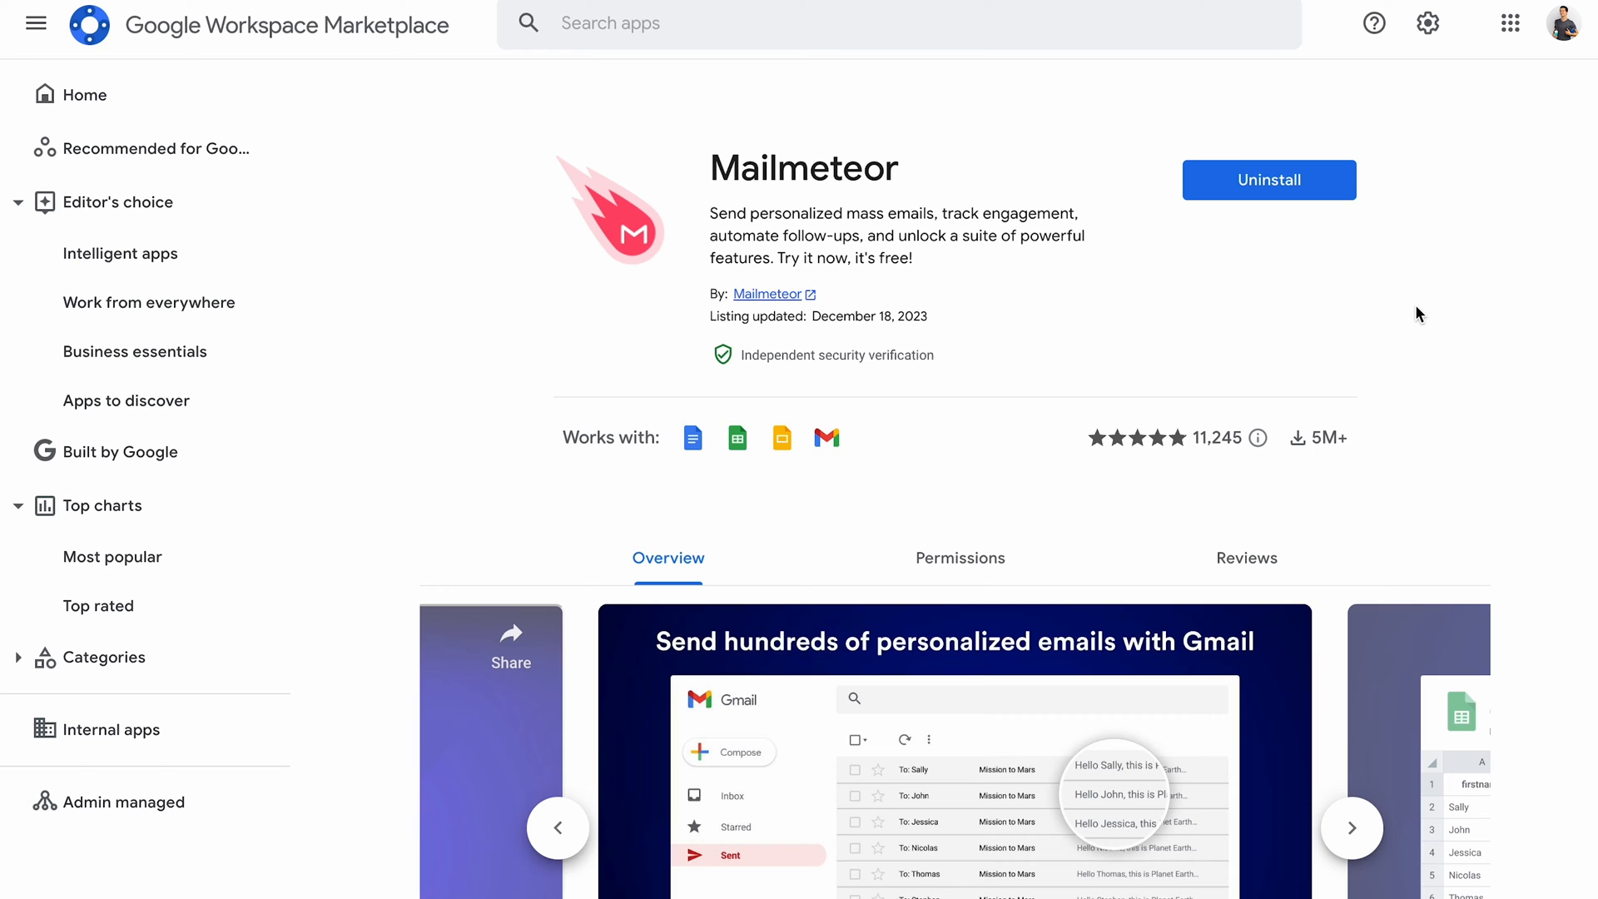
scroll(1416, 314, "down", 3)
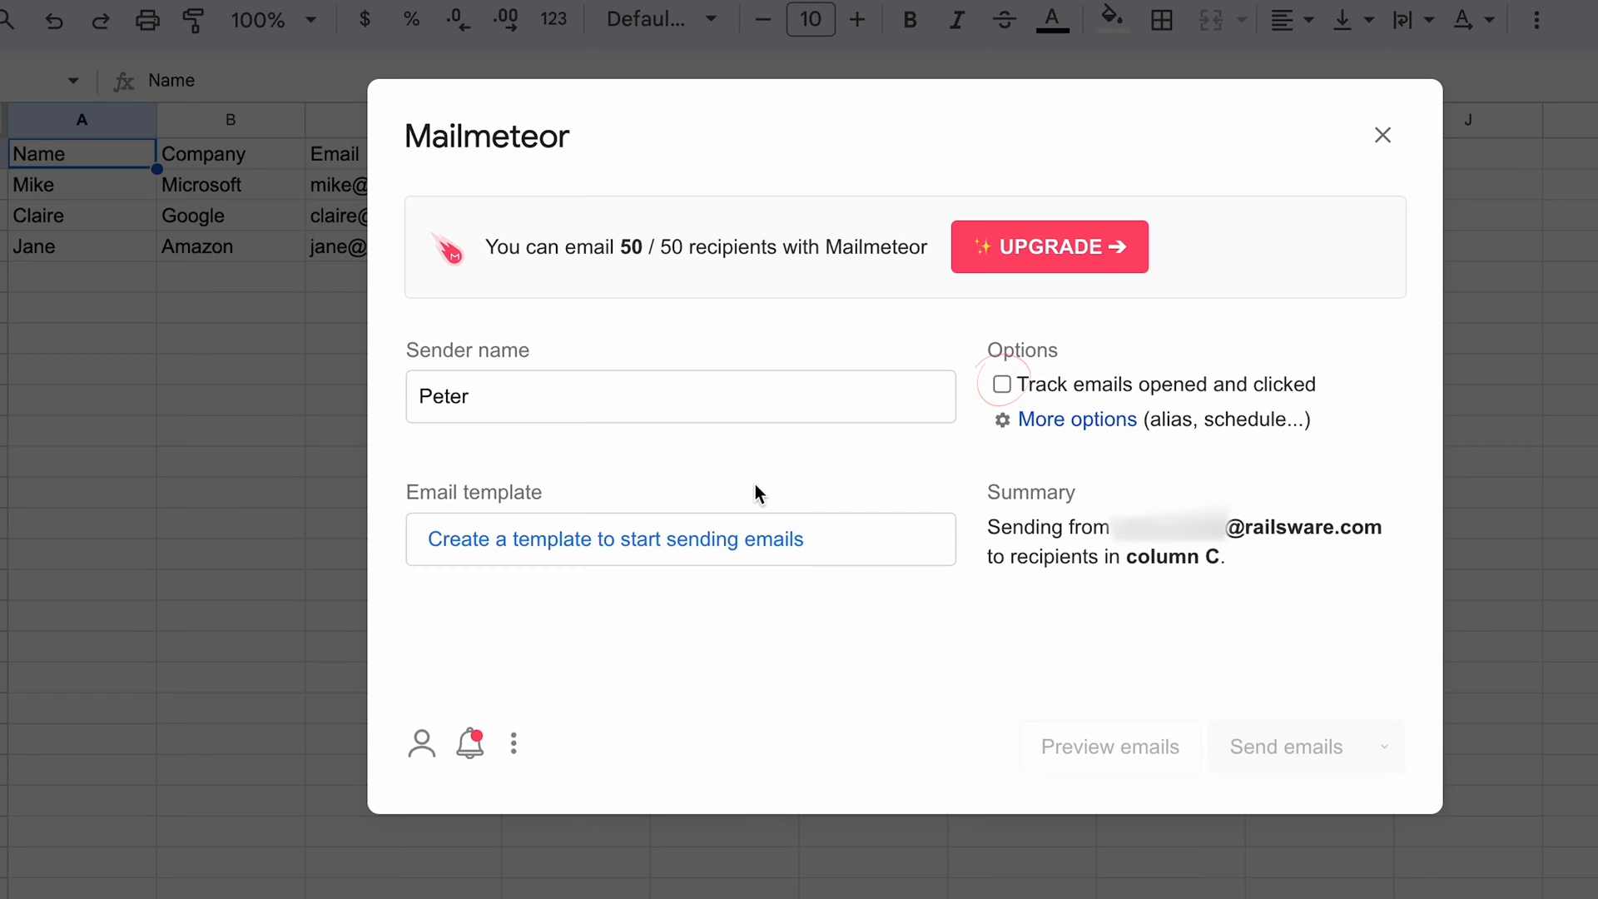
Write and save the December update template using {{name}} and {{company}}, then show extra sending options.
left_click(612, 538)
type("December update")
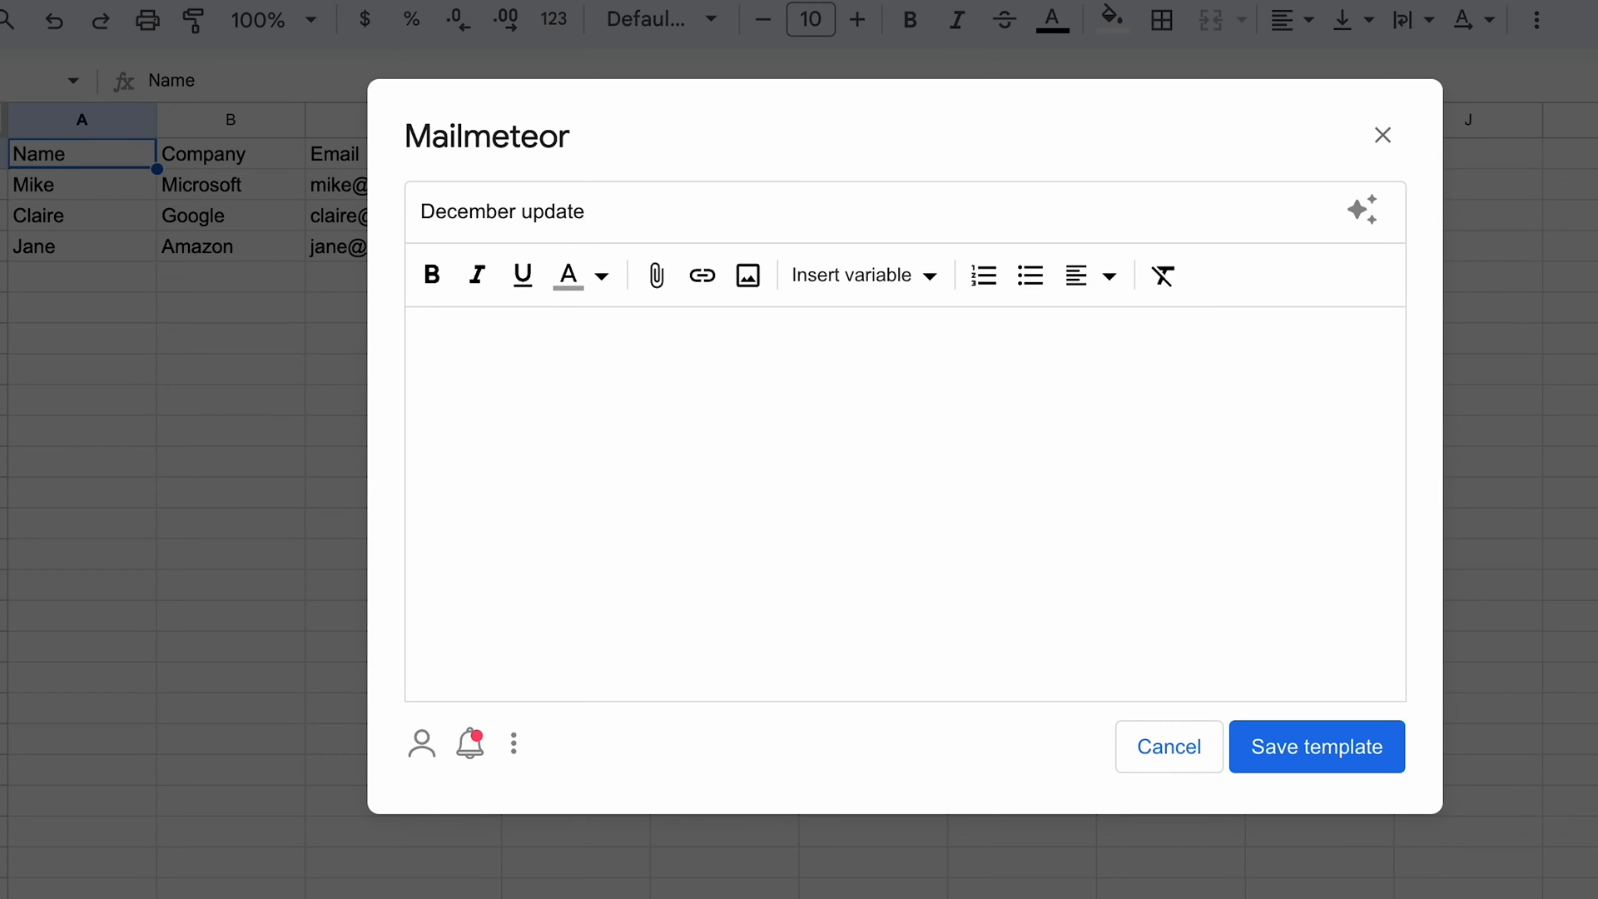
type("{{name}},")
key("Return")
type("Hope everything's great a")
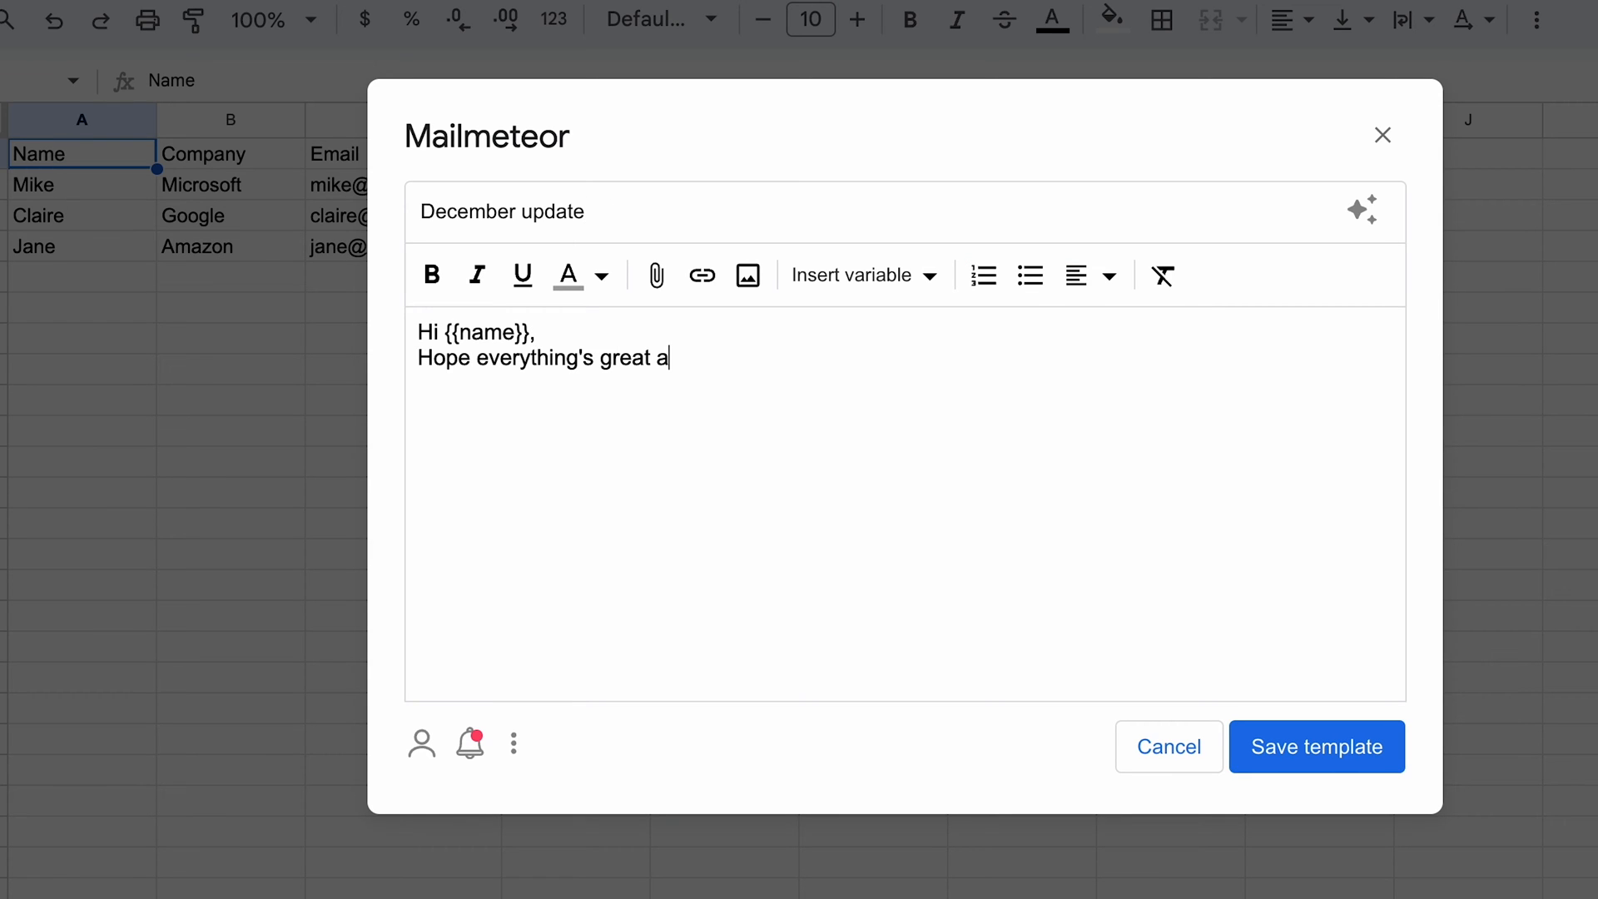
type("t {{company}}. Here's our latest update:")
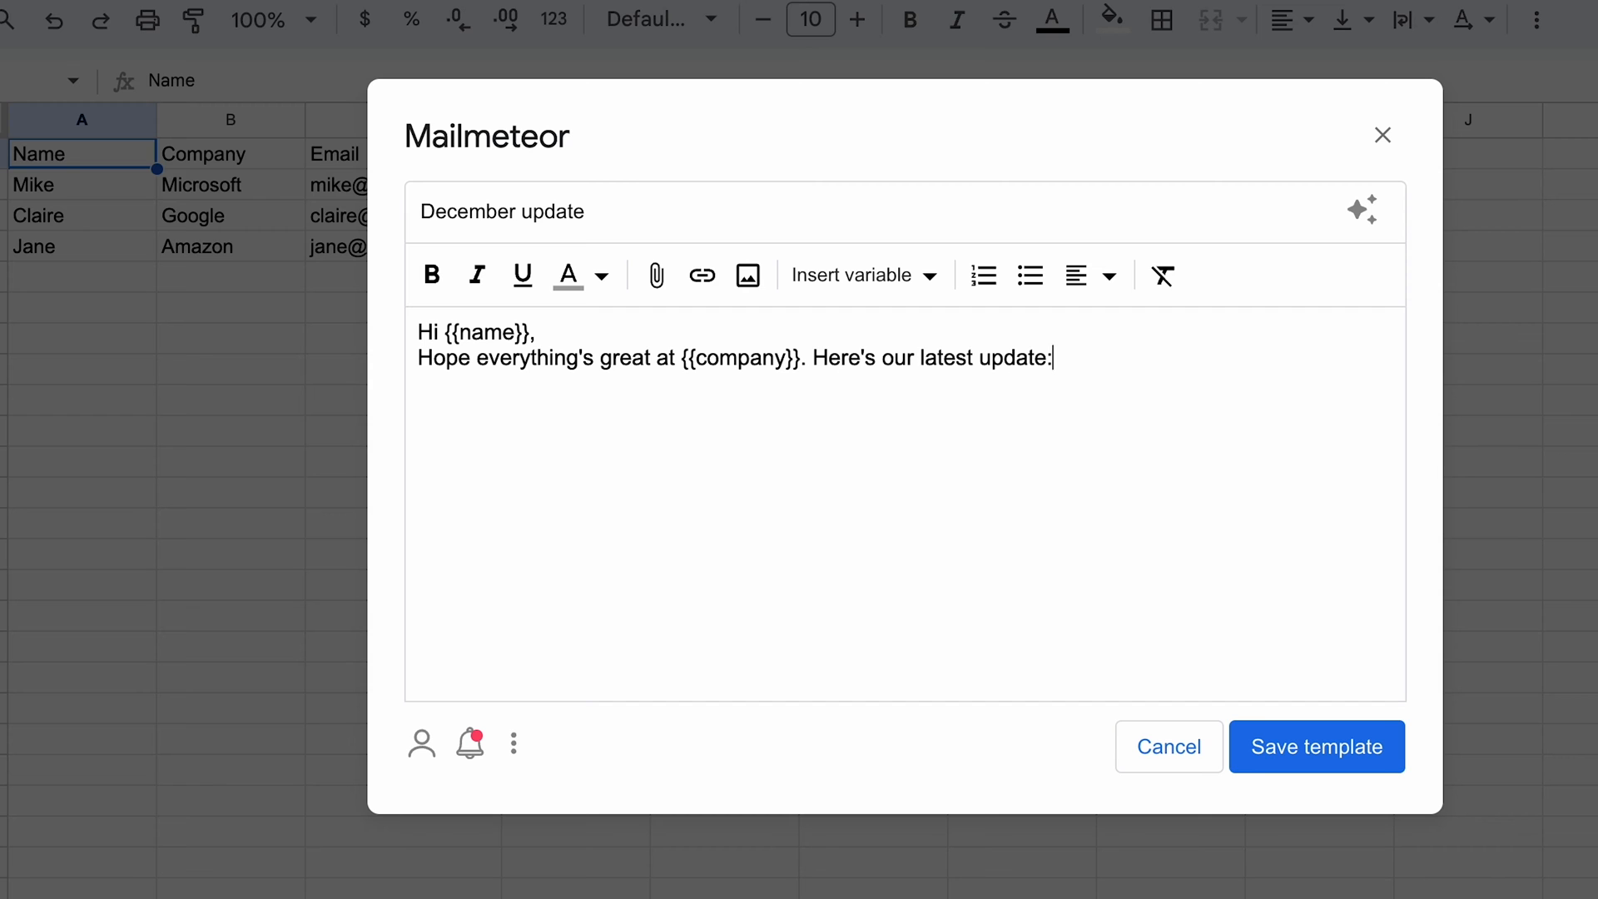
key("Return")
key("Return")
type("...")
key("Return")
key("Return")
key("Return")
key("Return")
type("Peter")
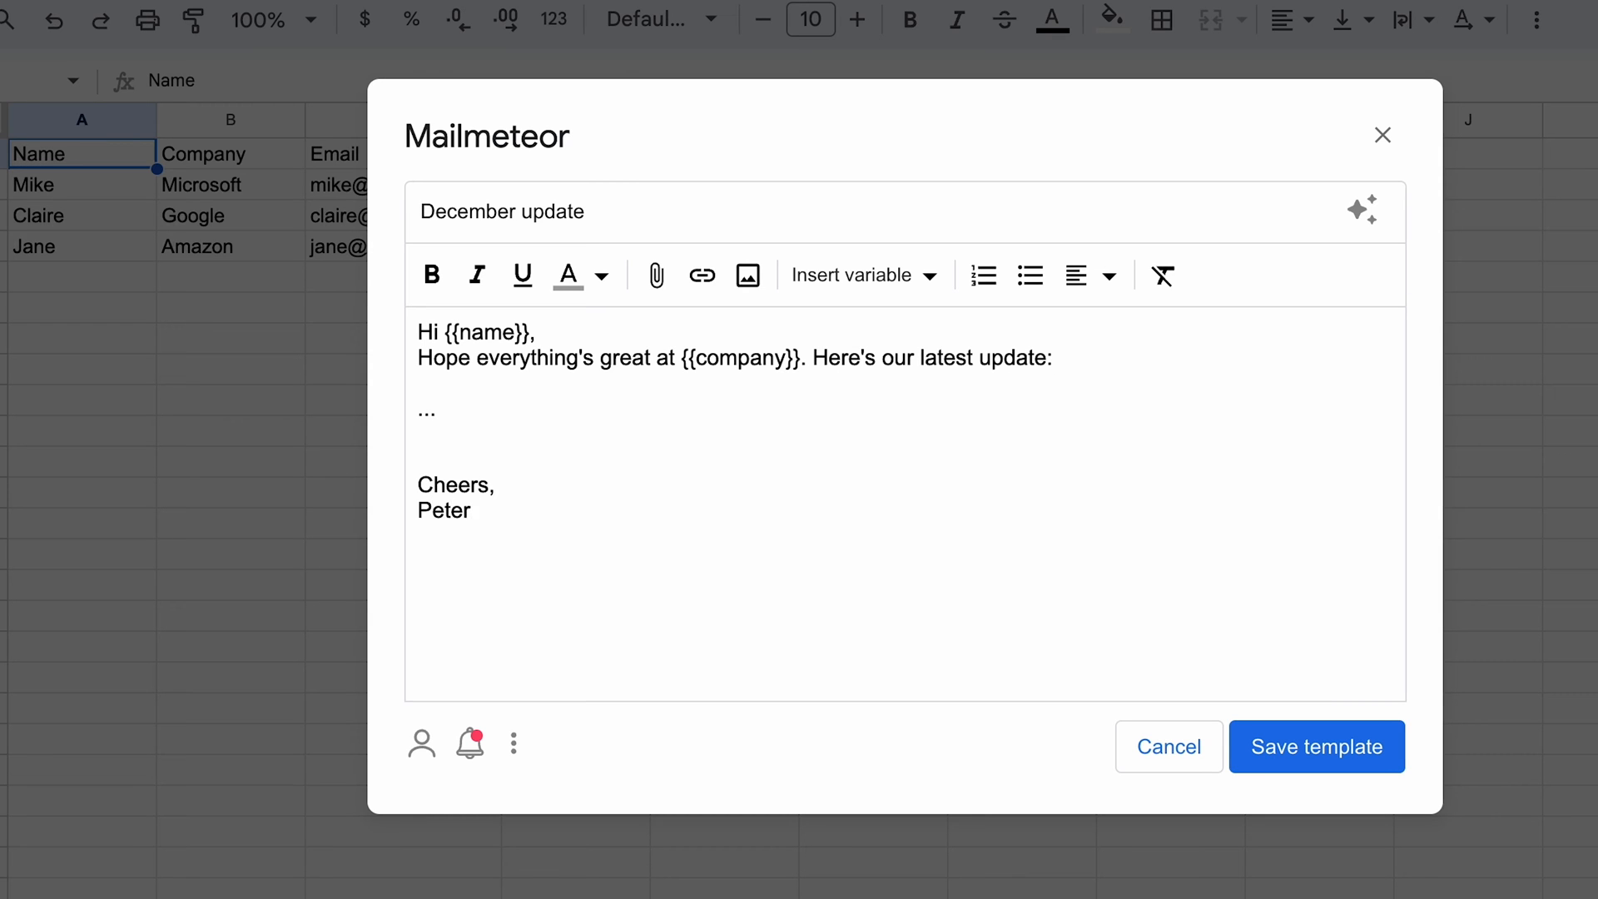
left_click(1303, 737)
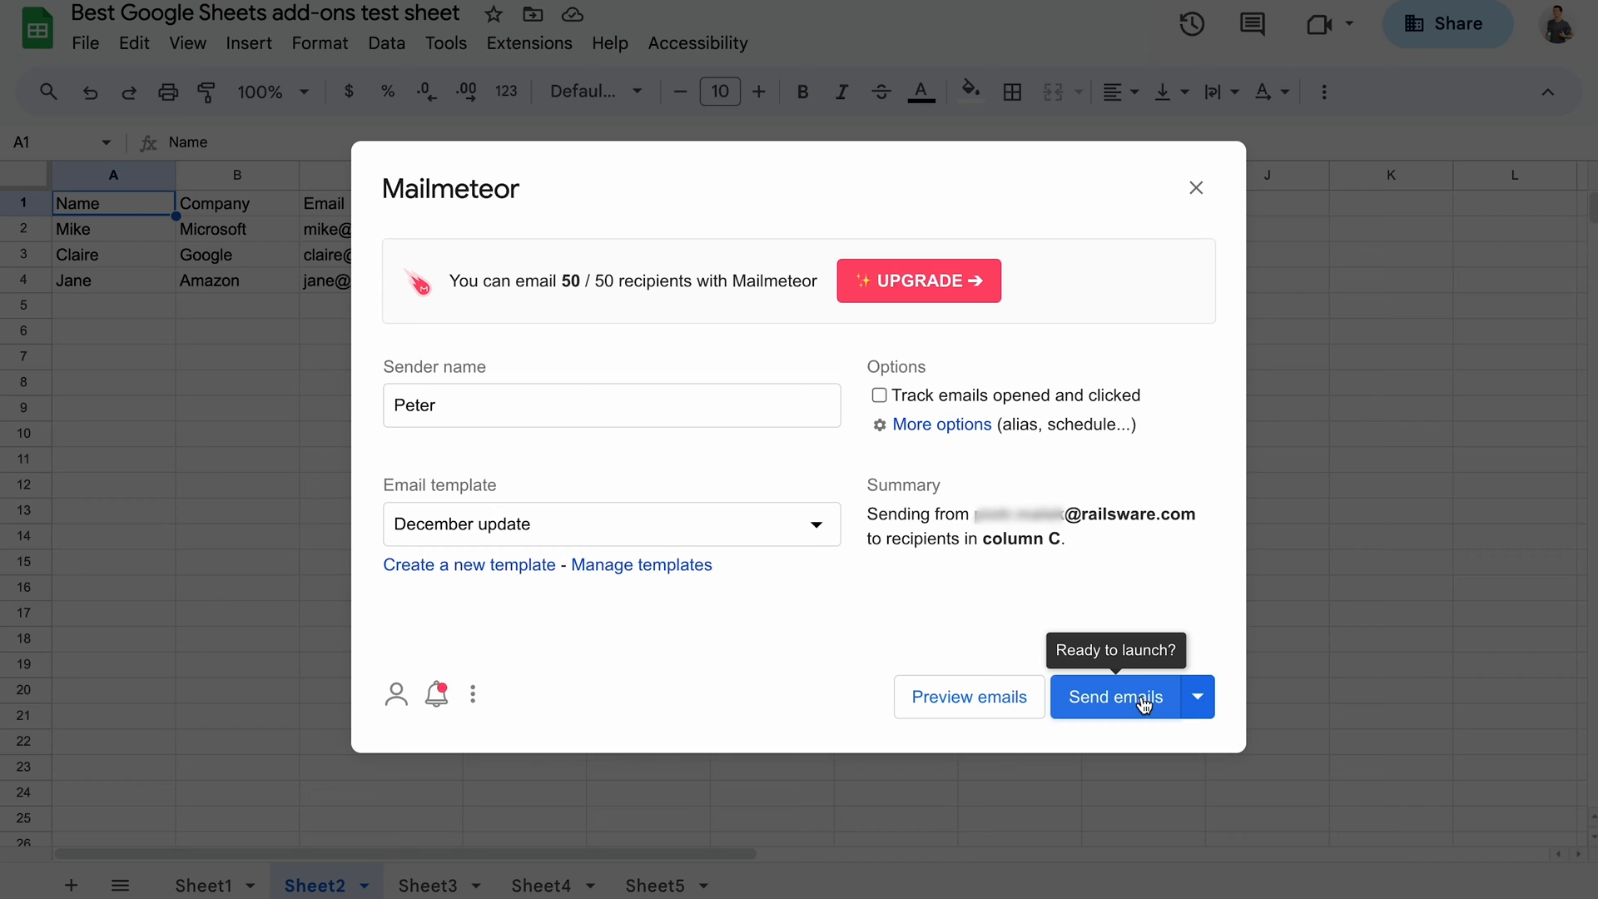
left_click(1200, 701)
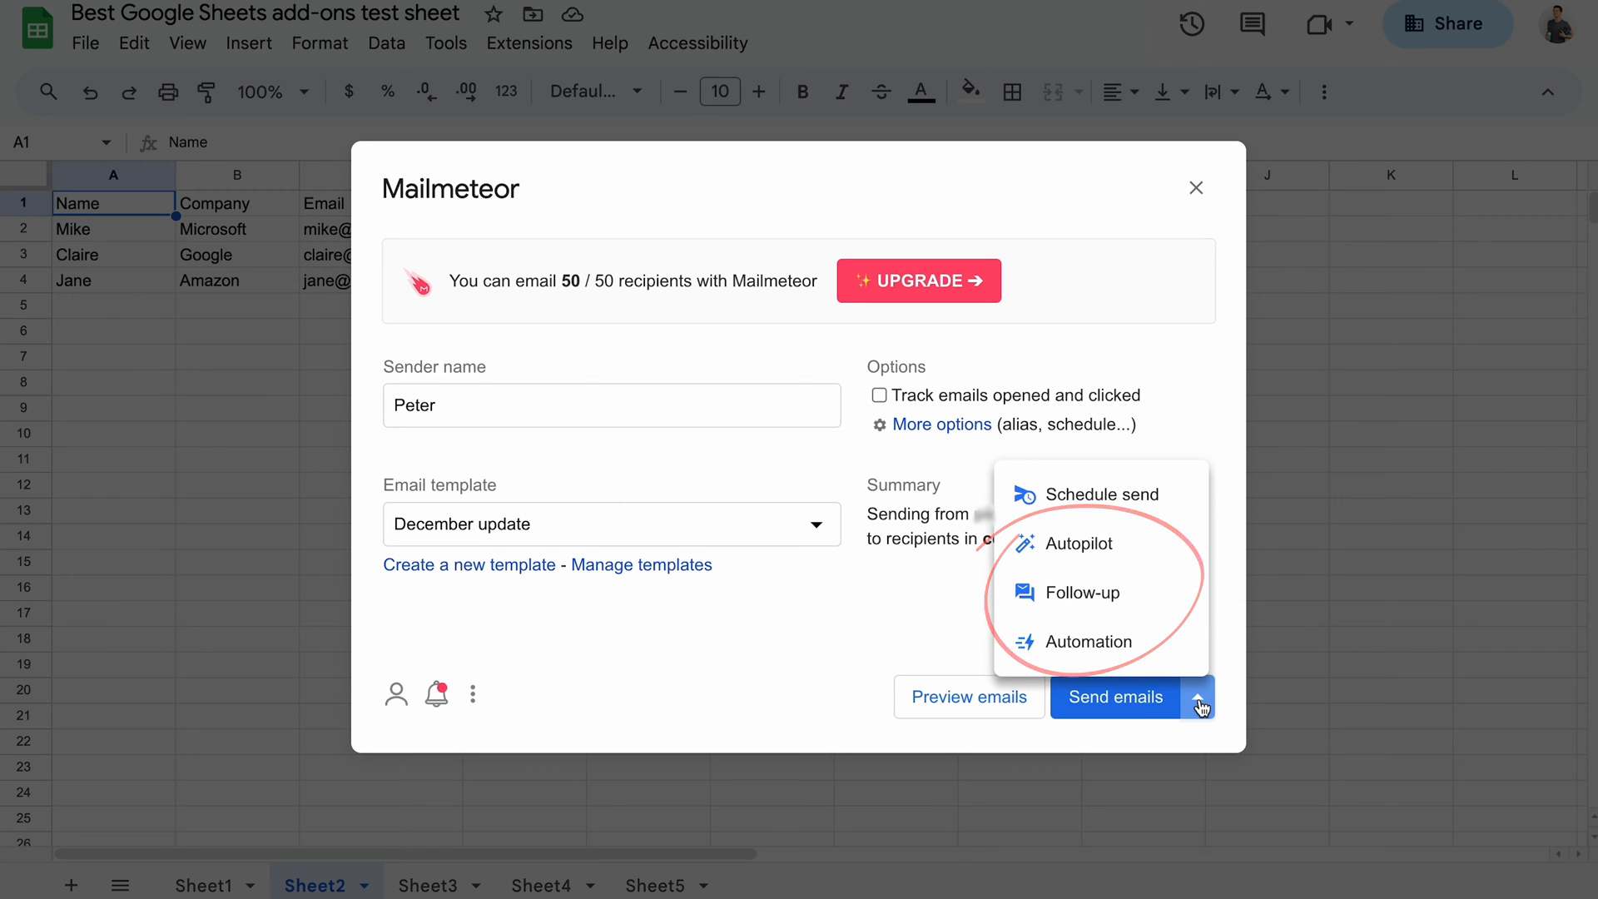
Send the December update emails now to the three recipients.
left_click(1141, 699)
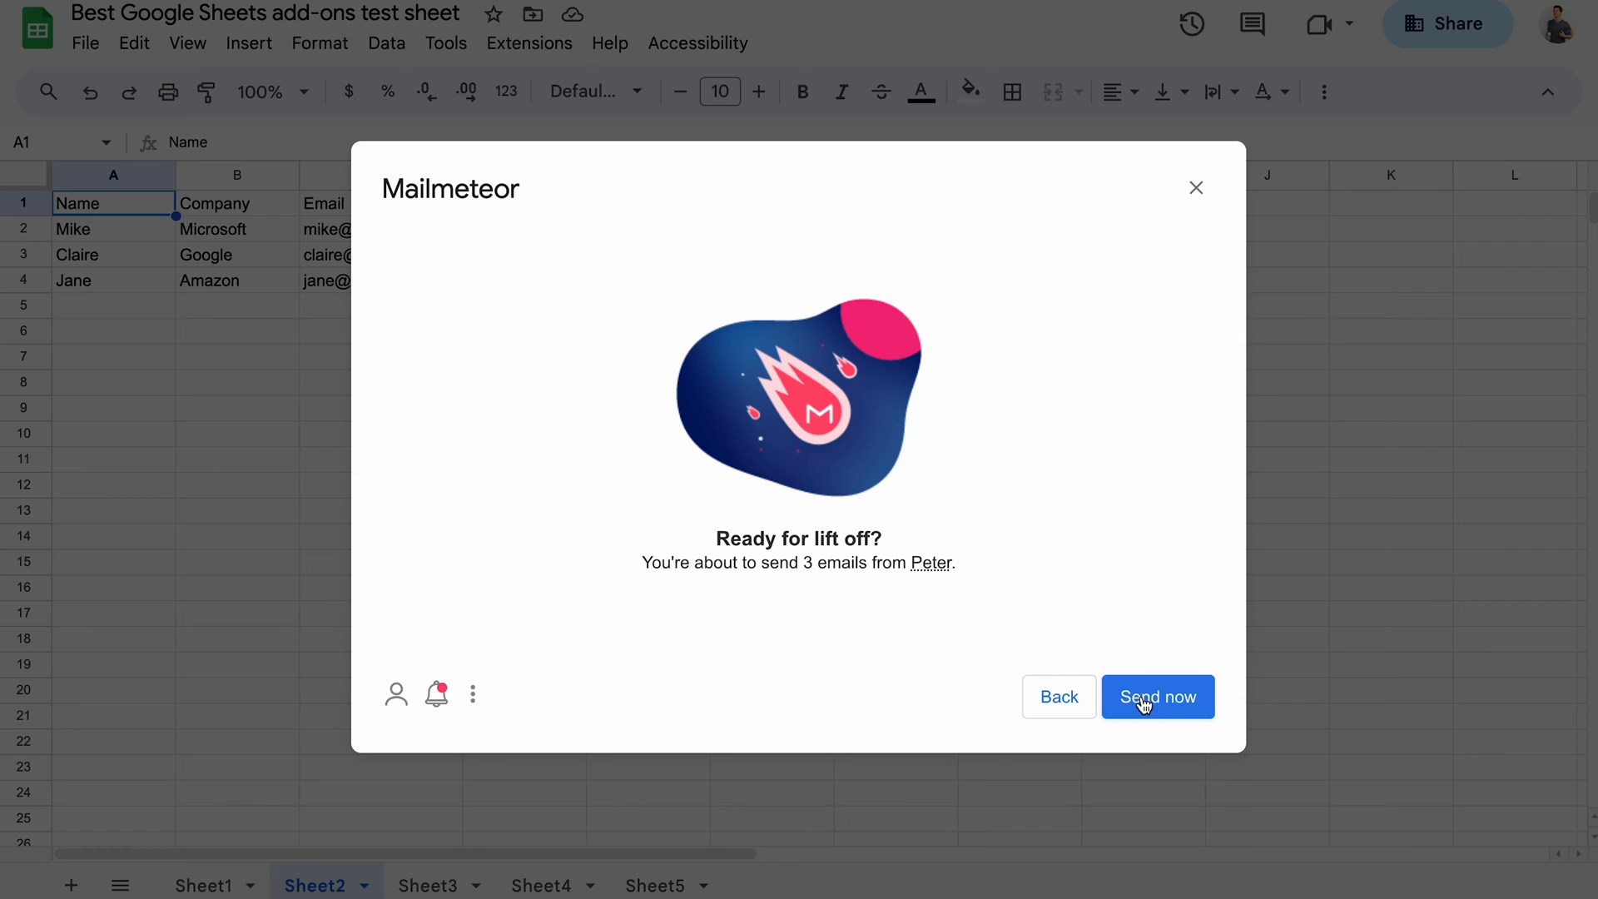
left_click(1143, 703)
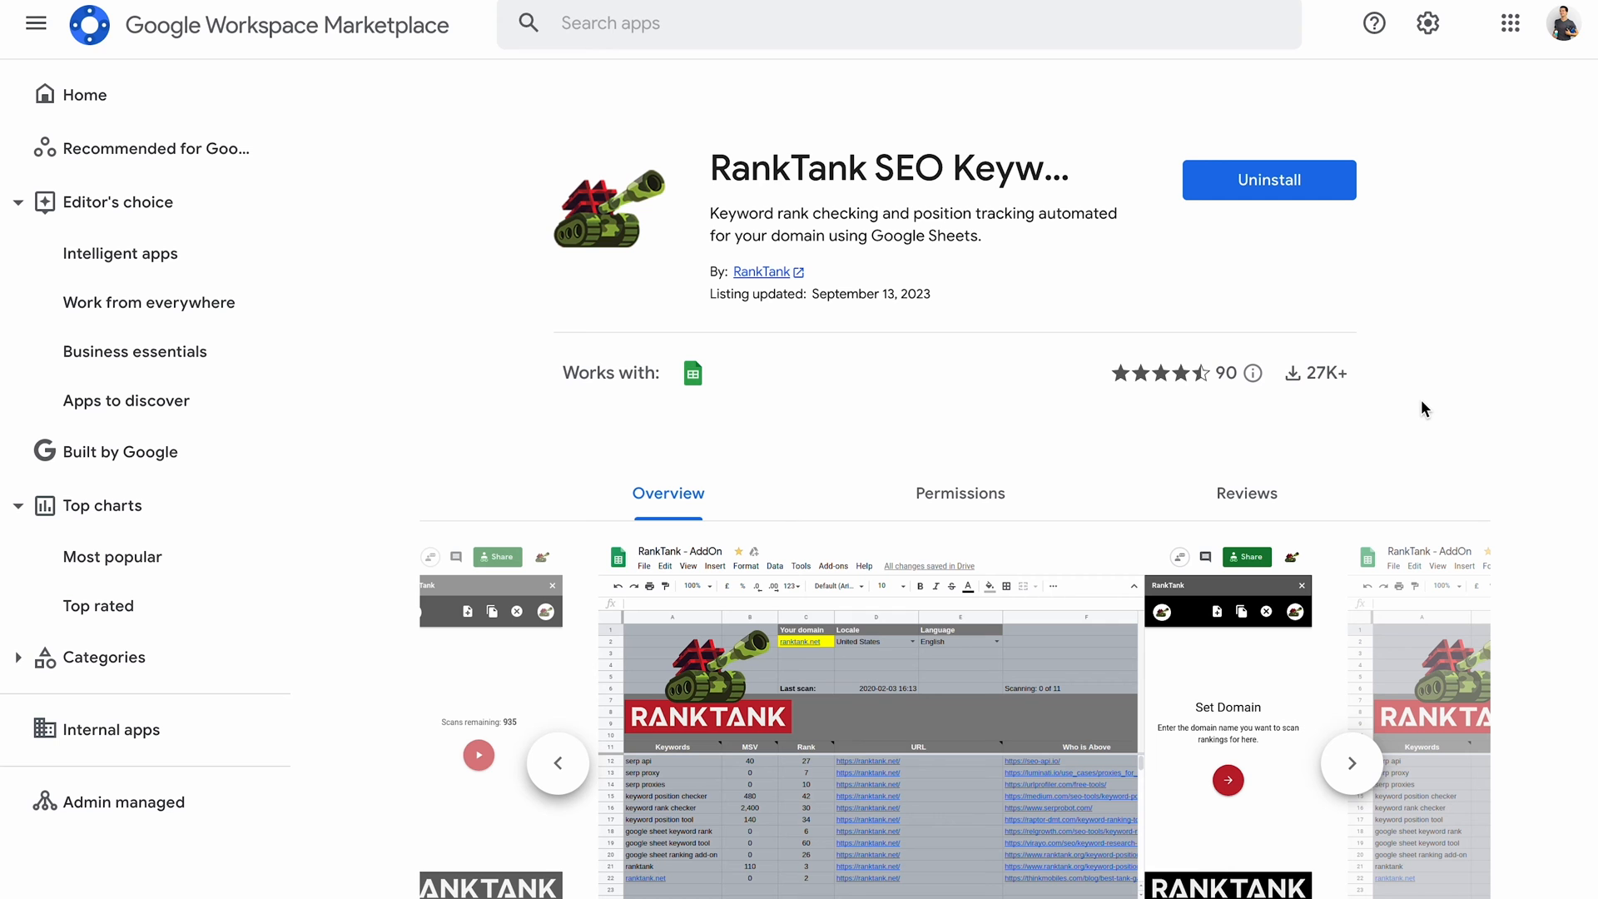
scroll(1421, 401, "down", 3)
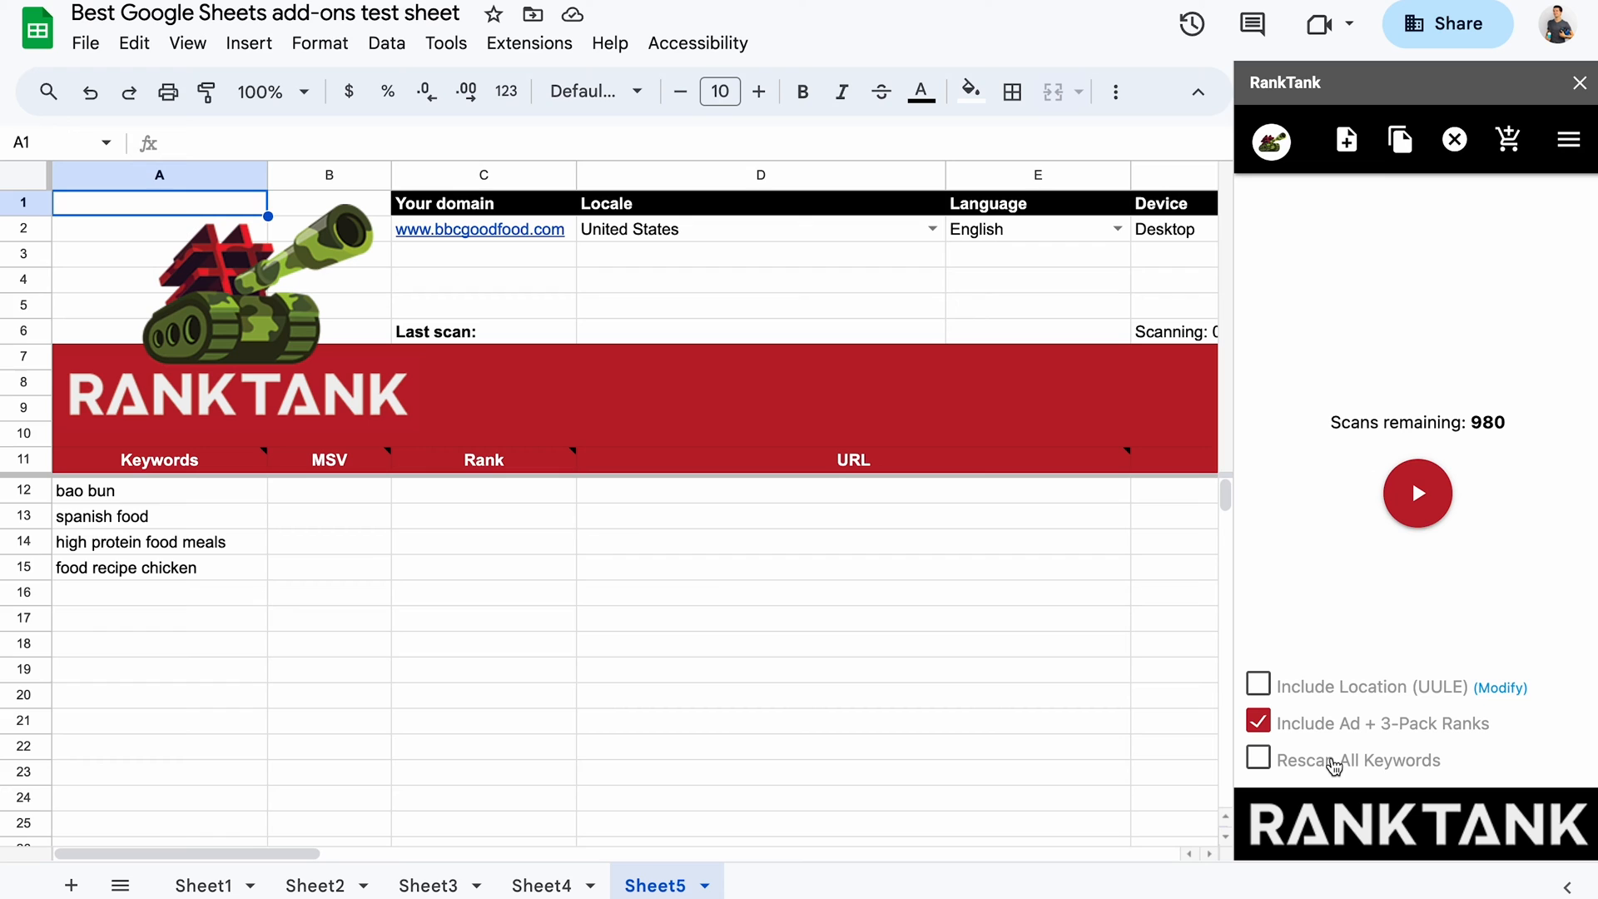
Enable Rescan All Keywords and run the rank scan for the four keywords.
left_click(1333, 765)
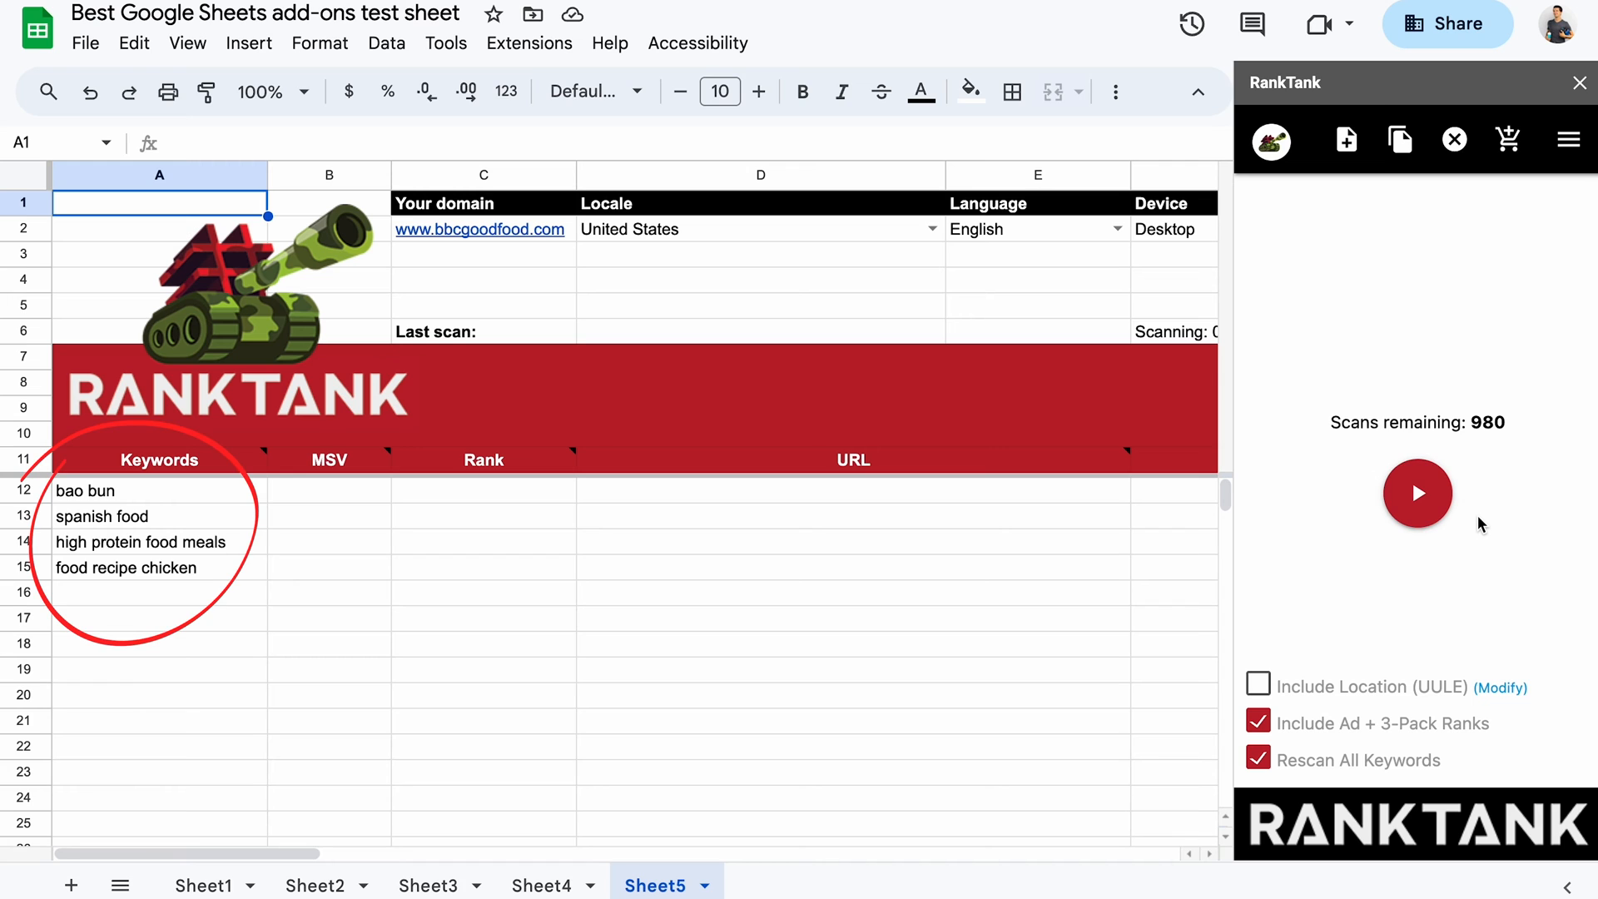
left_click(1424, 506)
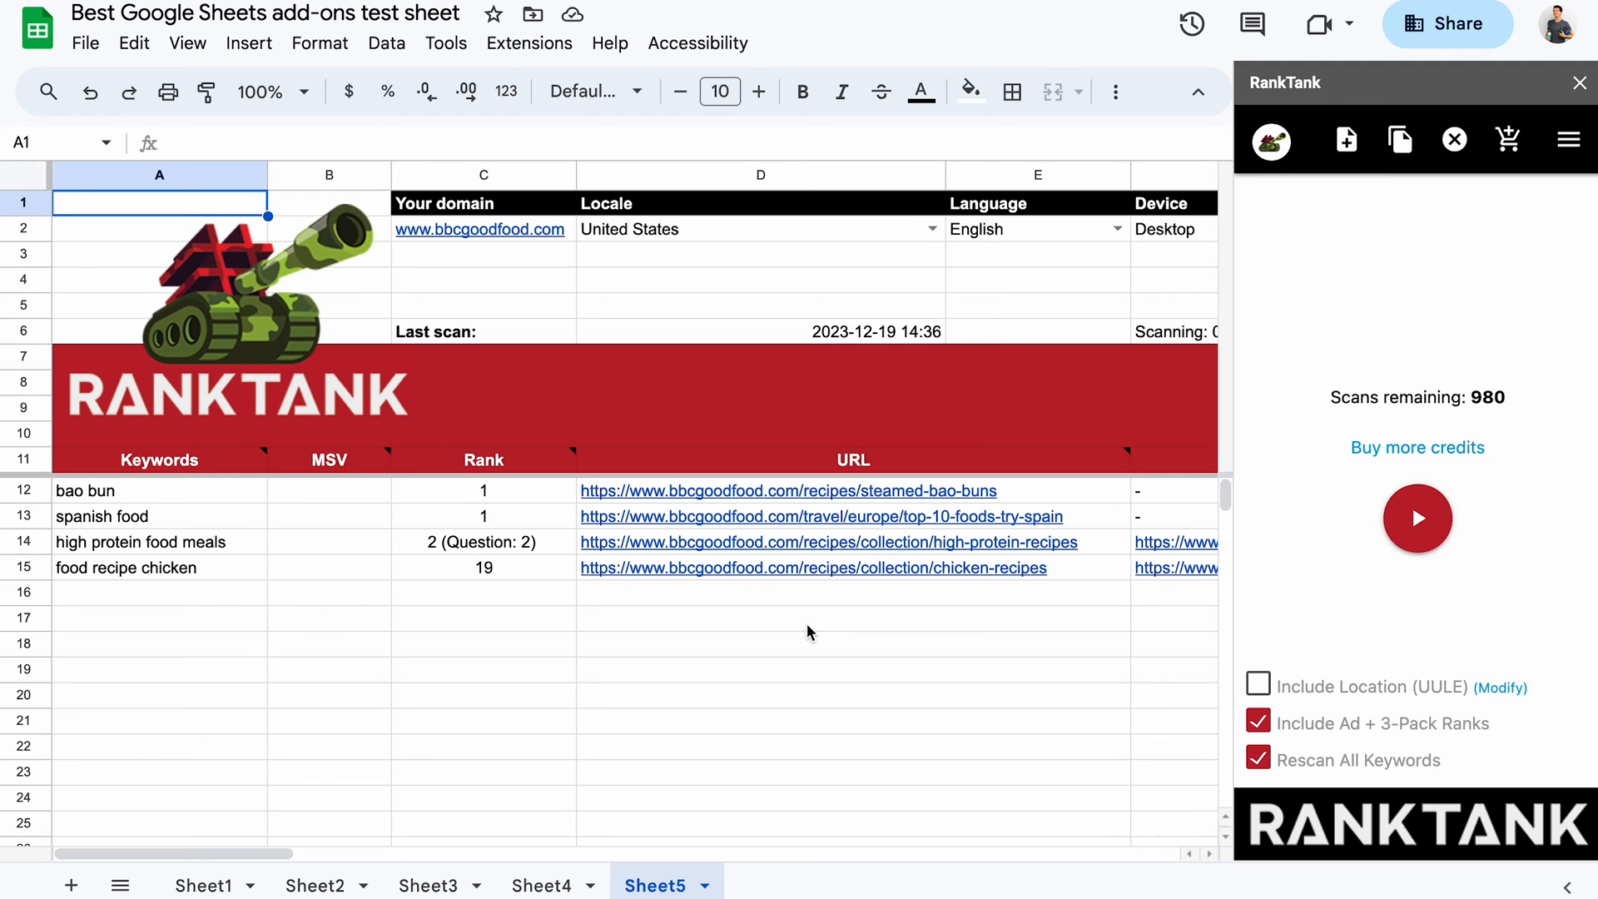
scroll(806, 632, "right", 5)
scroll(807, 632, "right", 5)
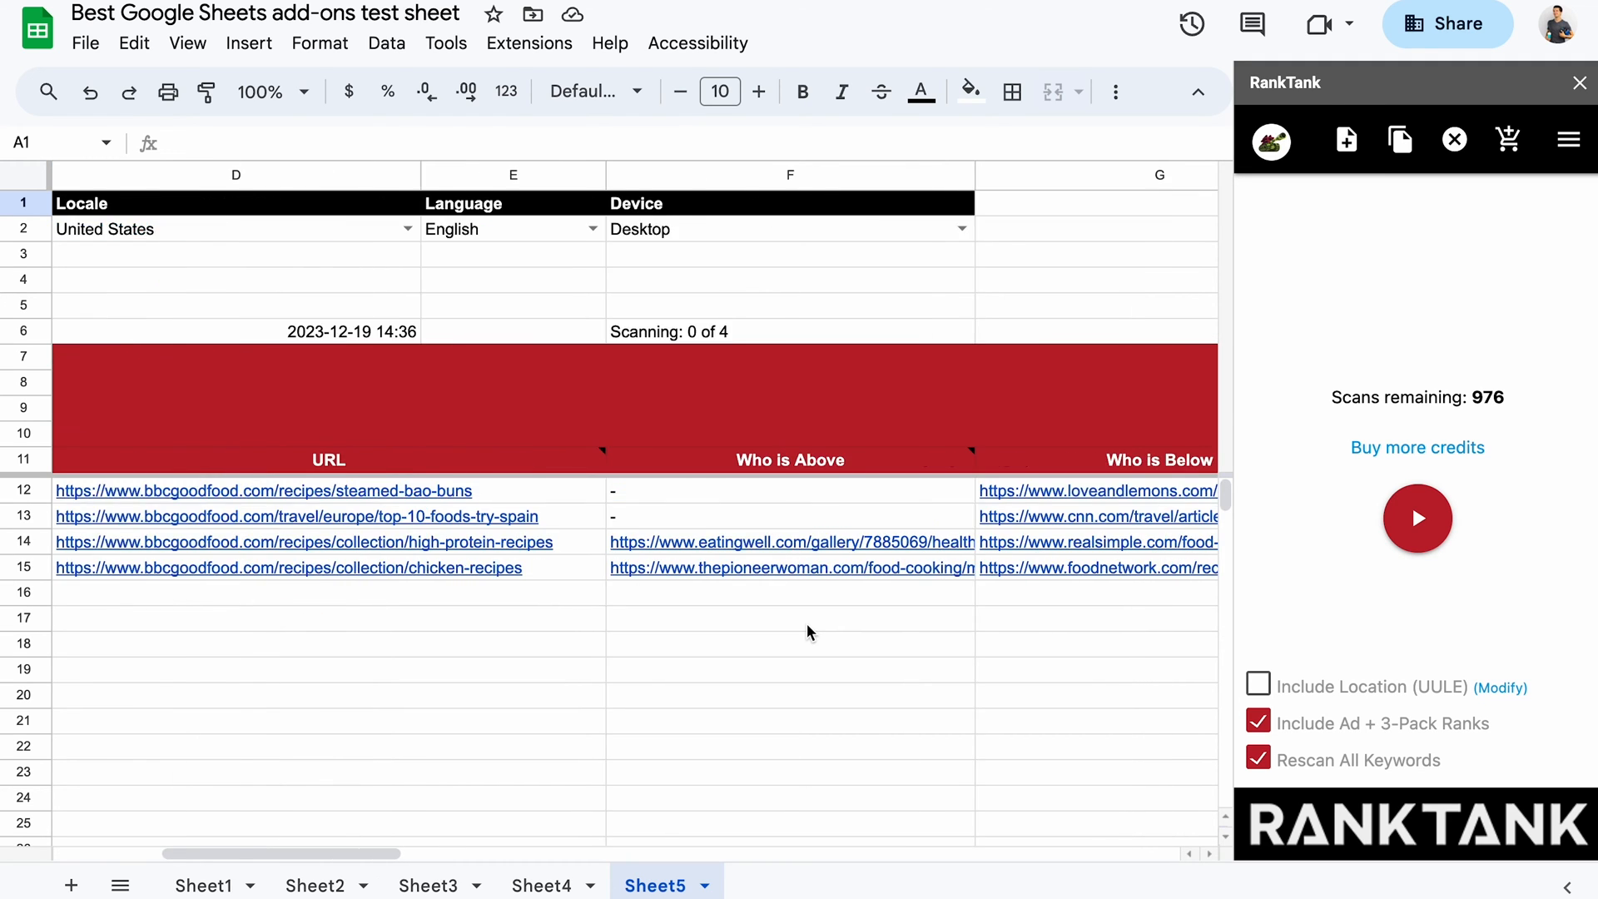
scroll(806, 632, "right", 3)
scroll(807, 632, "right", 3)
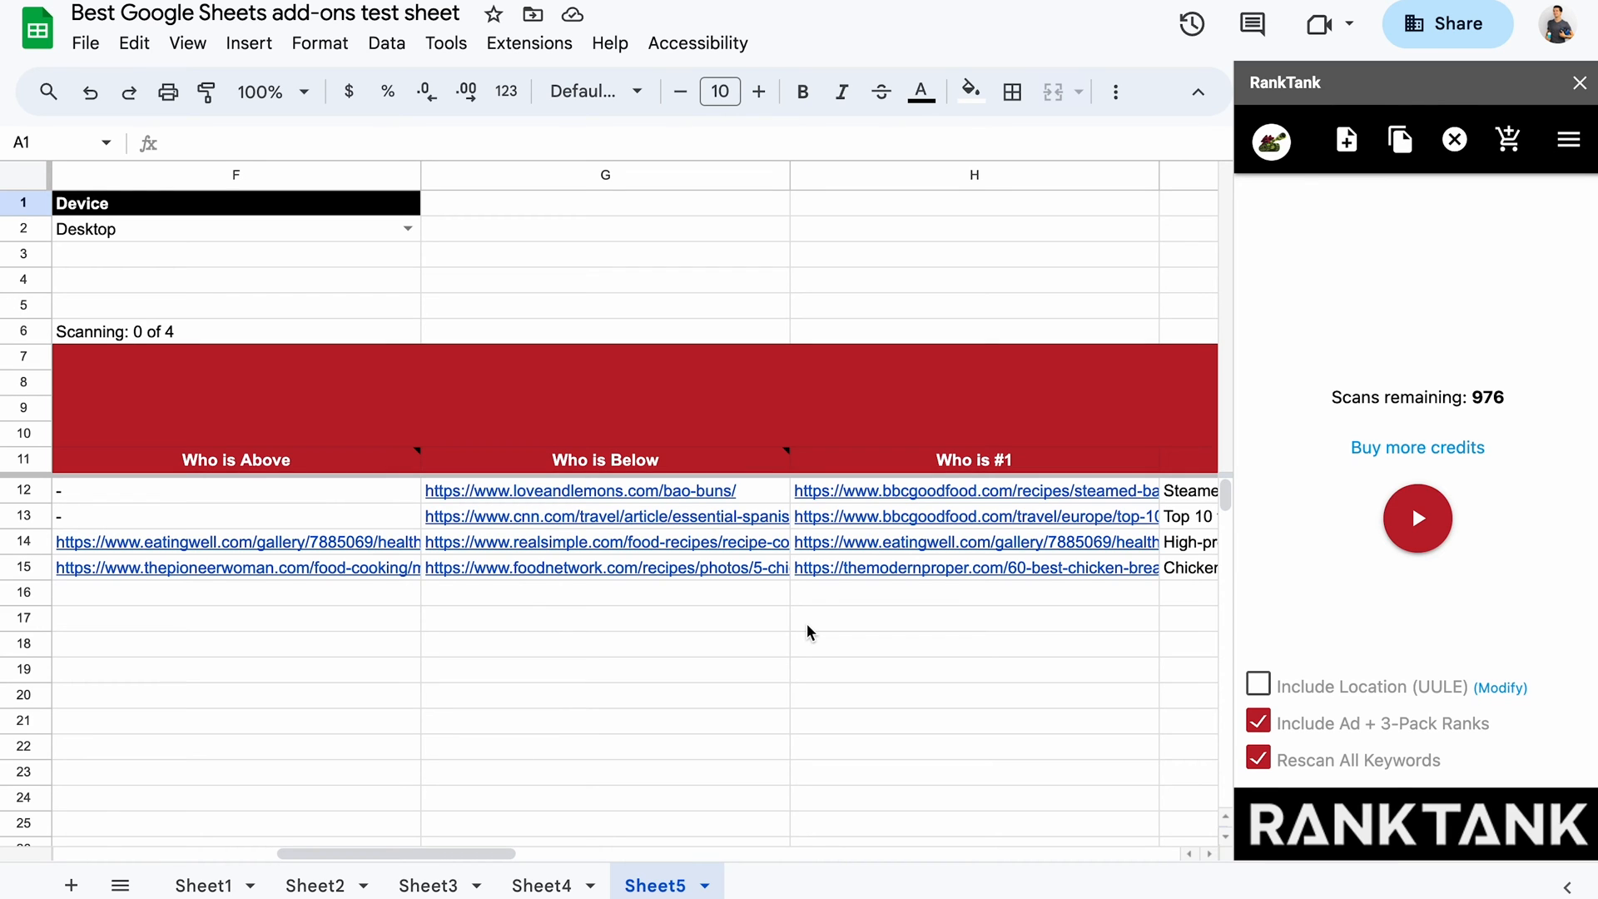
scroll(807, 633, "right", 3)
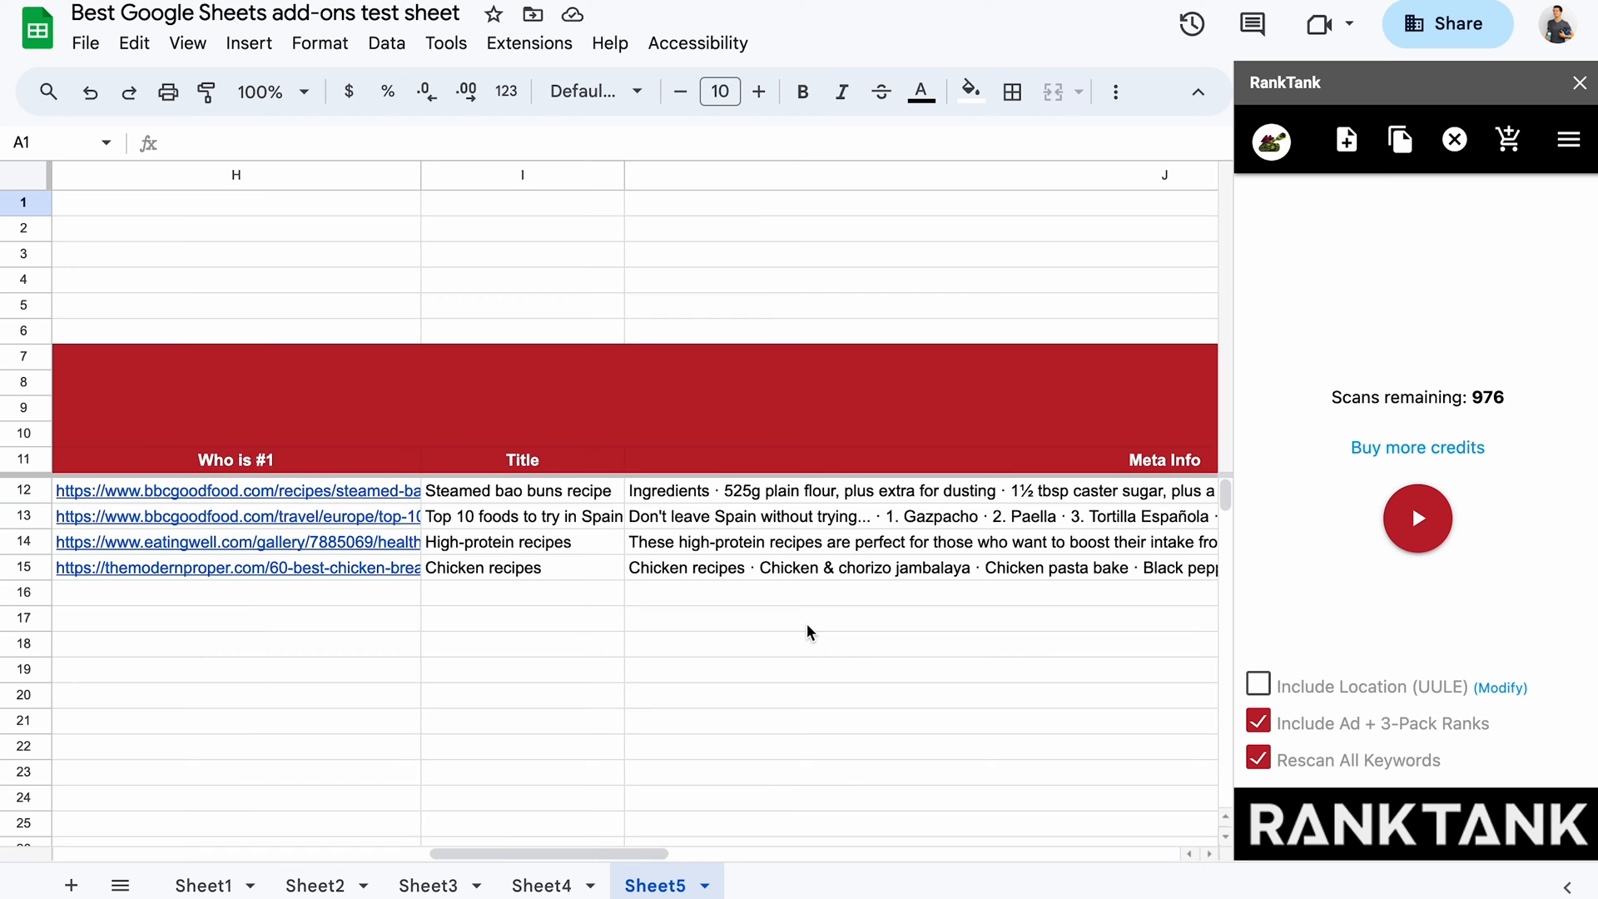
scroll(807, 632, "right", 2)
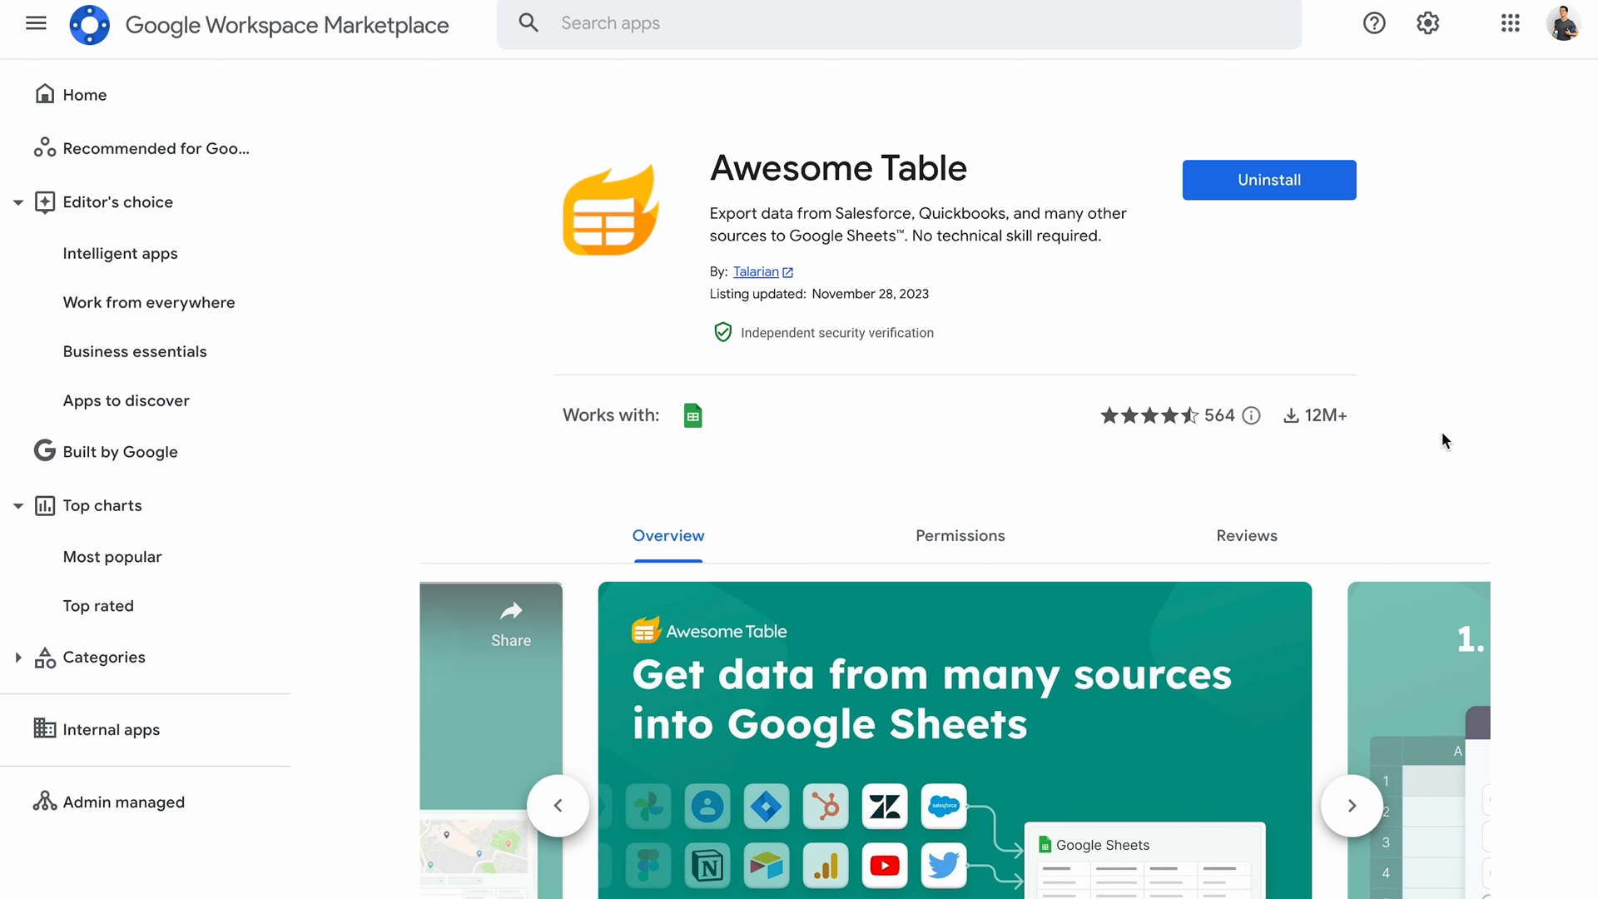
scroll(1443, 439, "down", 3)
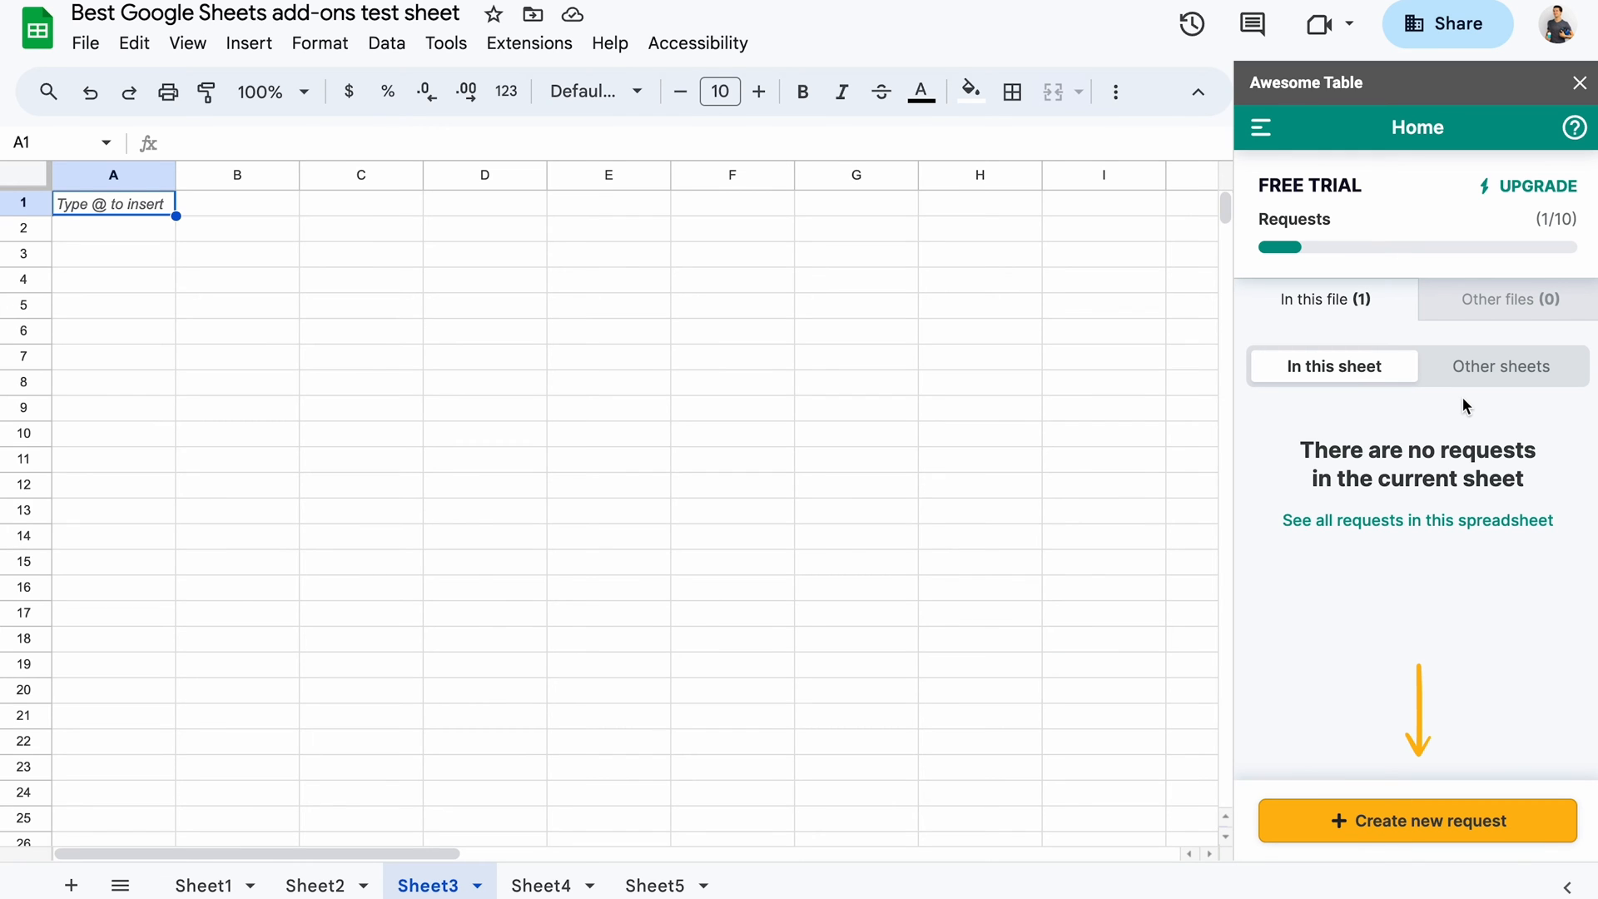
Create a new request with Mailchimp's Campaigns report as the data to import.
left_click(1431, 820)
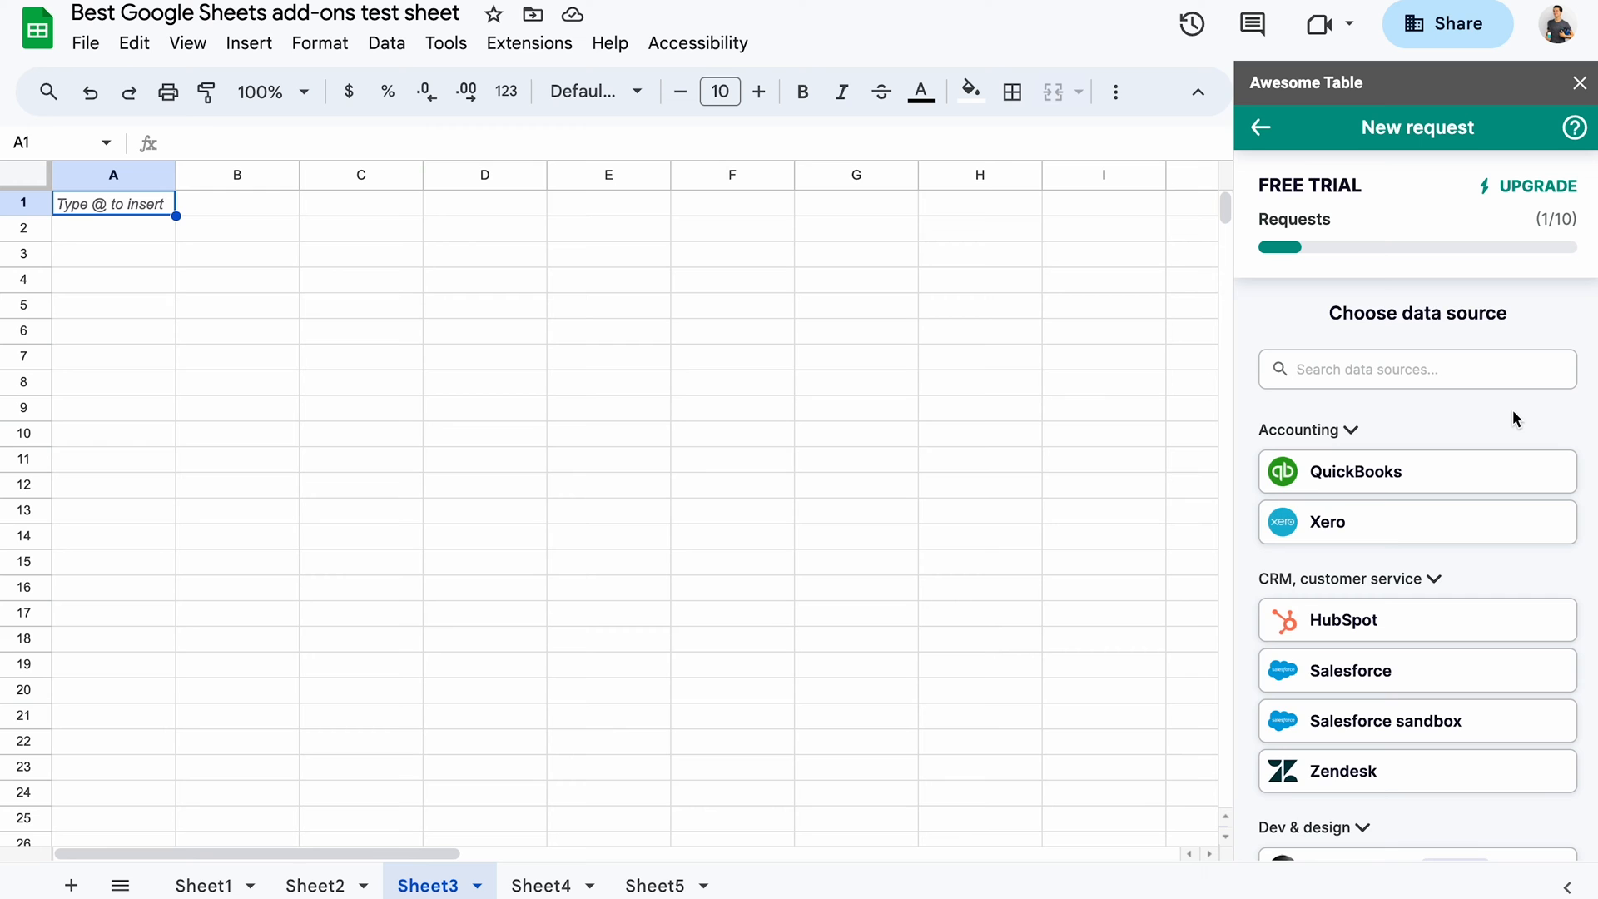
scroll(1511, 410, "down", 2)
scroll(1512, 409, "down", 3)
scroll(1512, 410, "down", 2)
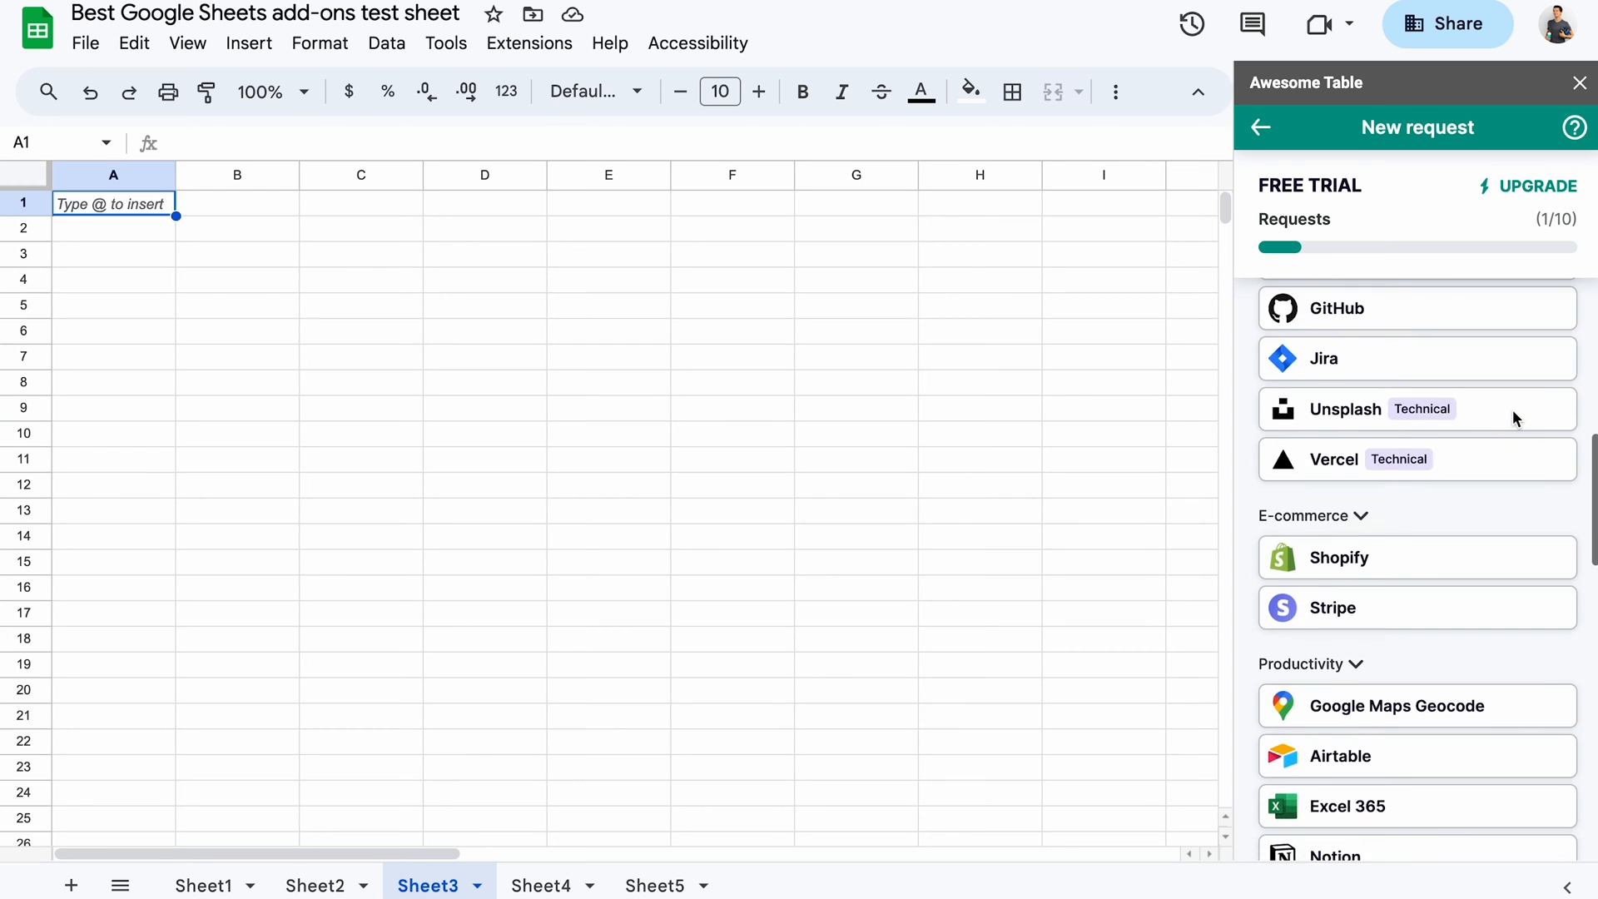
scroll(1512, 411, "down", 3)
scroll(1511, 410, "down", 2)
scroll(1512, 409, "down", 3)
scroll(1512, 410, "down", 3)
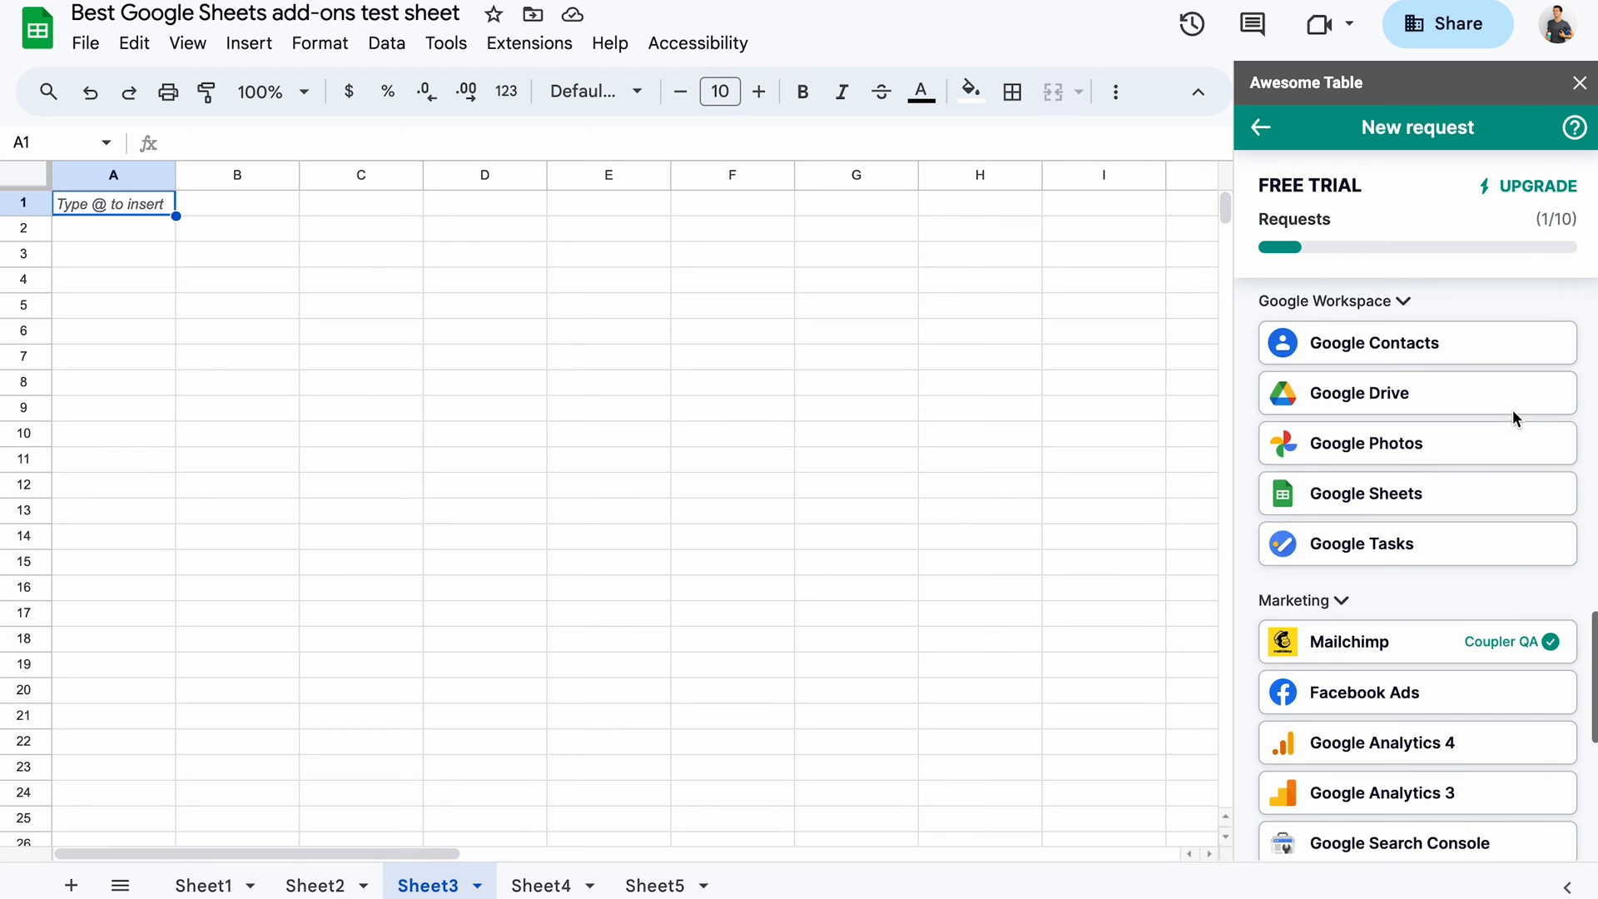
left_click(1443, 647)
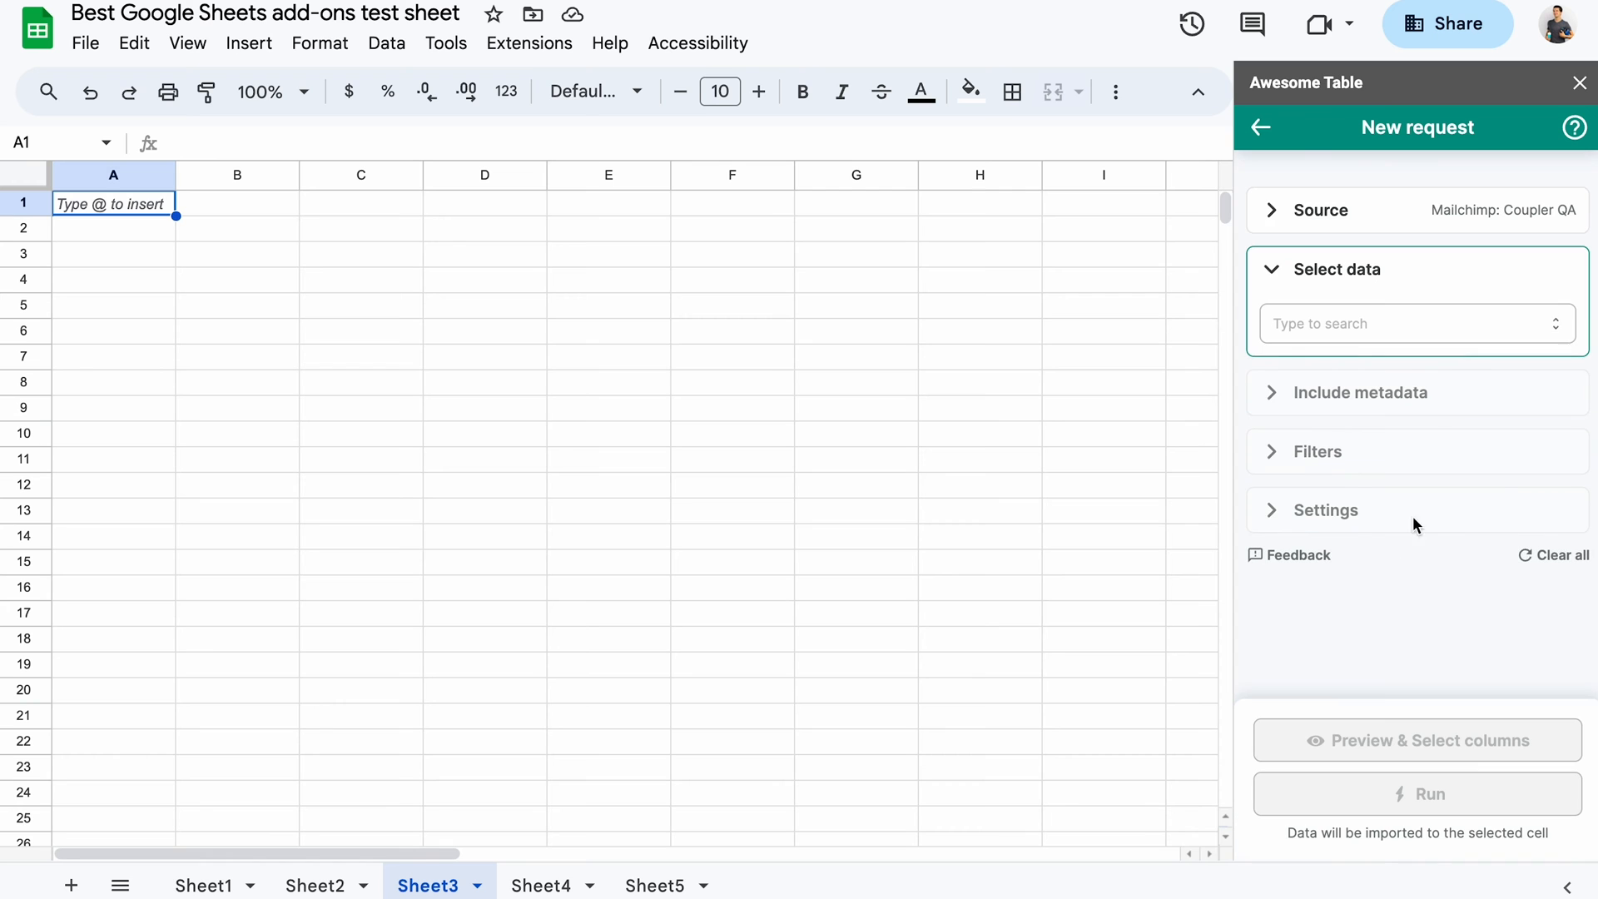
left_click(1400, 328)
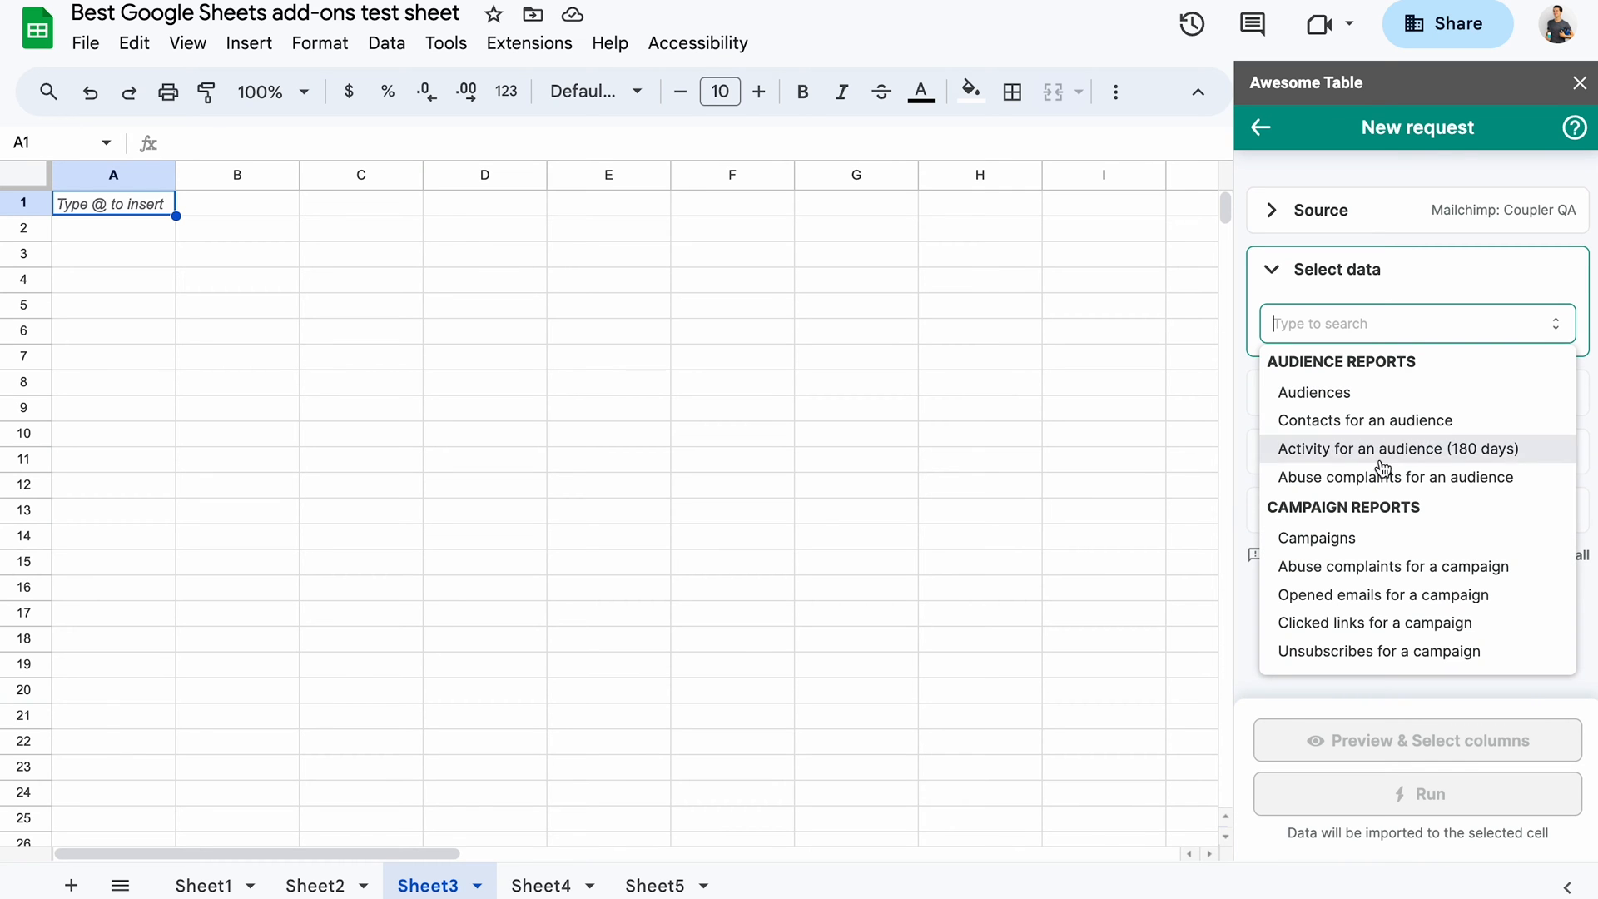
left_click(1357, 539)
Preview and keep the campaign columns, then run the import into Sheet3.
left_click(1436, 742)
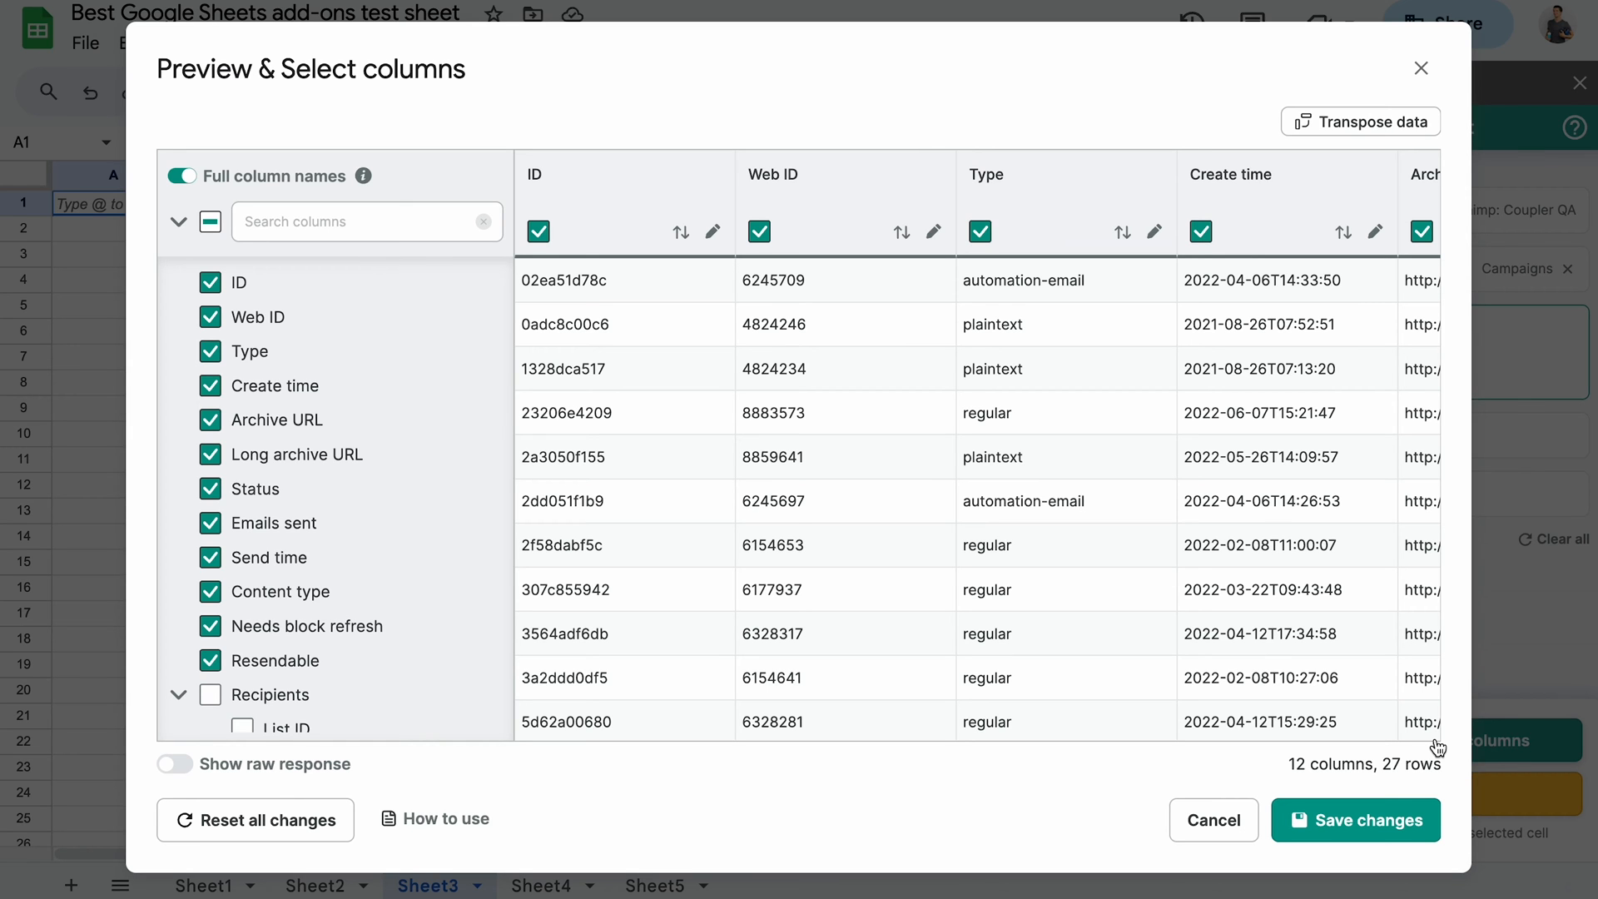
left_click(1410, 819)
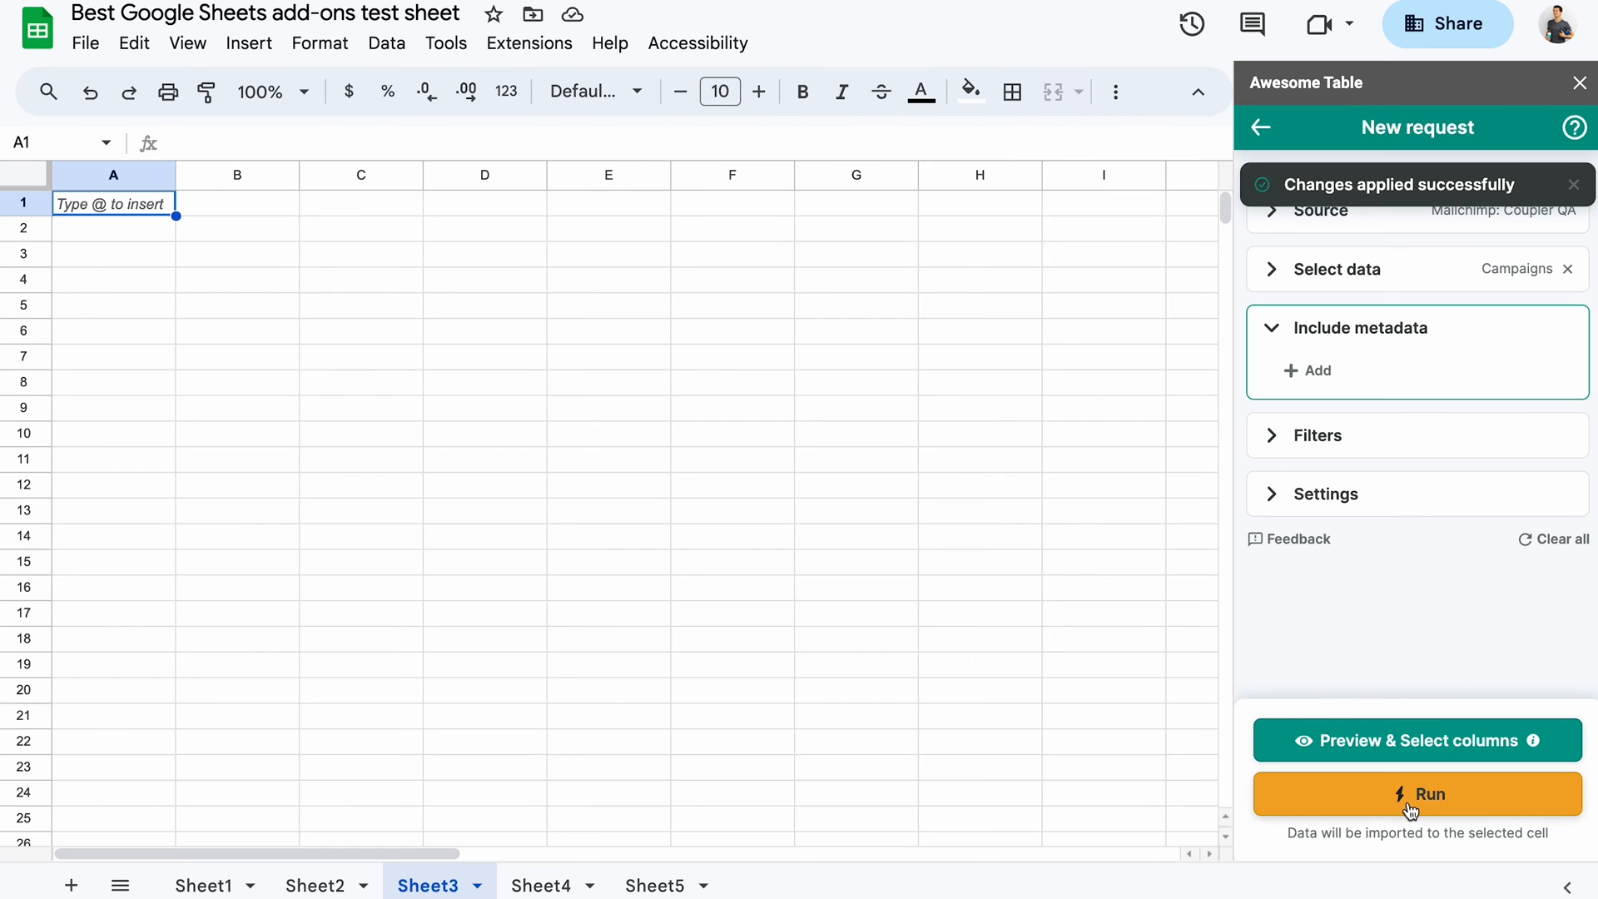
left_click(1410, 799)
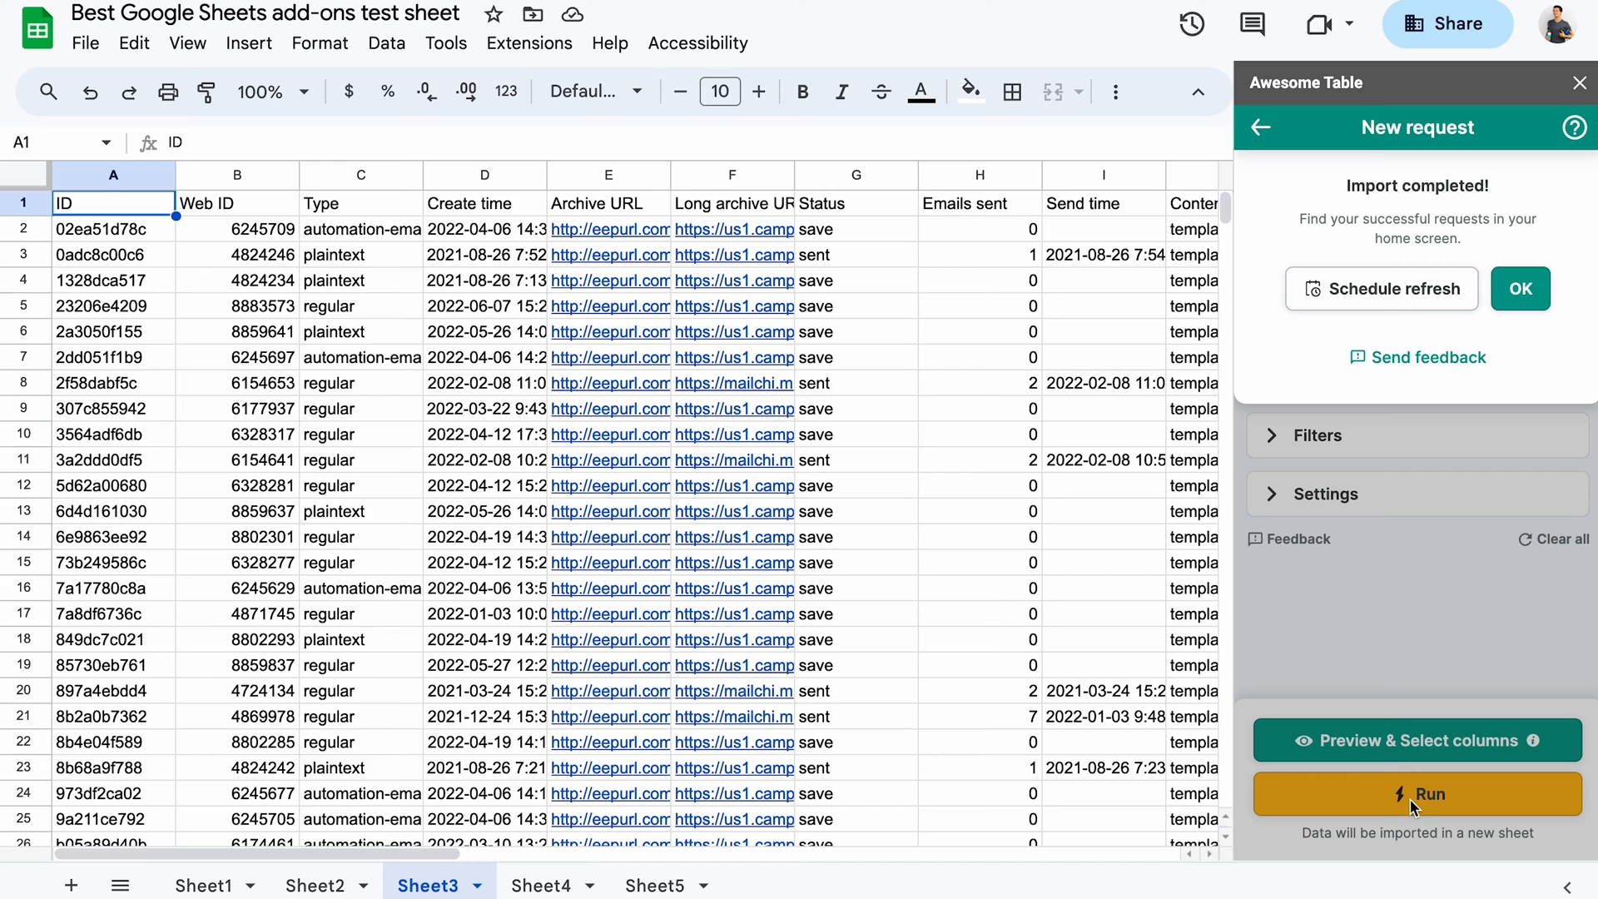
left_click(1520, 295)
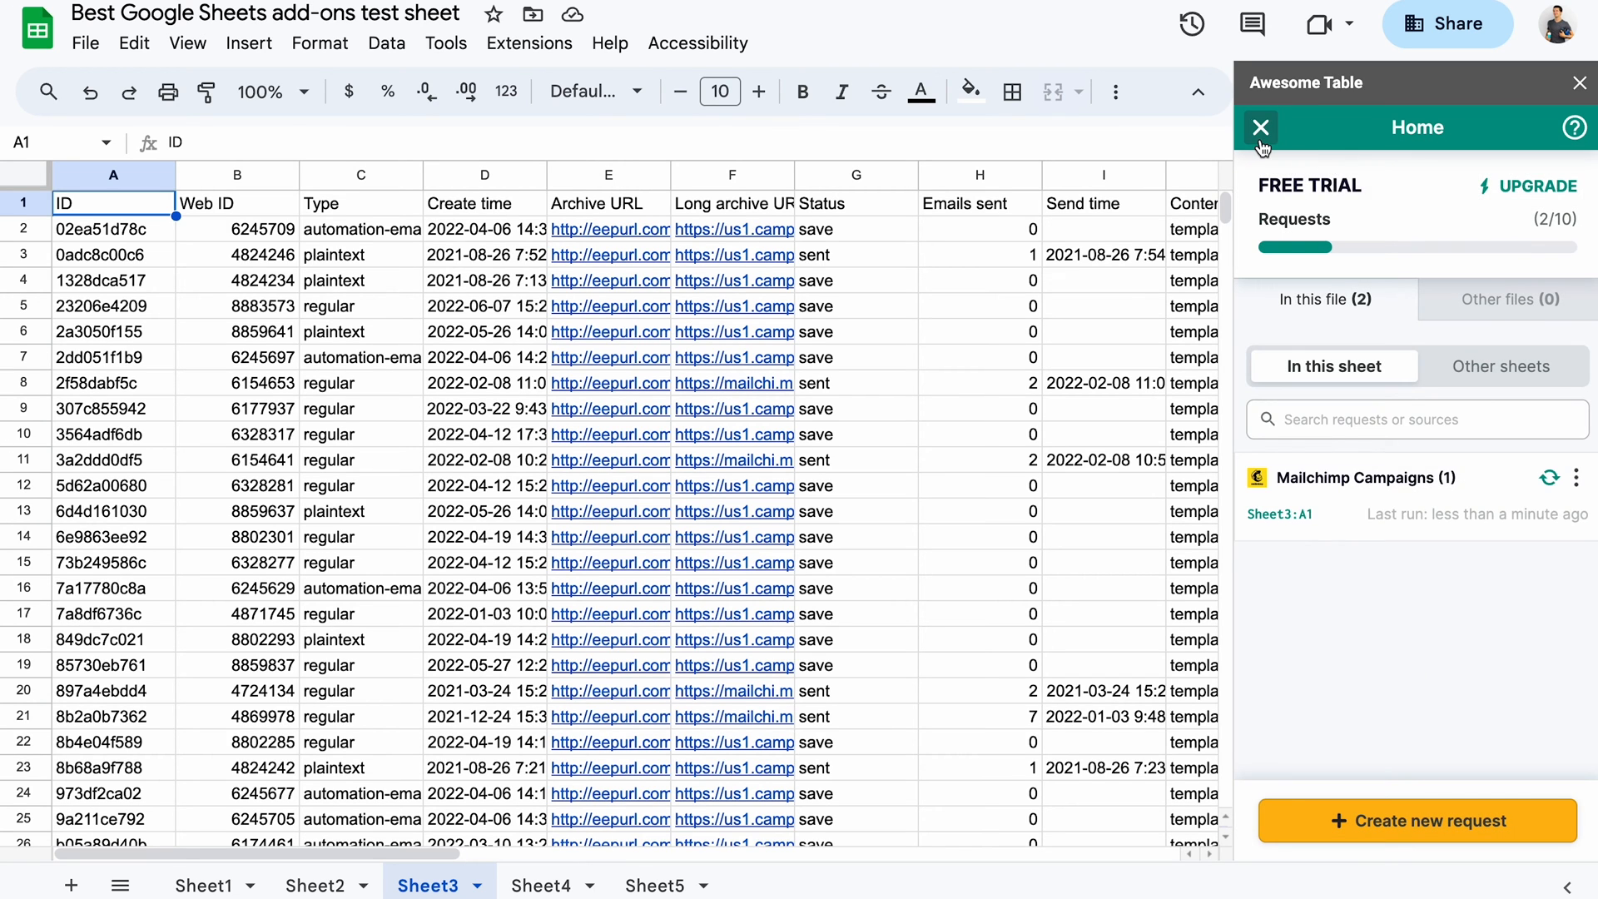
Choose Showcase data from the Awesome Table menu to view app templates.
left_click(1261, 131)
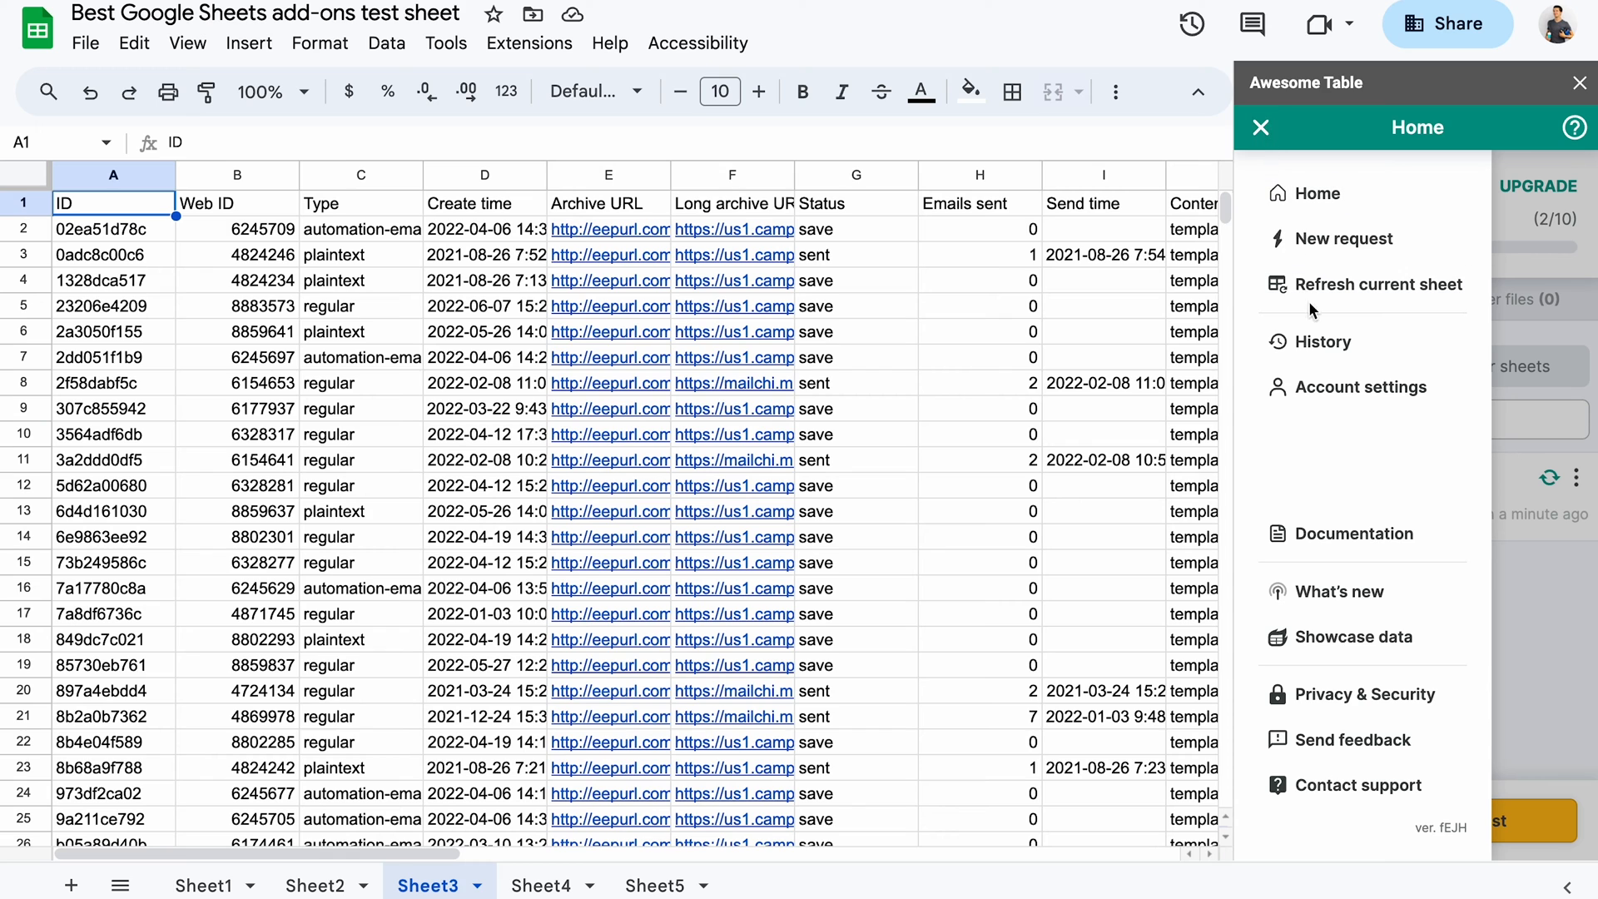
left_click(1353, 638)
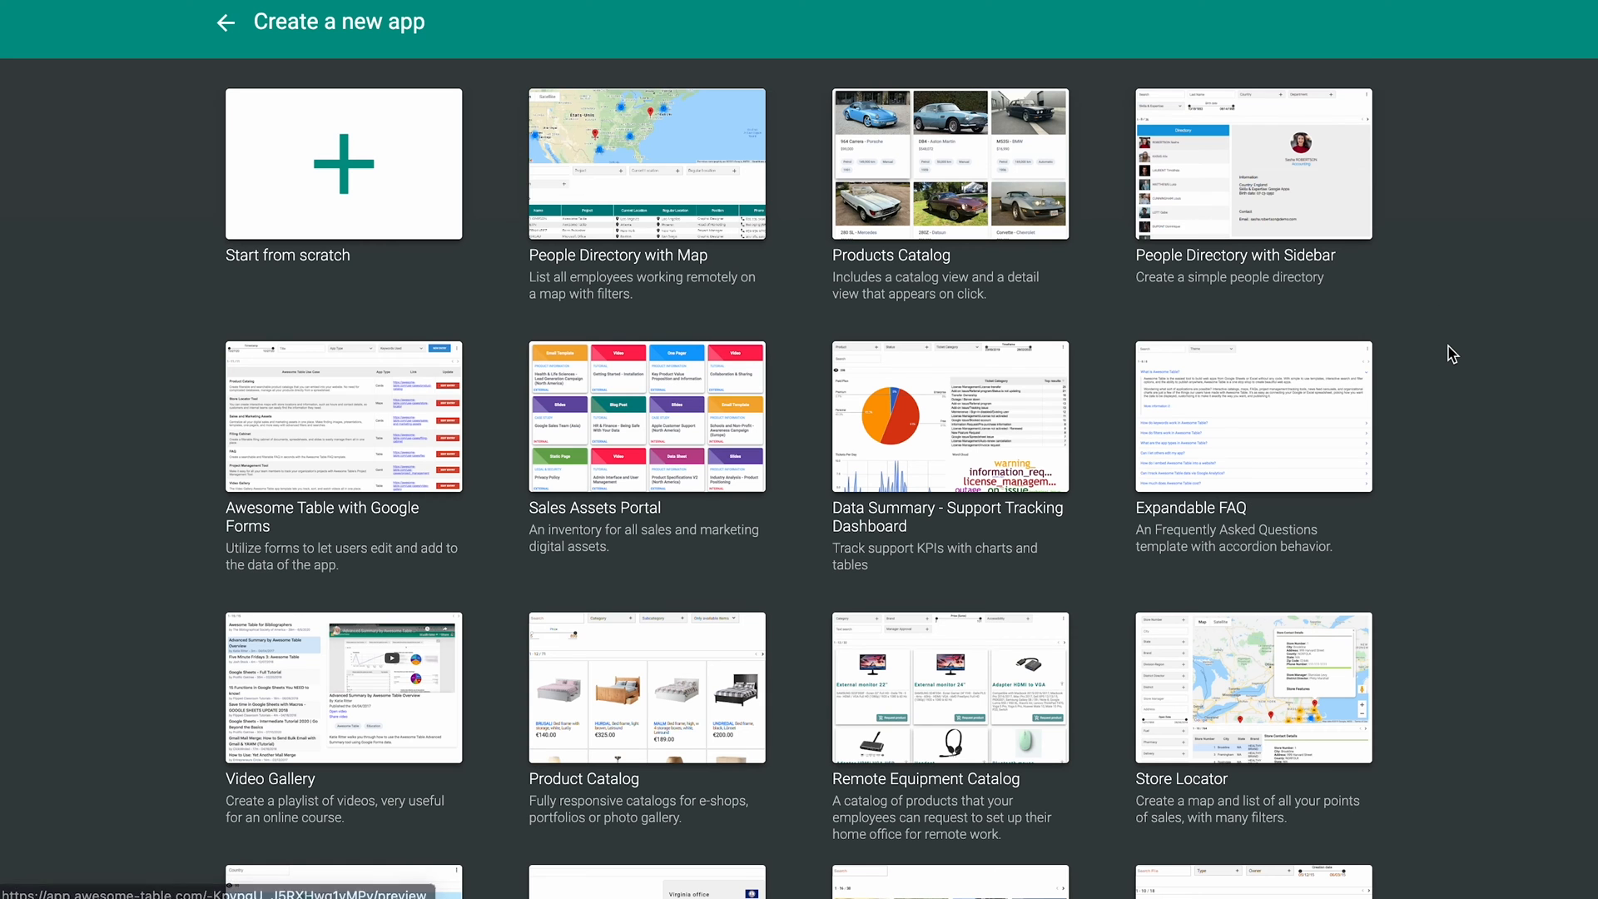
scroll(1448, 352, "down", 2)
scroll(1451, 356, "down", 3)
scroll(1453, 354, "down", 1)
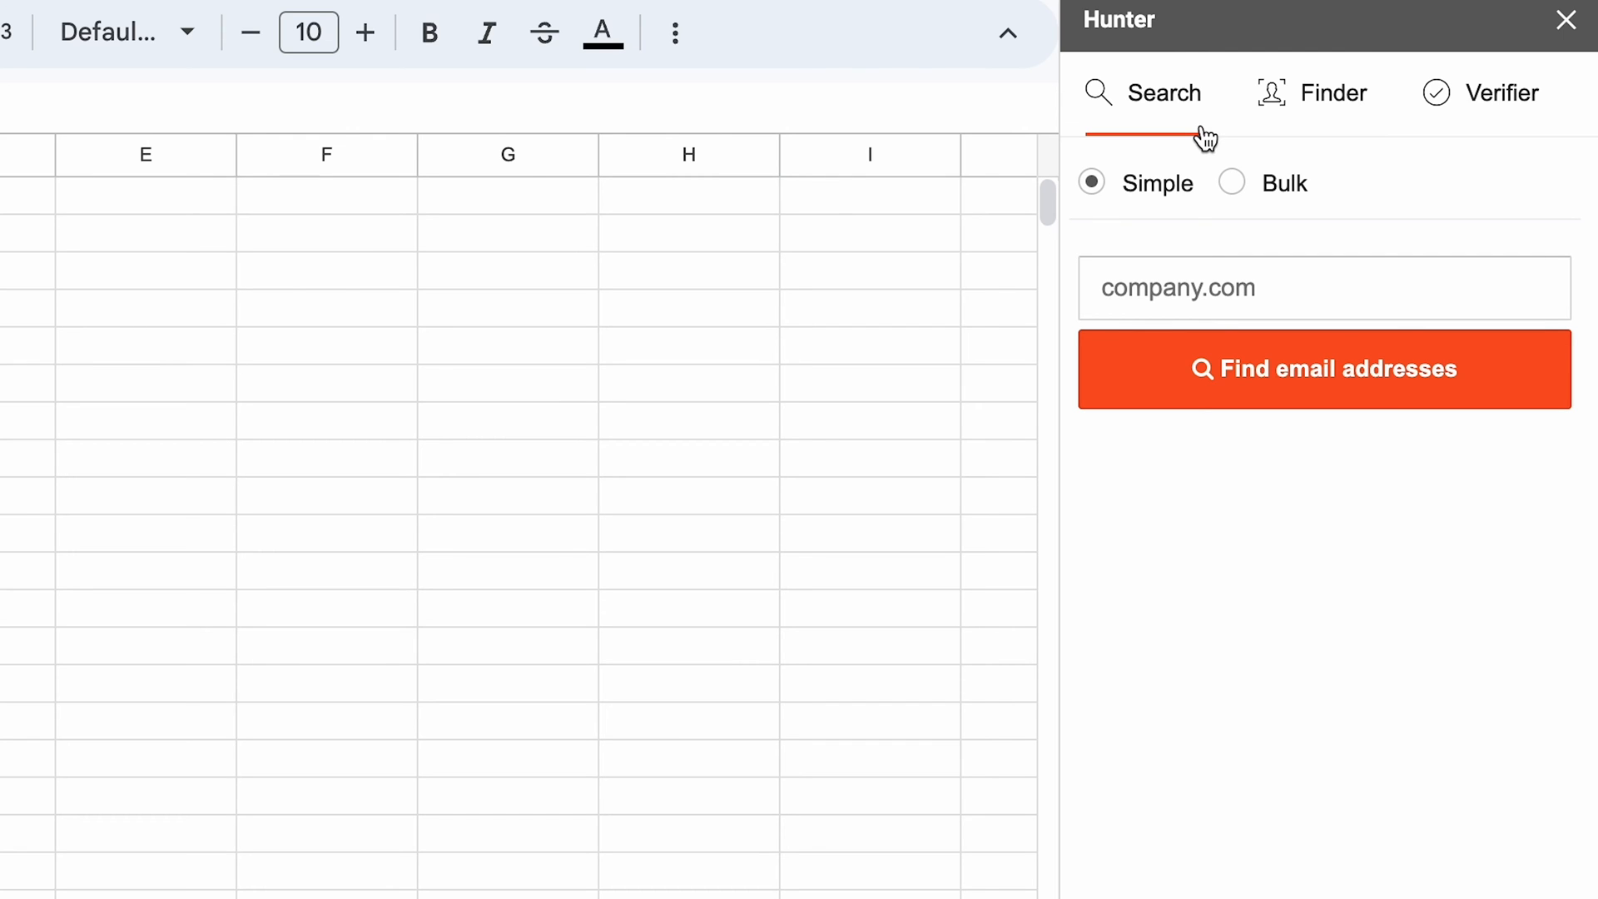
left_click(1311, 135)
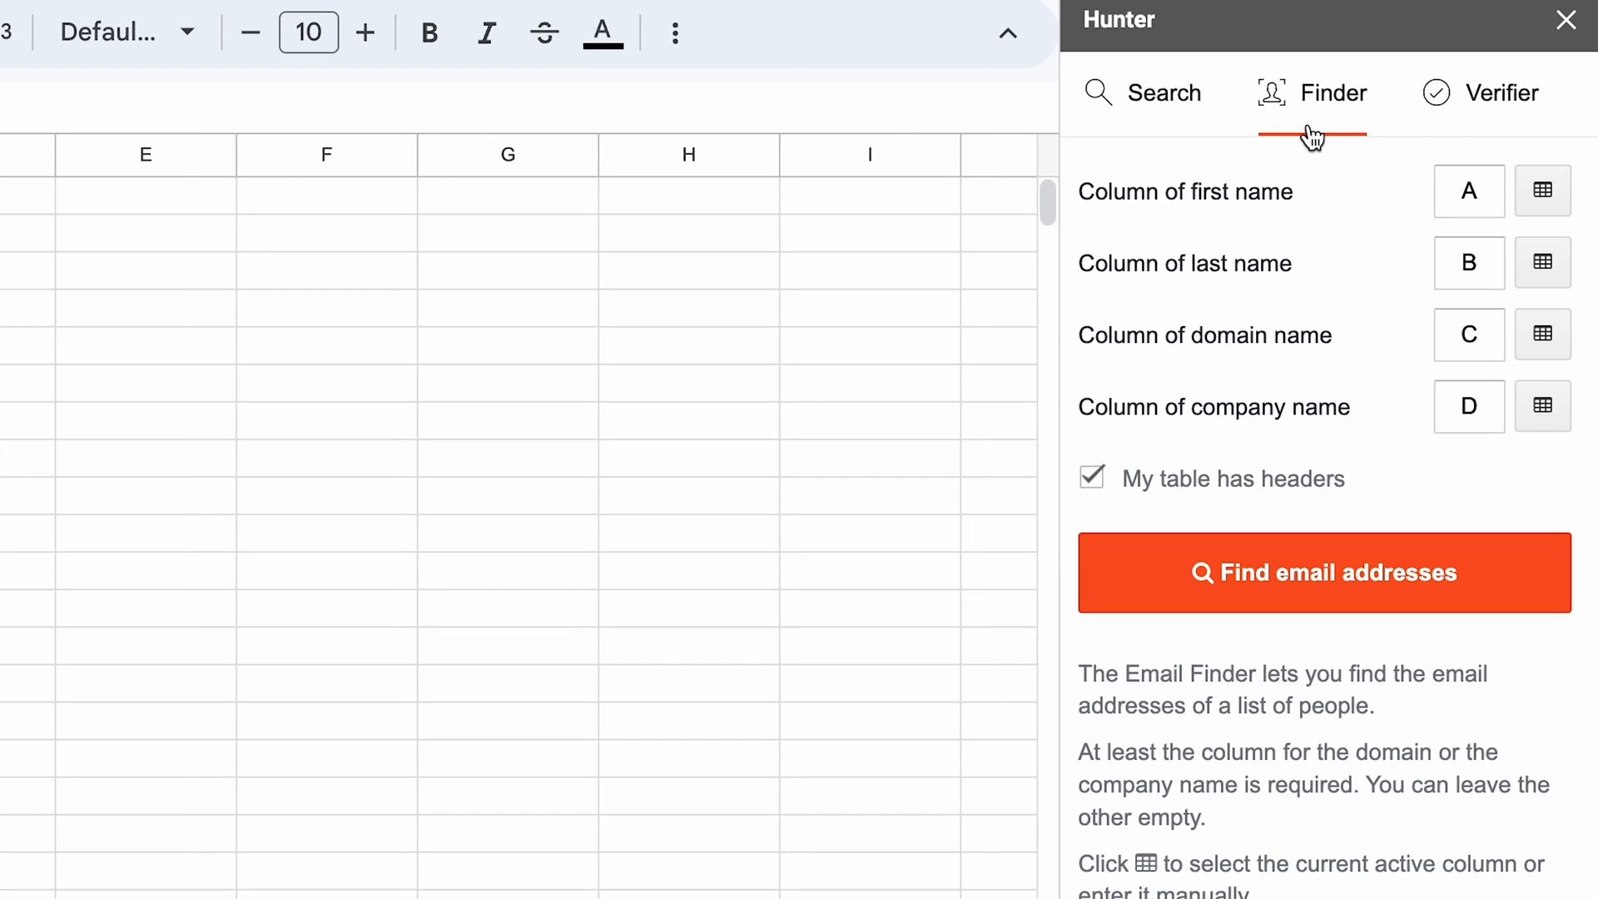
left_click(1492, 100)
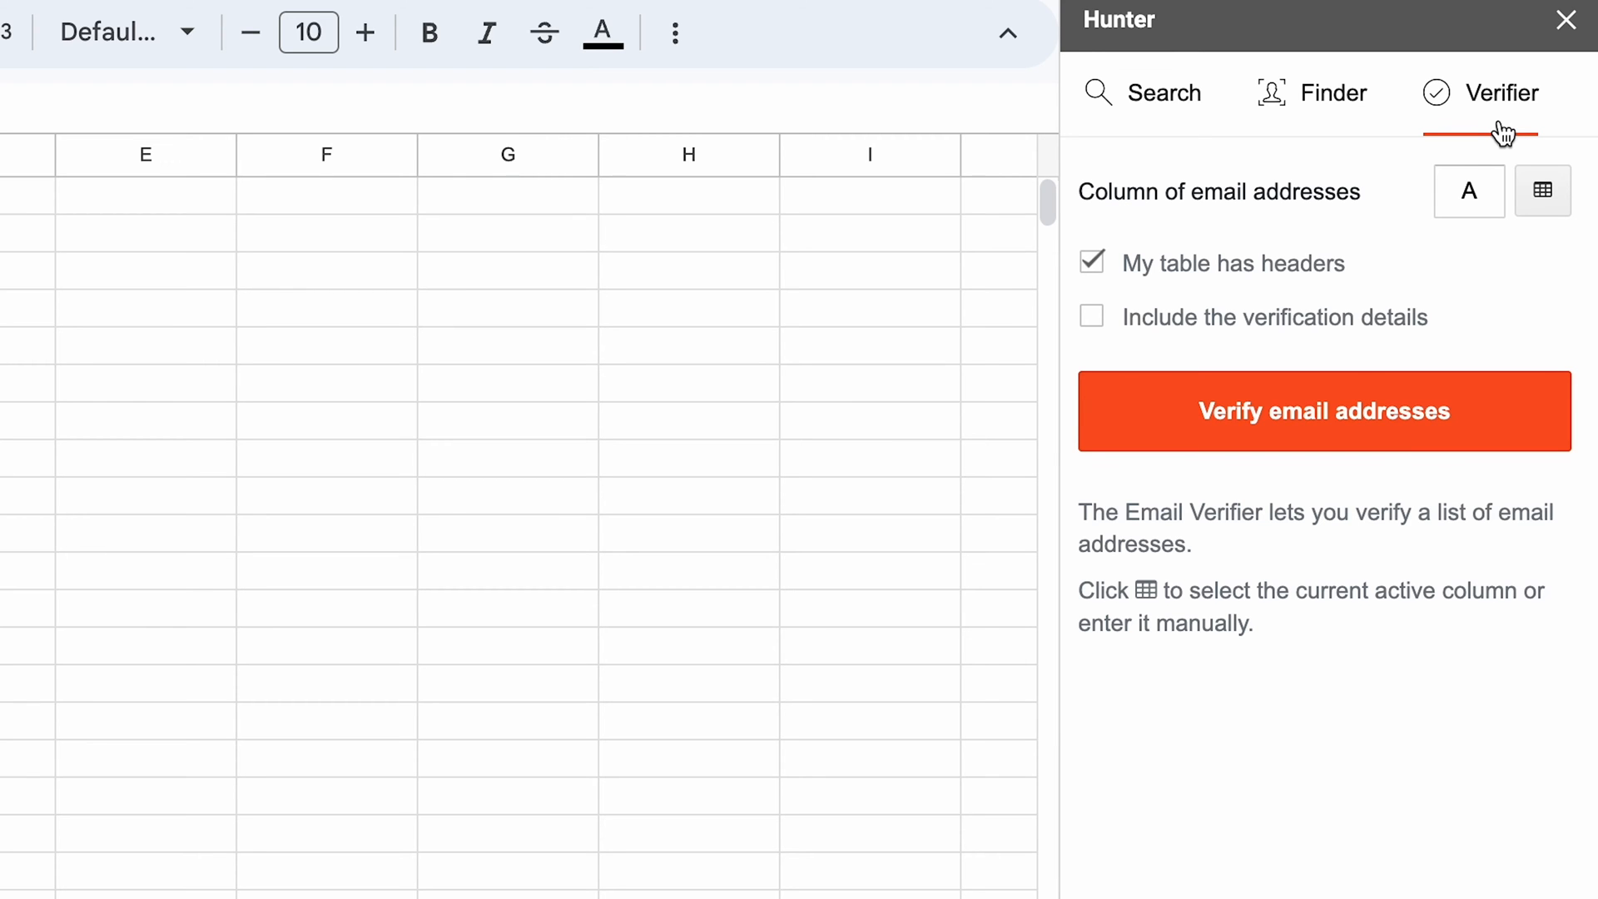
left_click(1291, 133)
Search Hunter for email addresses at the tesla.com domain.
left_click(1321, 268)
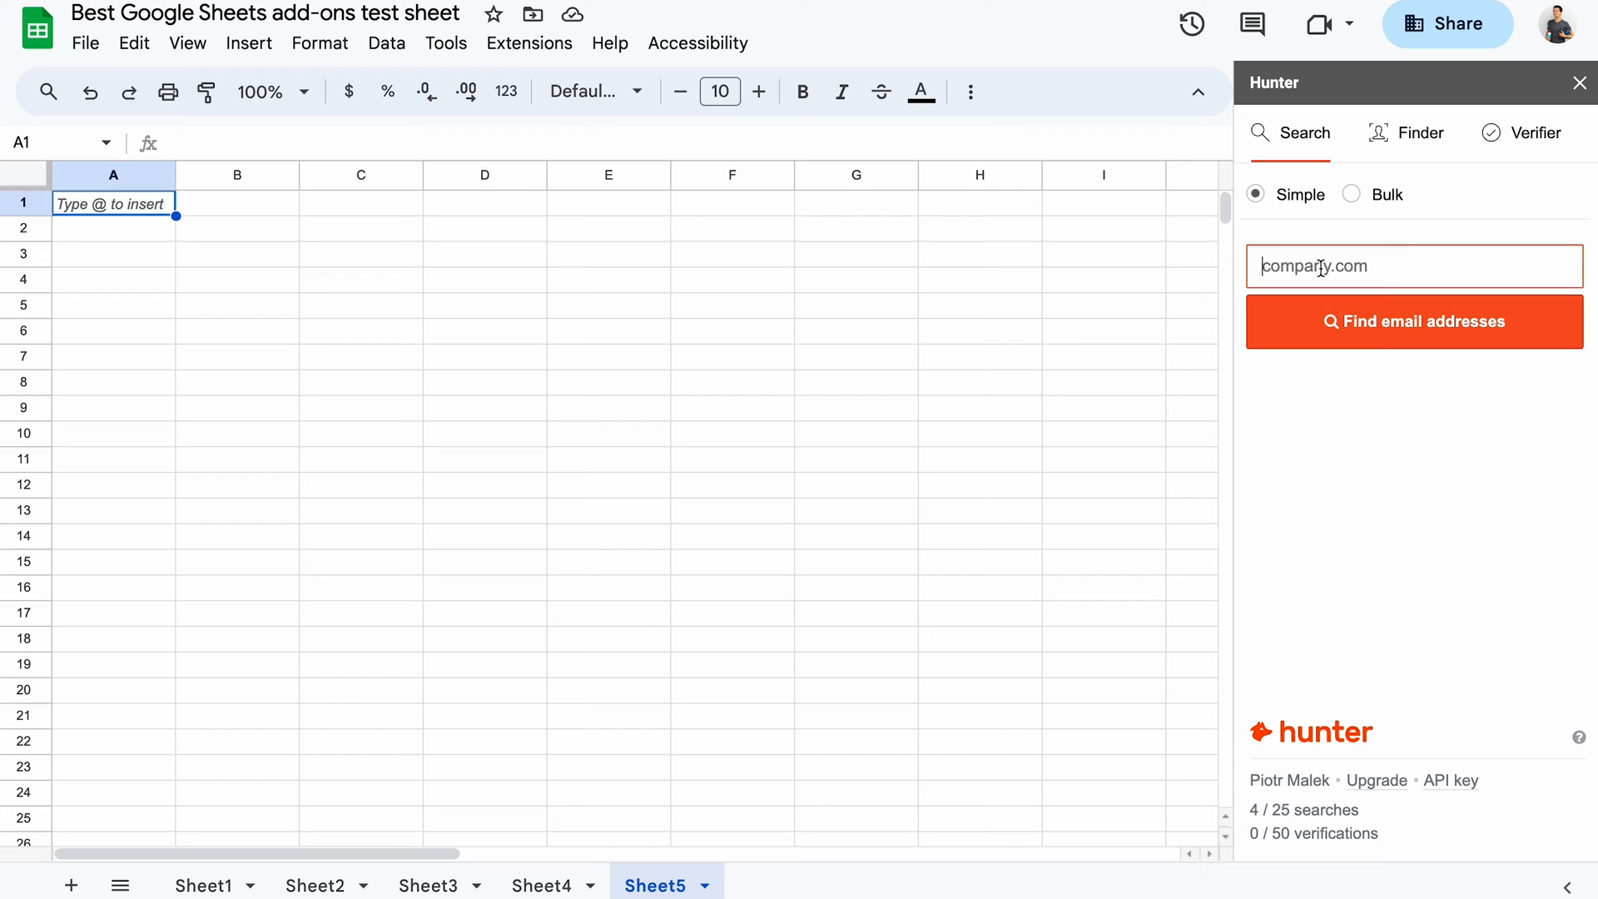
type("tesla.com")
left_click(1331, 321)
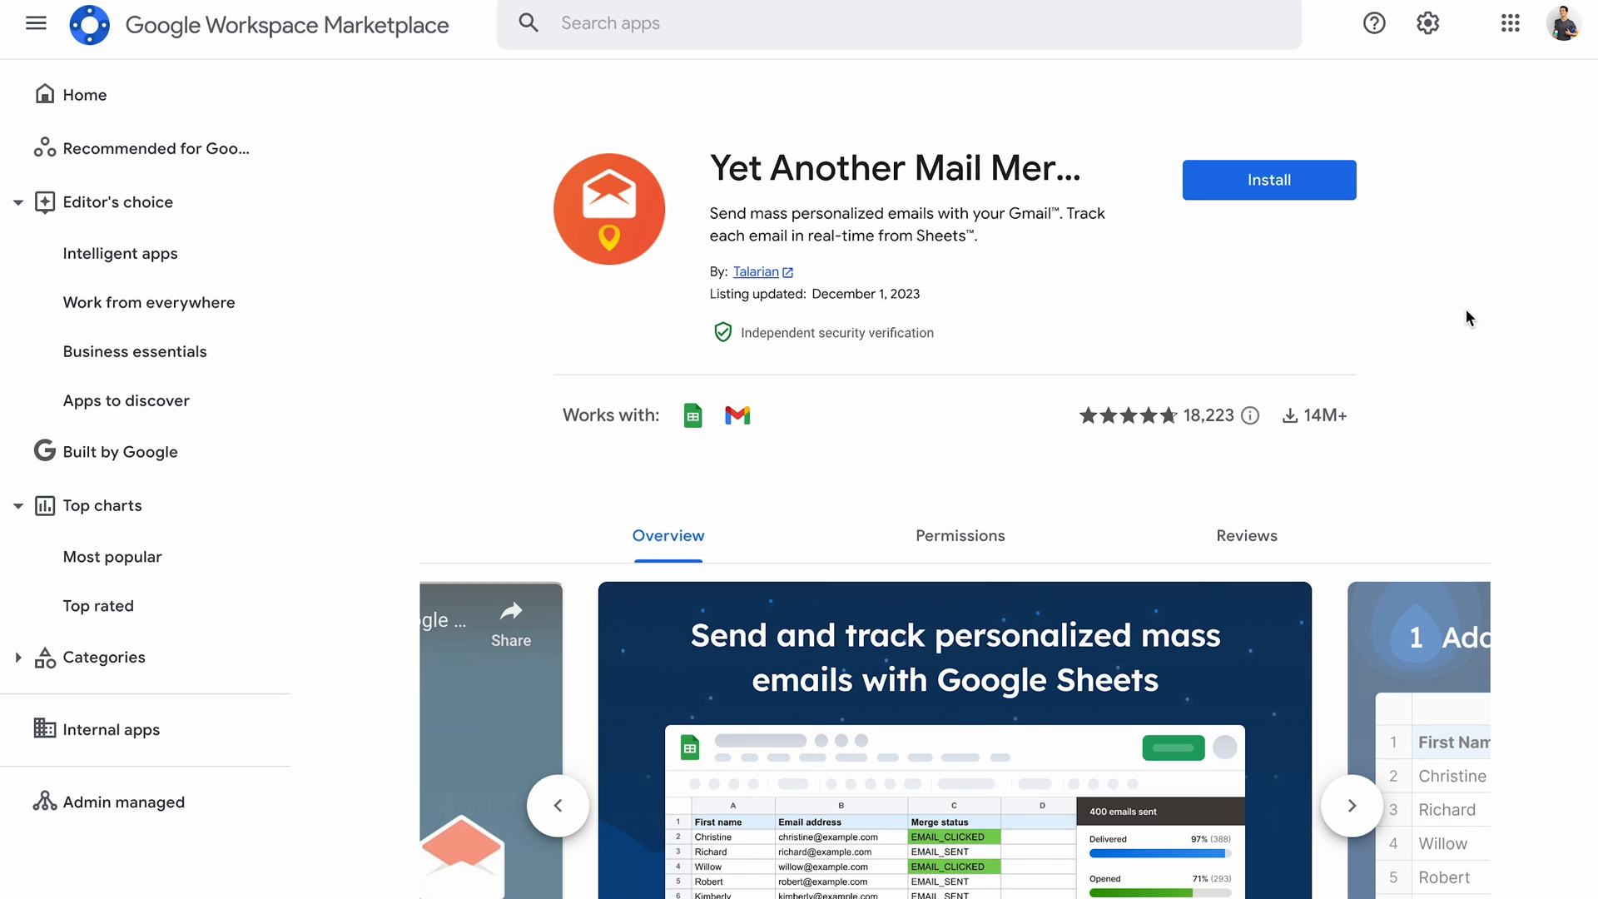
scroll(1467, 312, "down", 2)
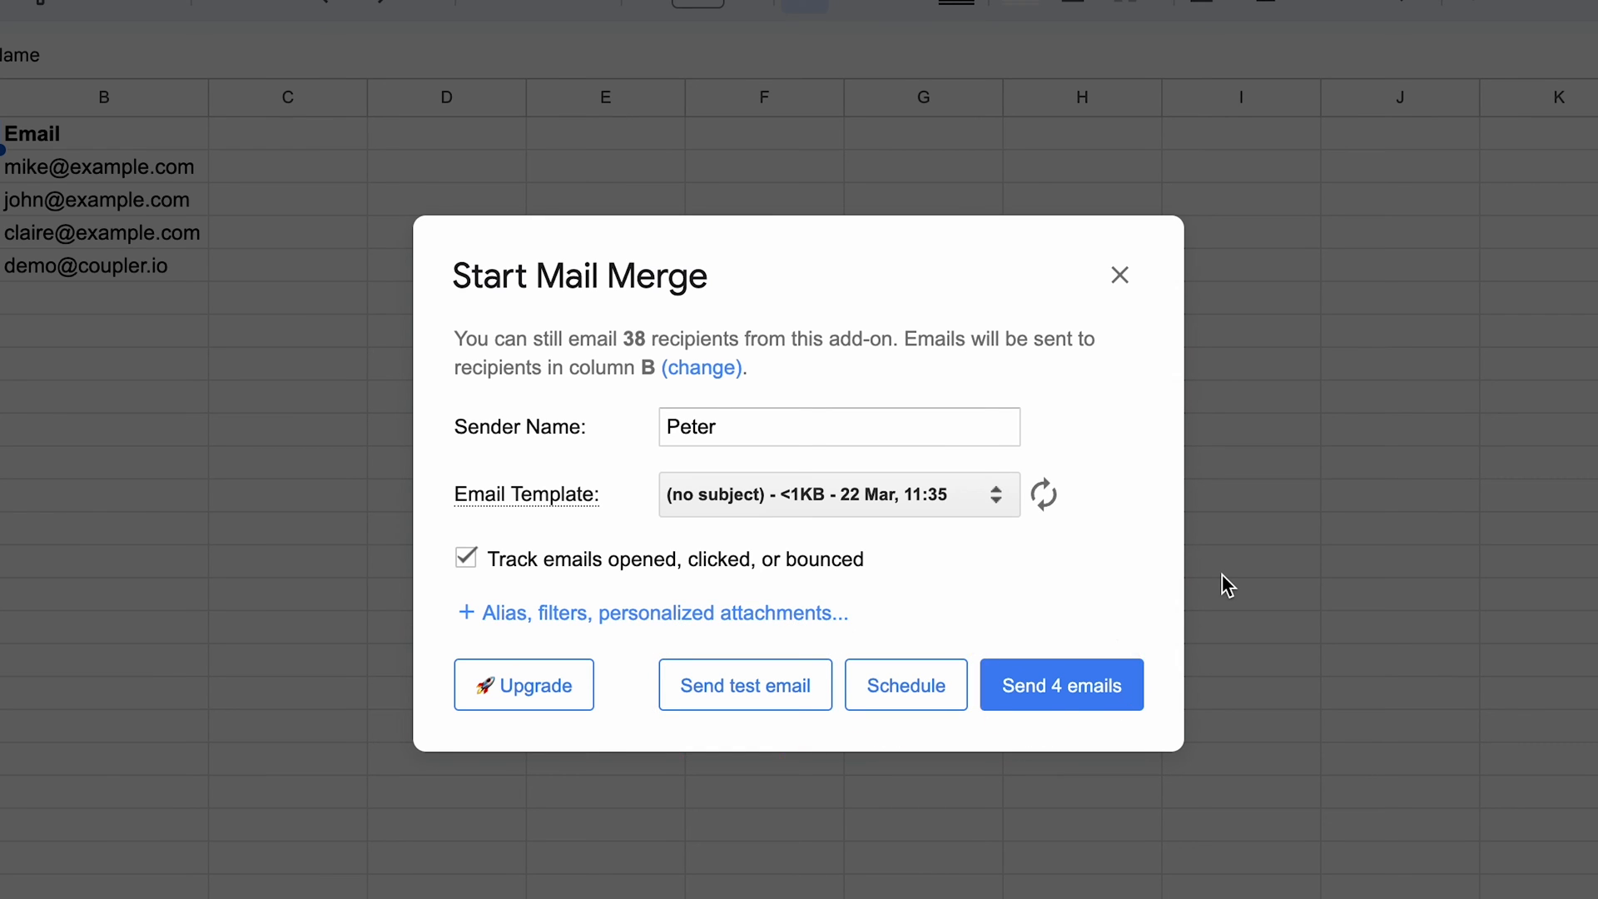
Send the 4 YAMM emails and dismiss the confirmation.
left_click(1056, 708)
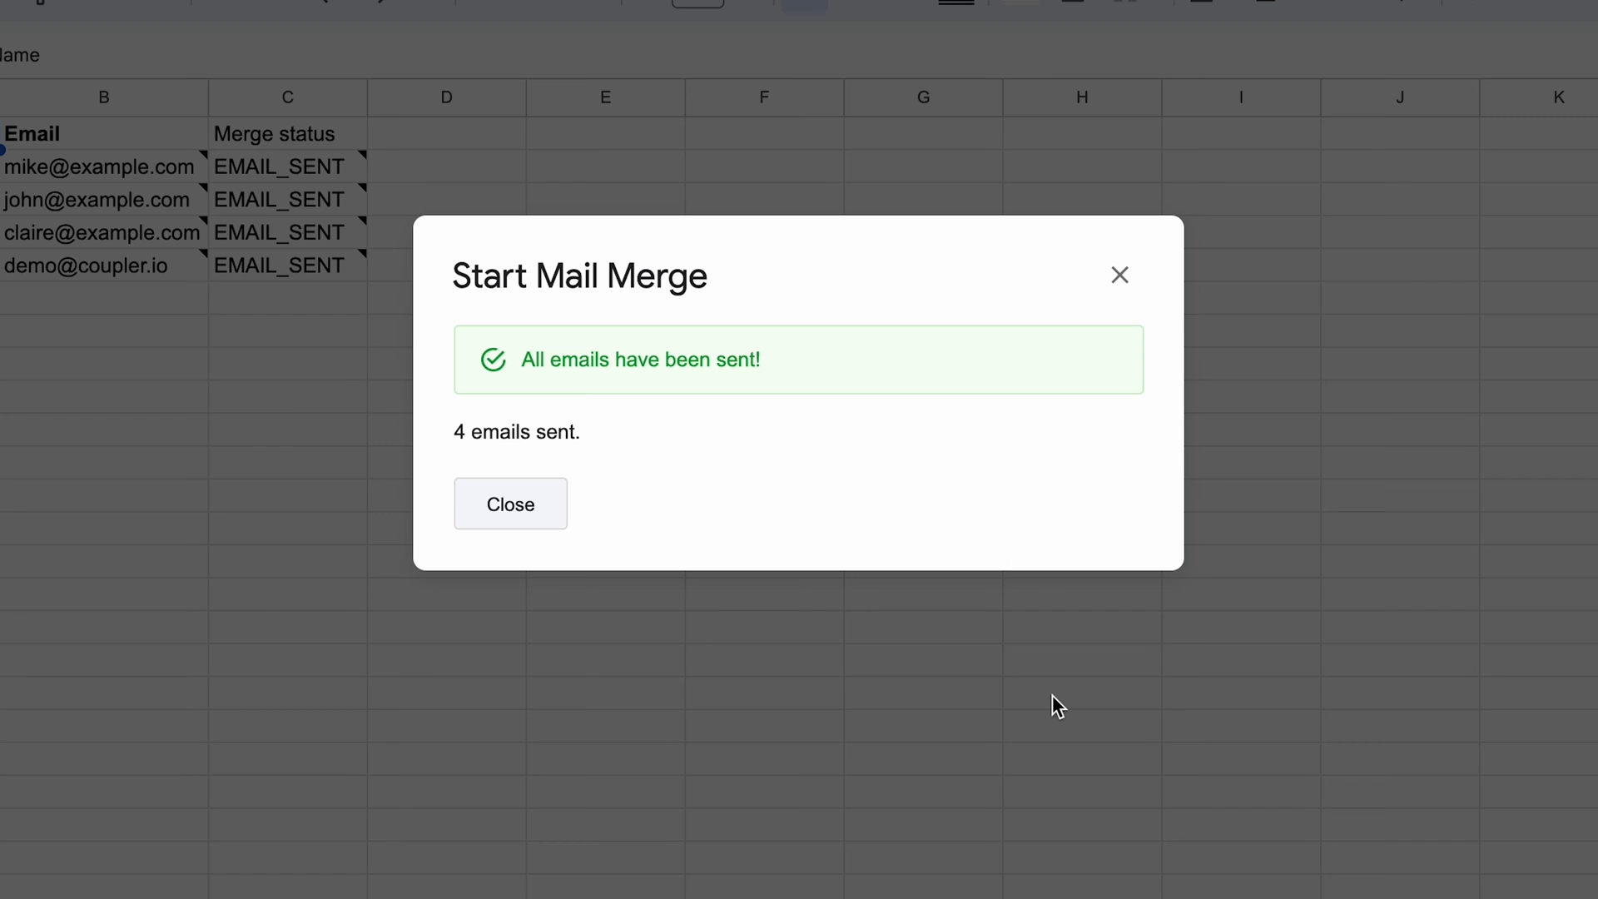
left_click(522, 514)
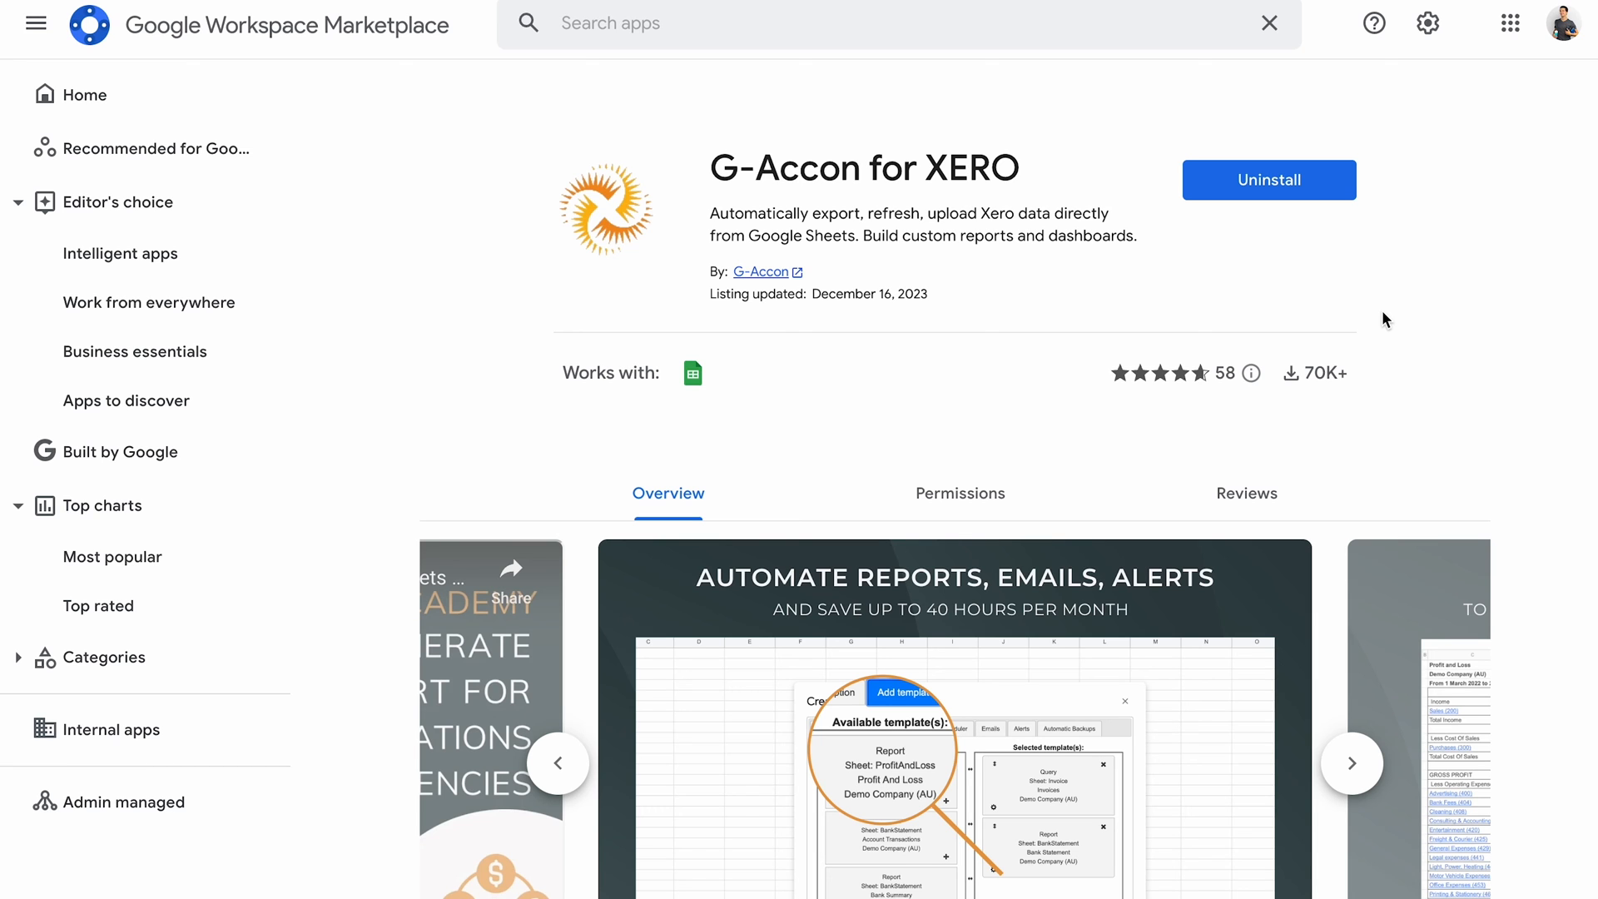
scroll(1382, 311, "down", 2)
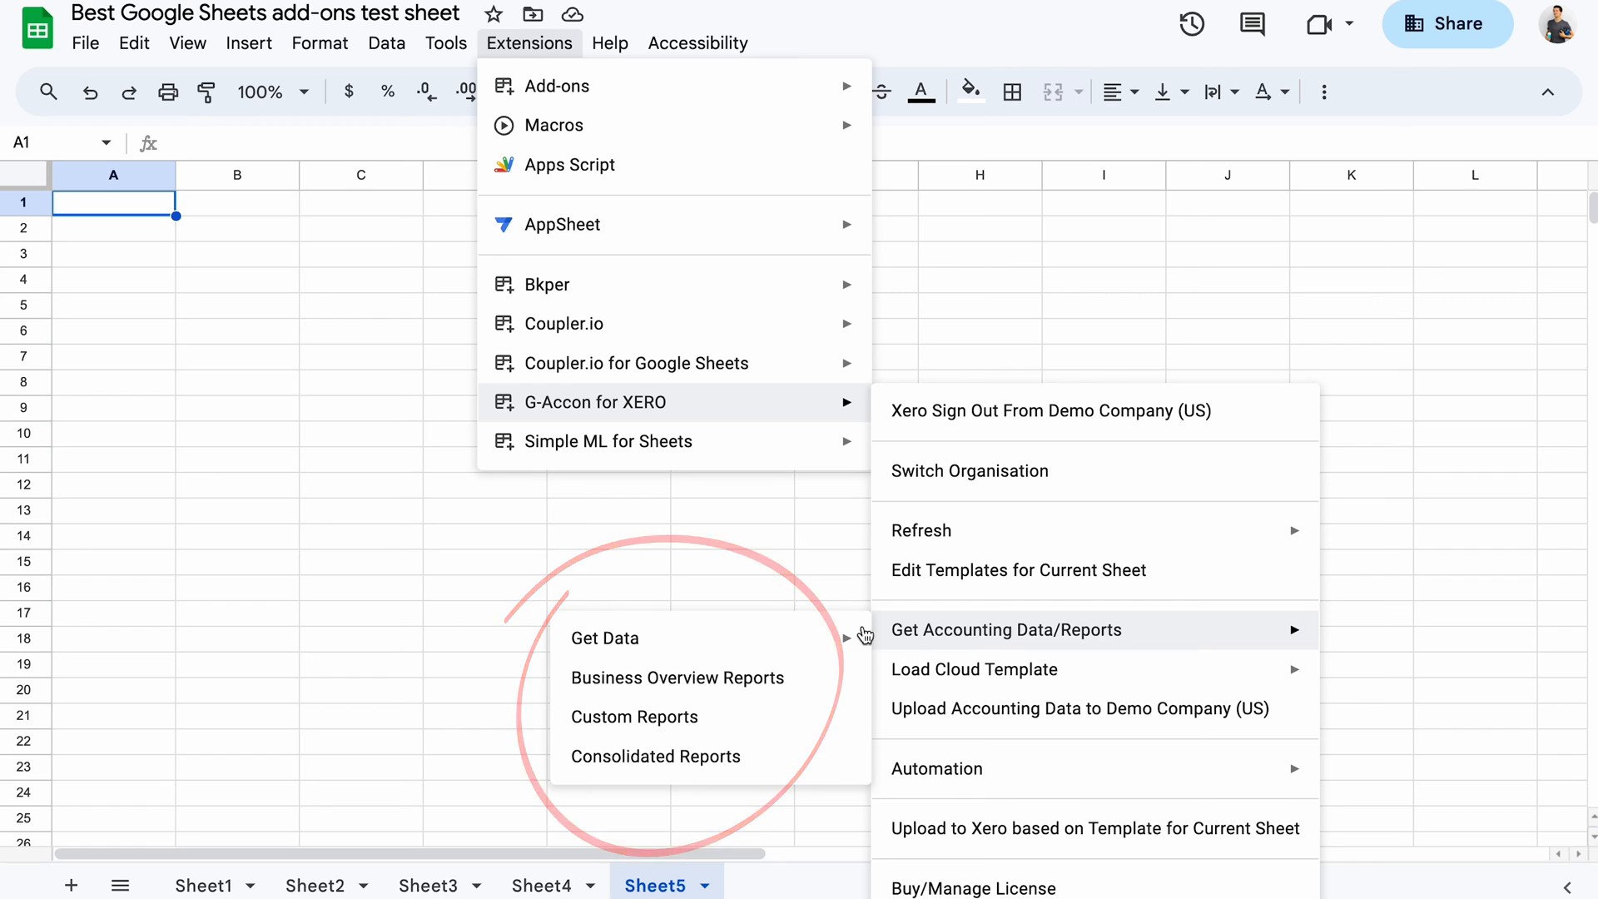
mouse_move(1006, 629)
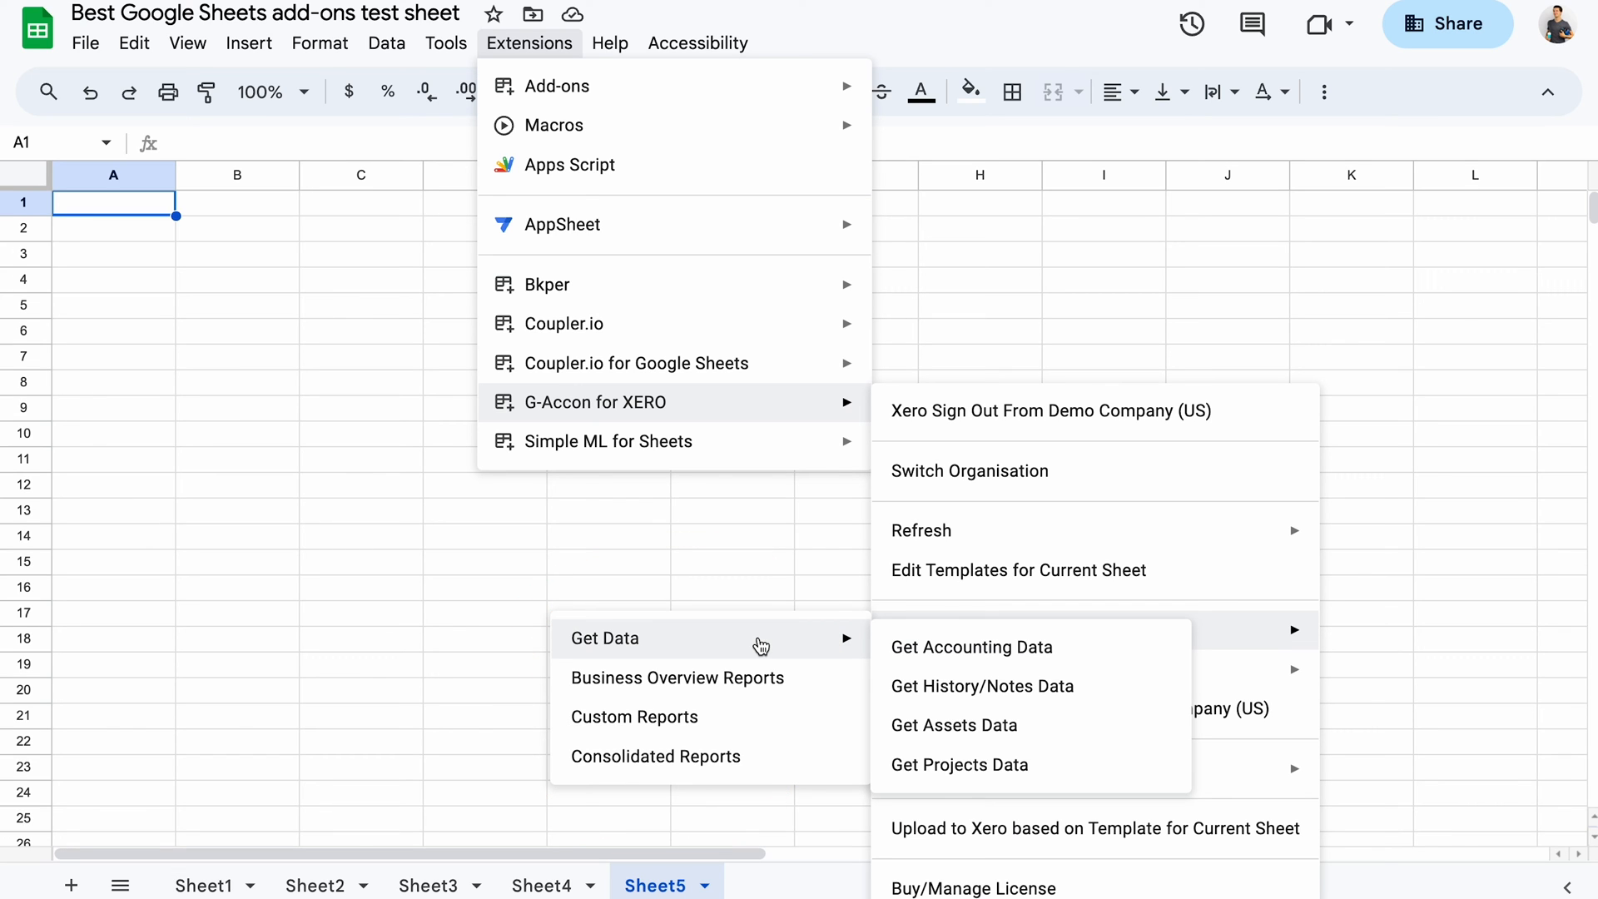
Run a Xero Balance Sheet business overview report with balance date End of This Quarter.
left_click(745, 681)
left_click(1156, 202)
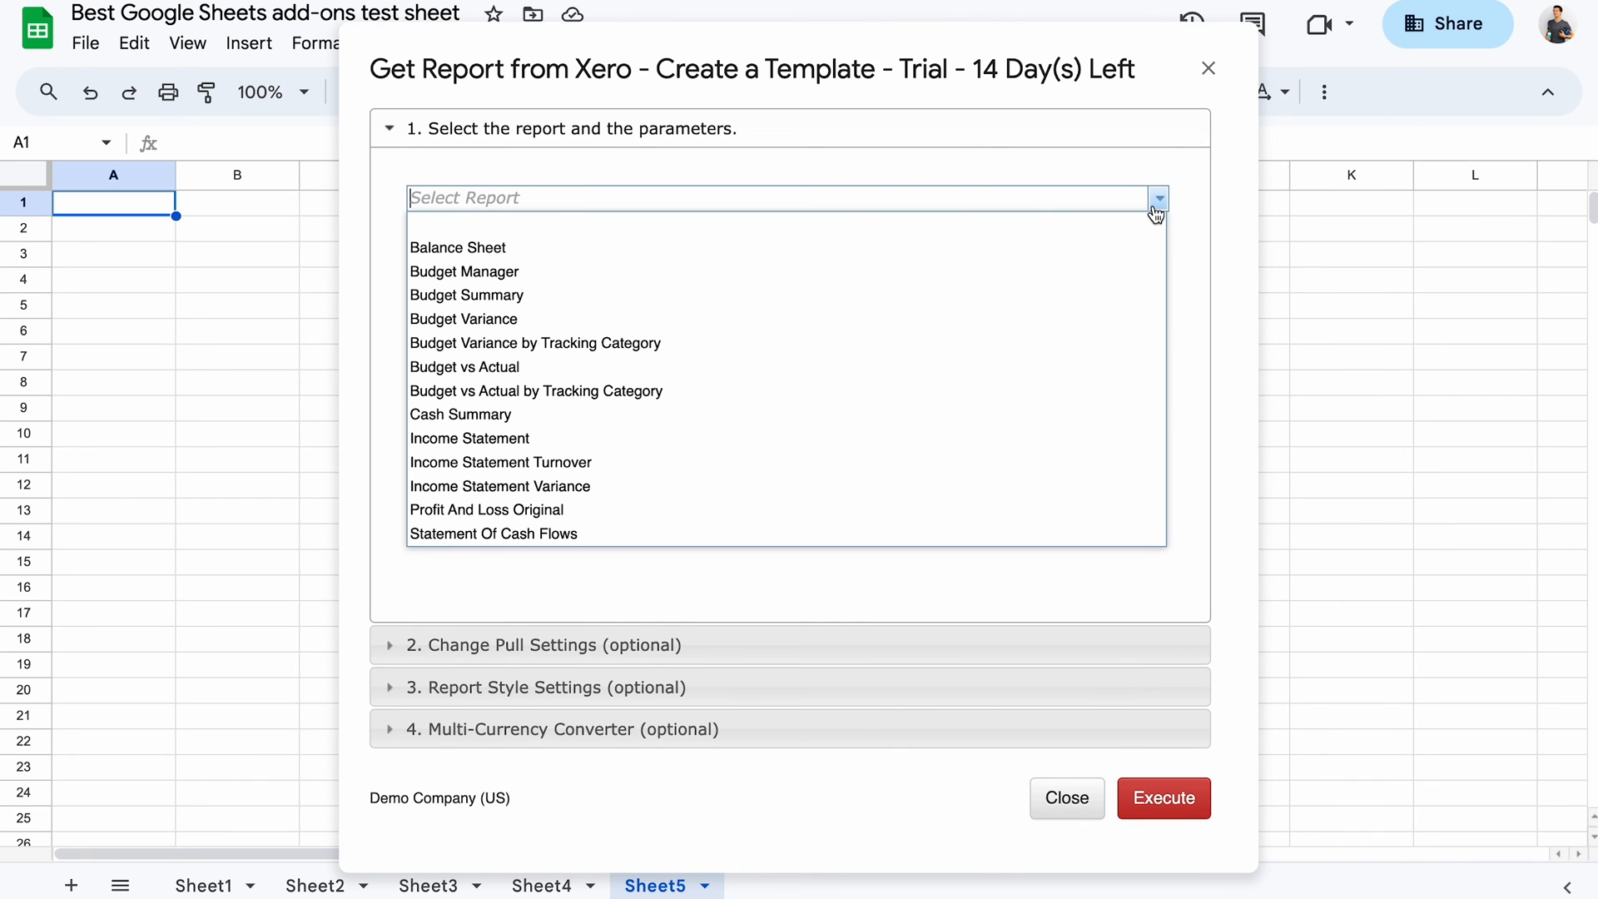
left_click(843, 253)
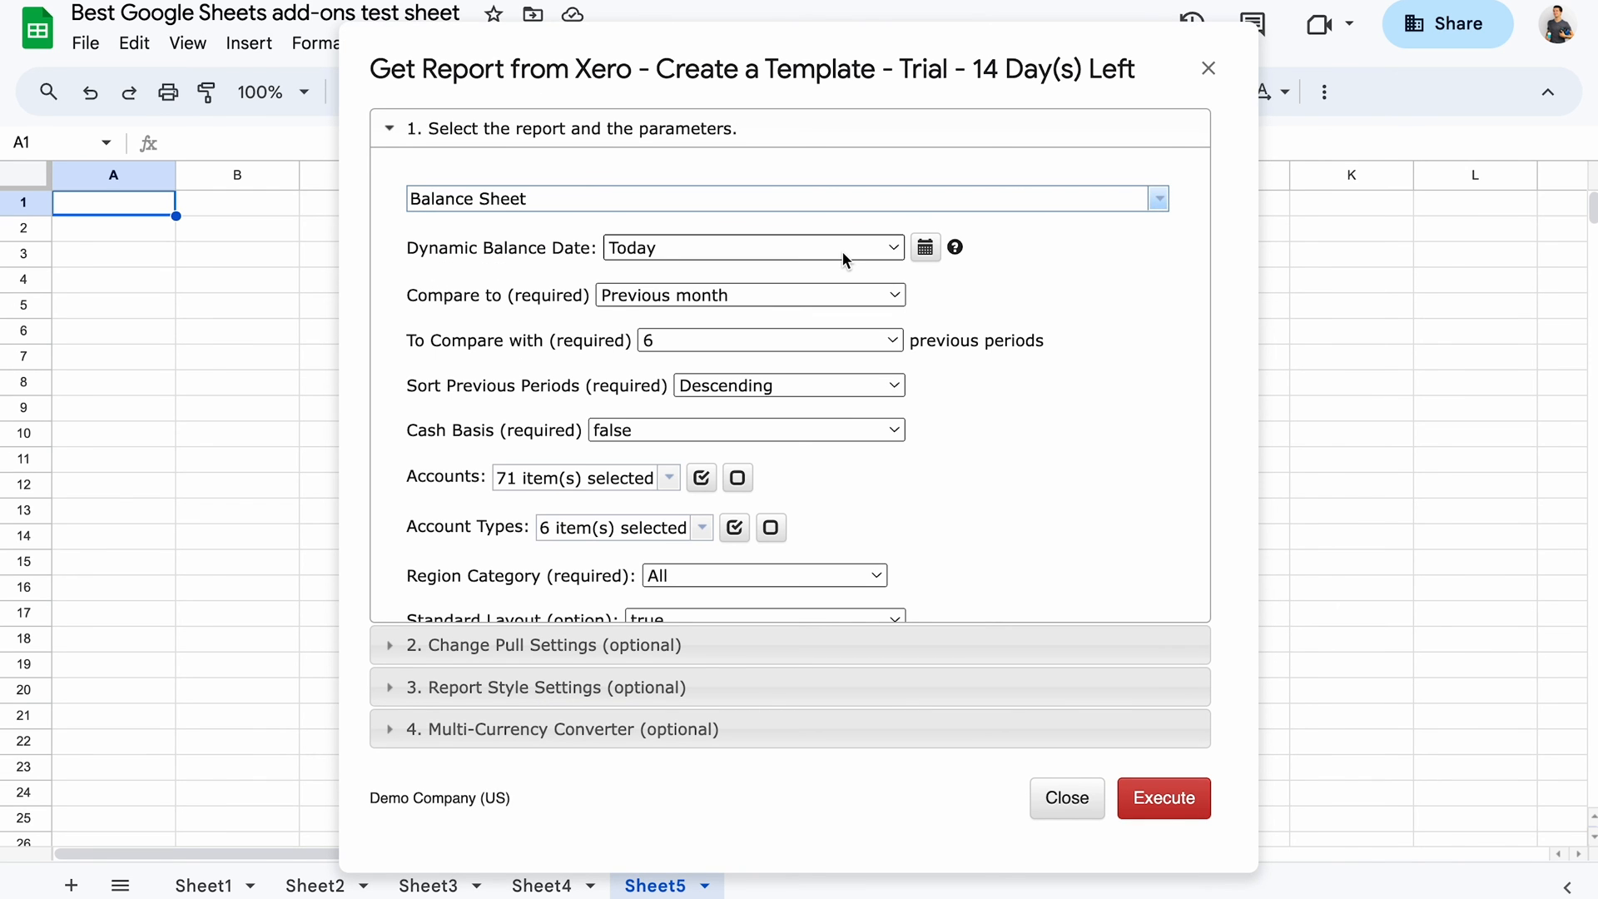
left_click(842, 257)
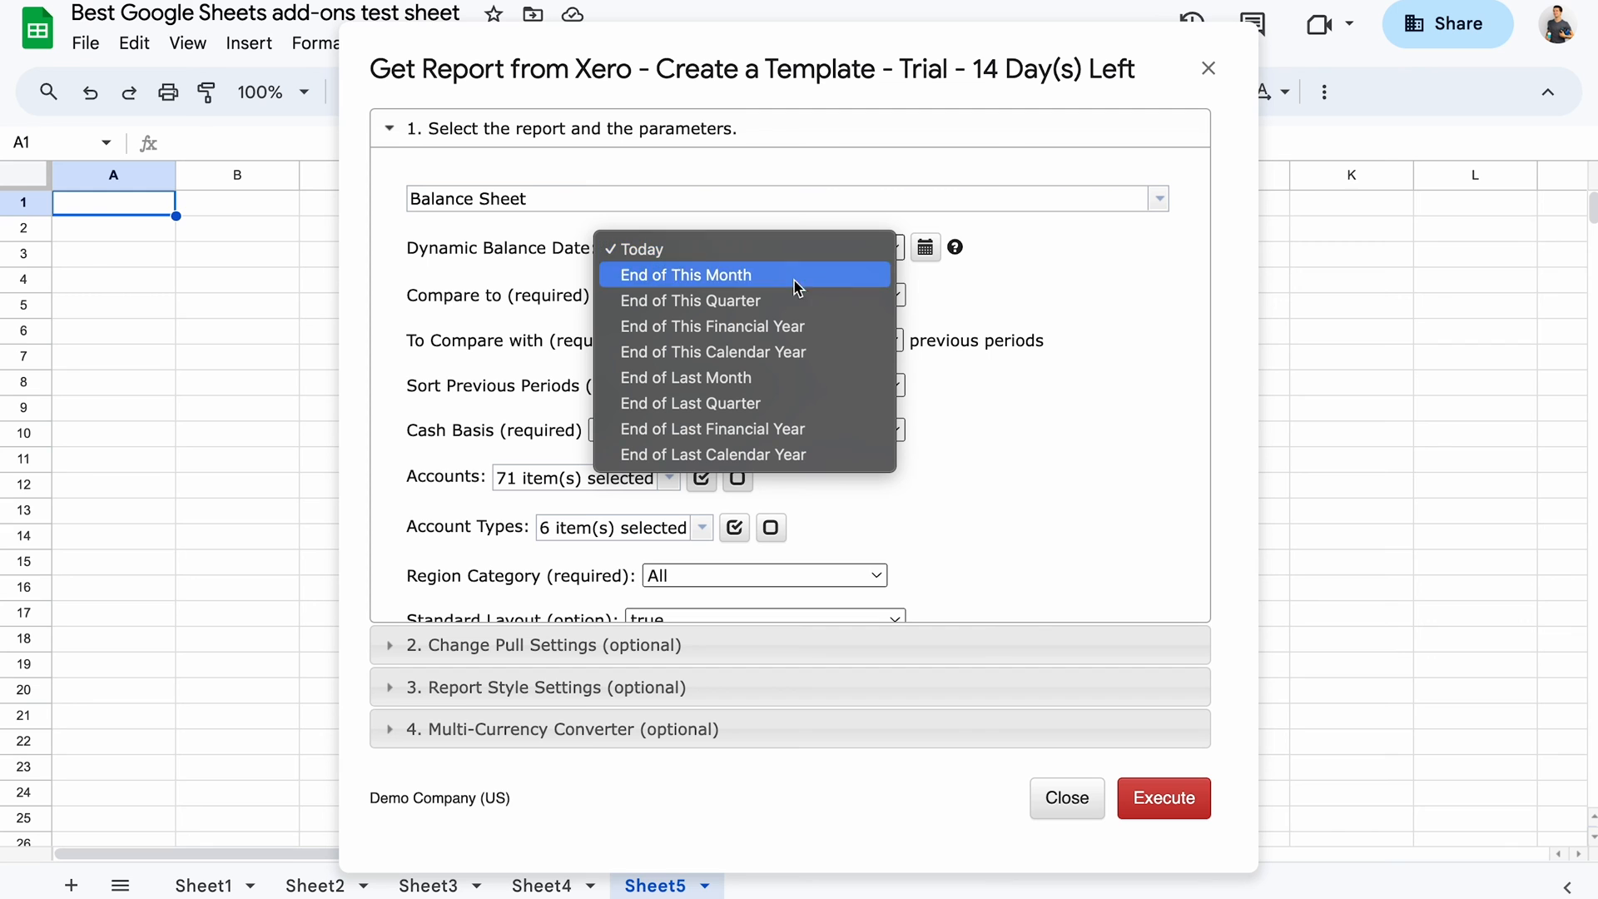
left_click(783, 301)
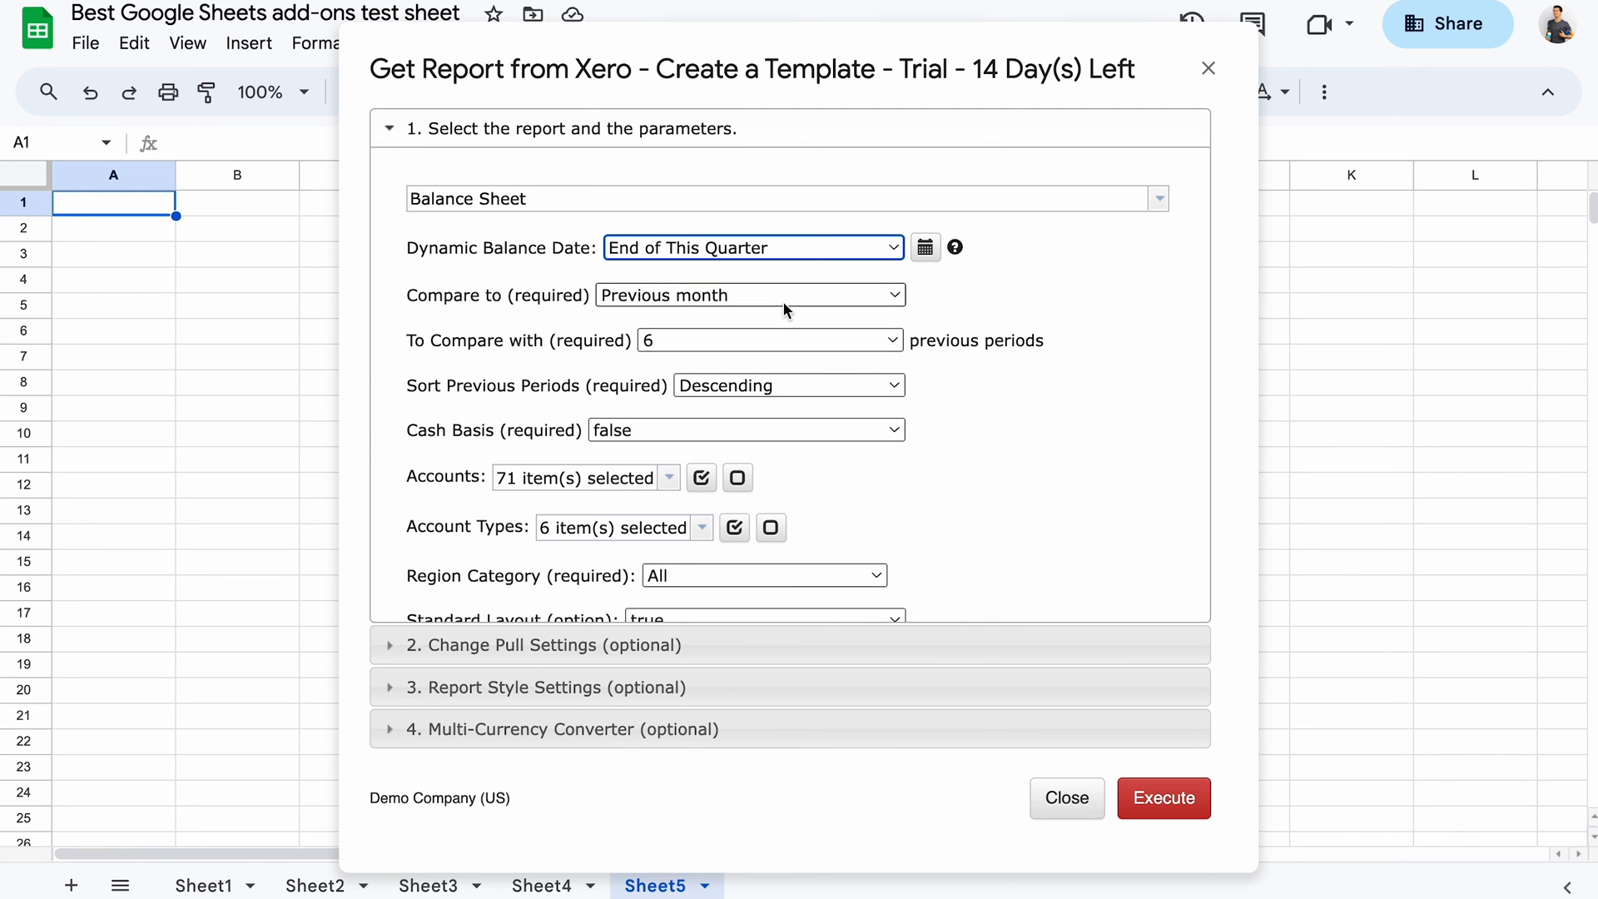
left_click(1149, 789)
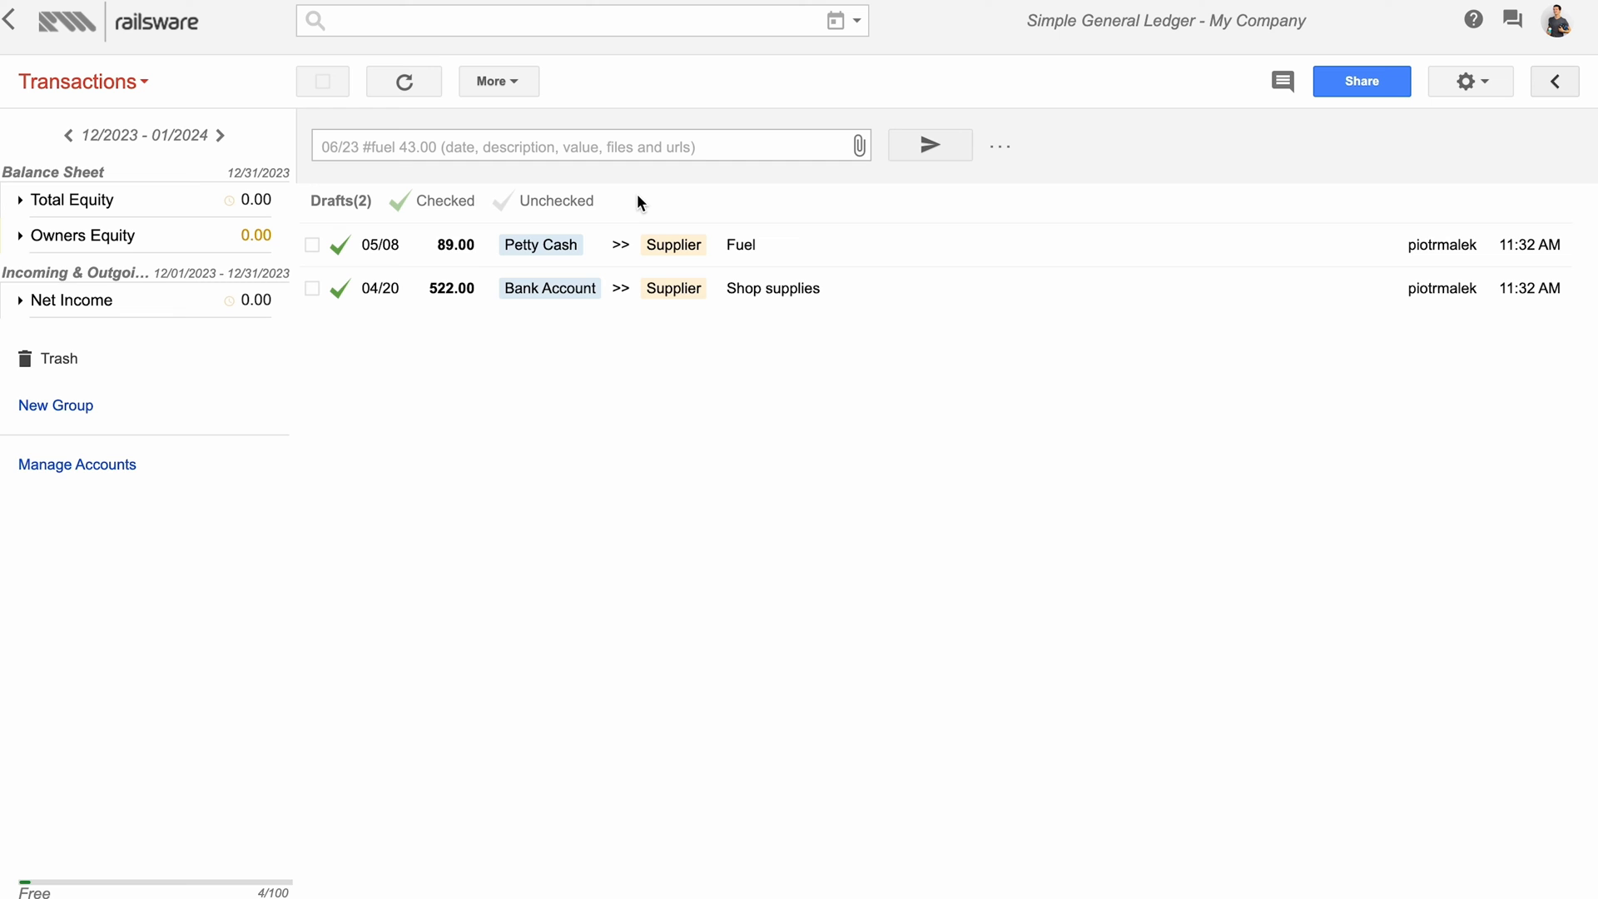
type("04/")
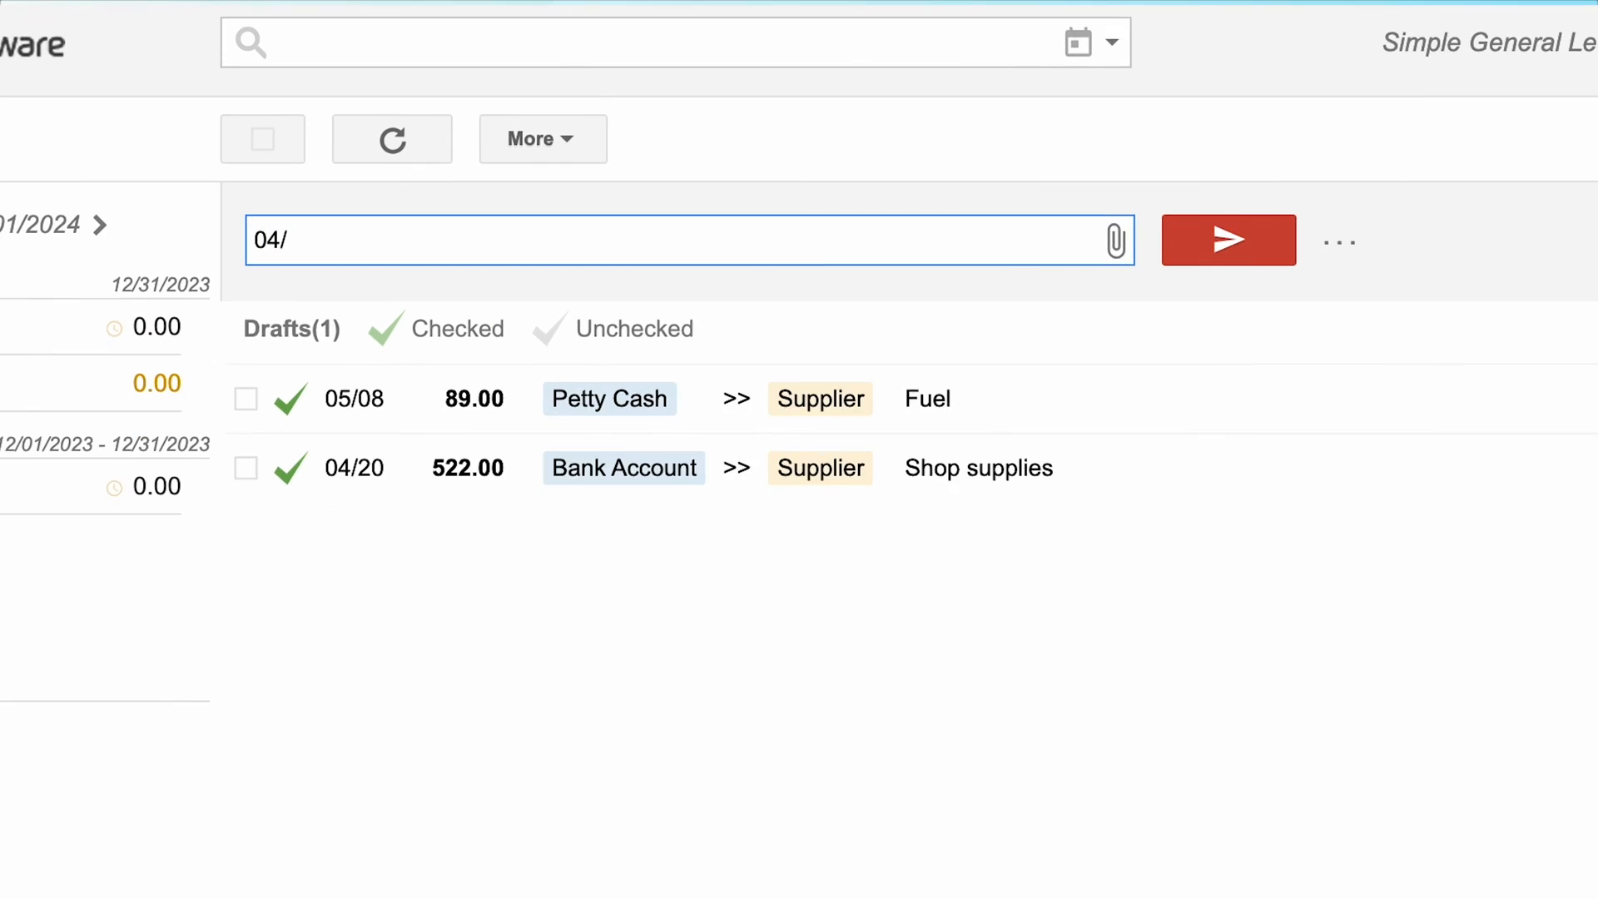
type("13")
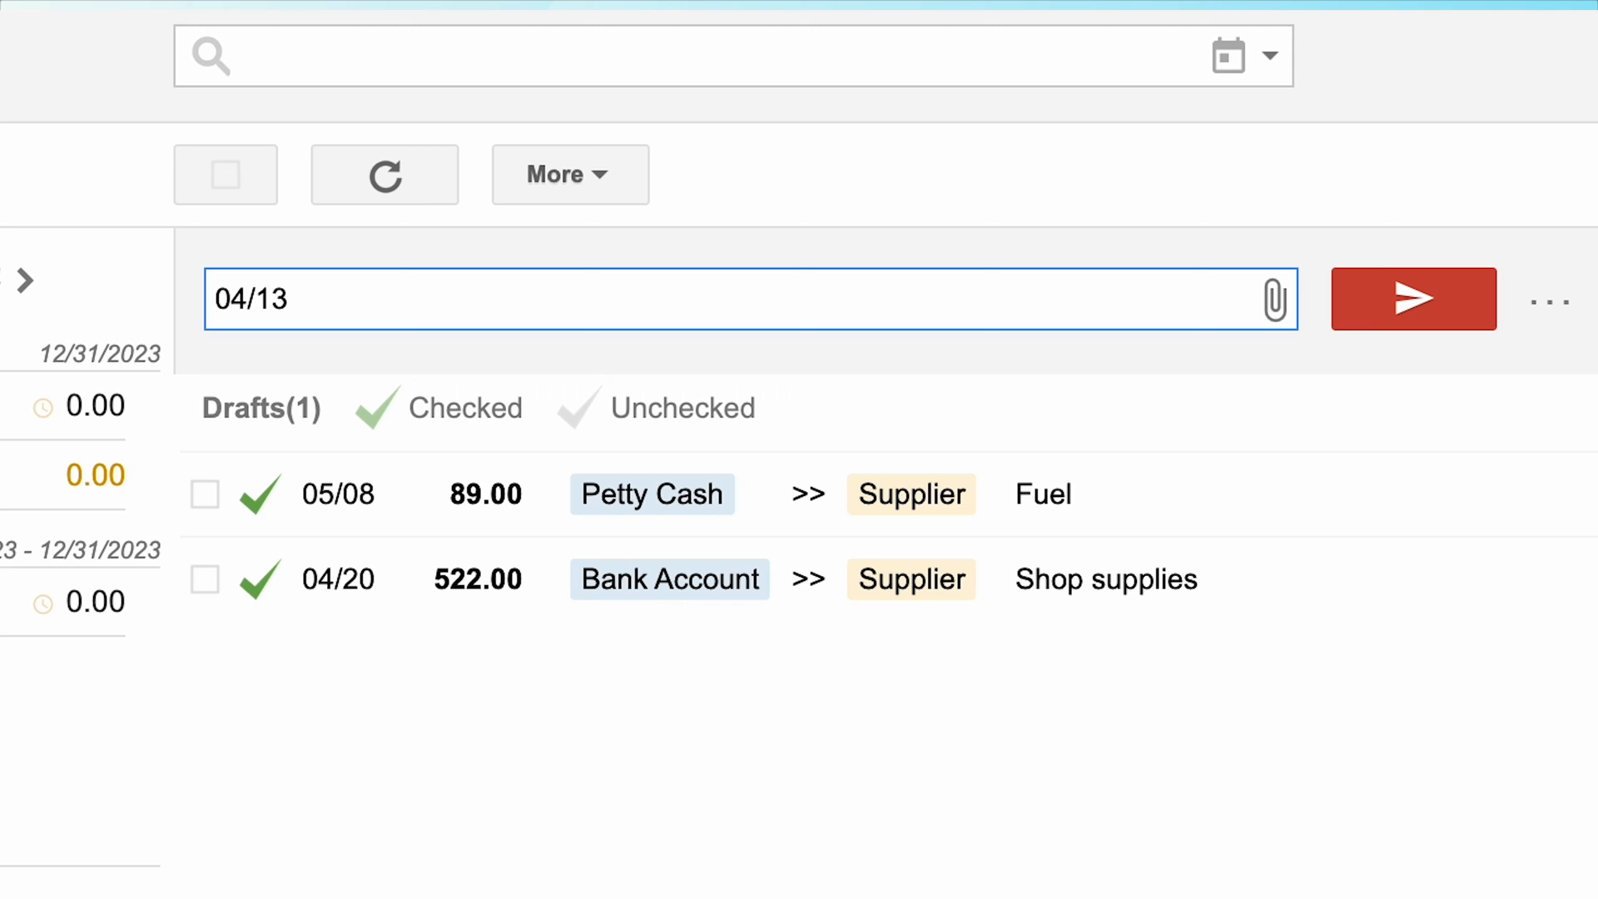
type(" pay")
type("ment for products")
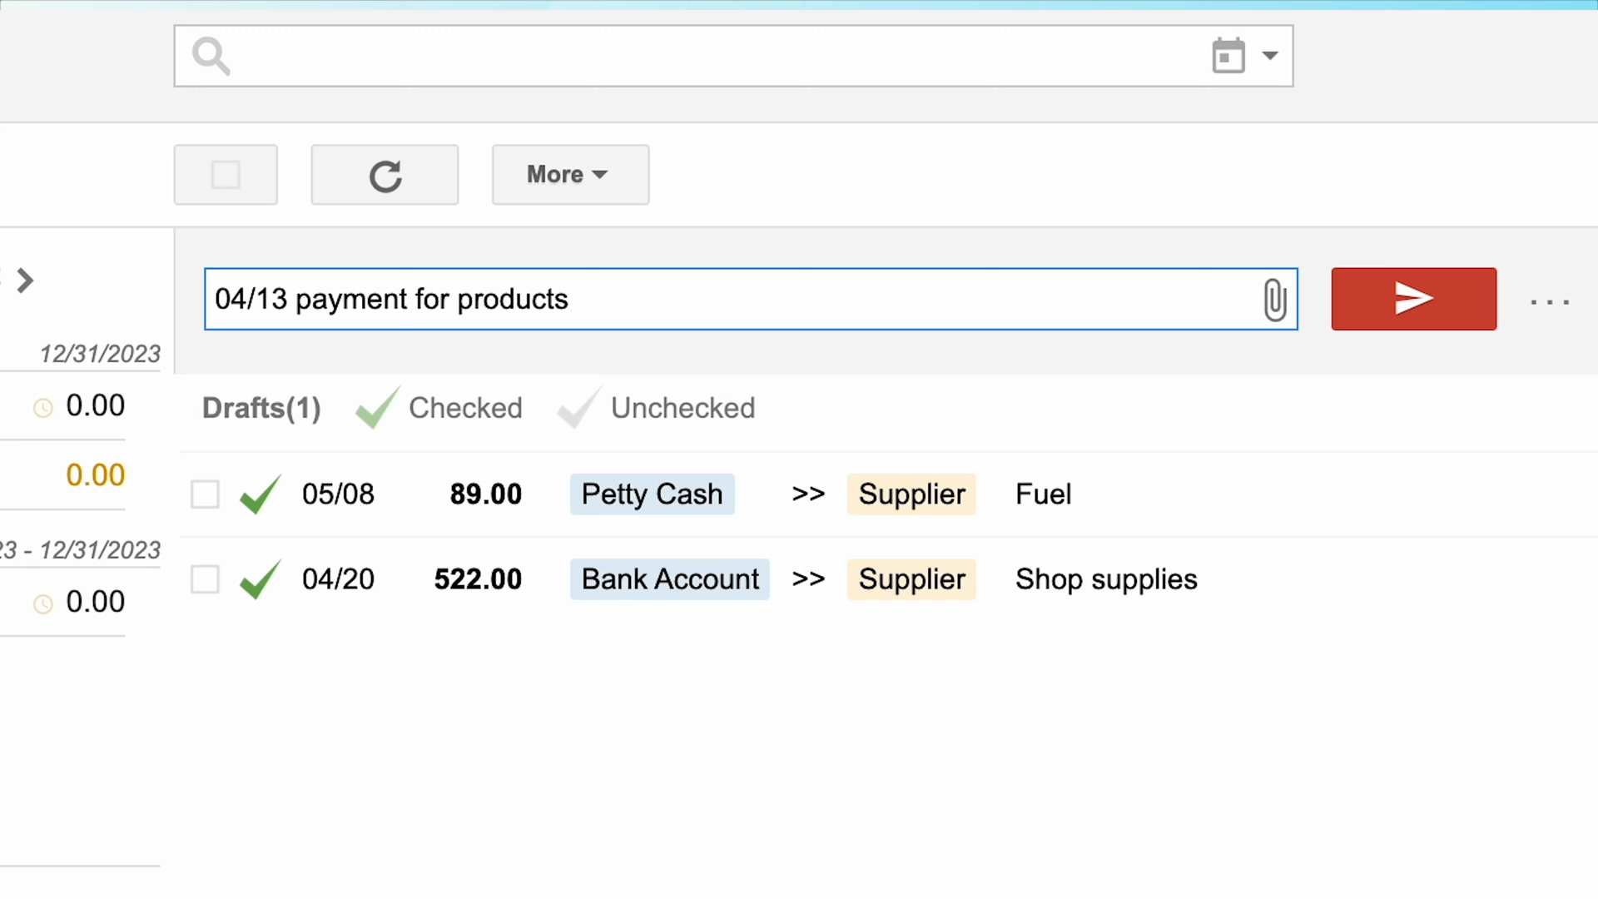
type(" $150 Cu")
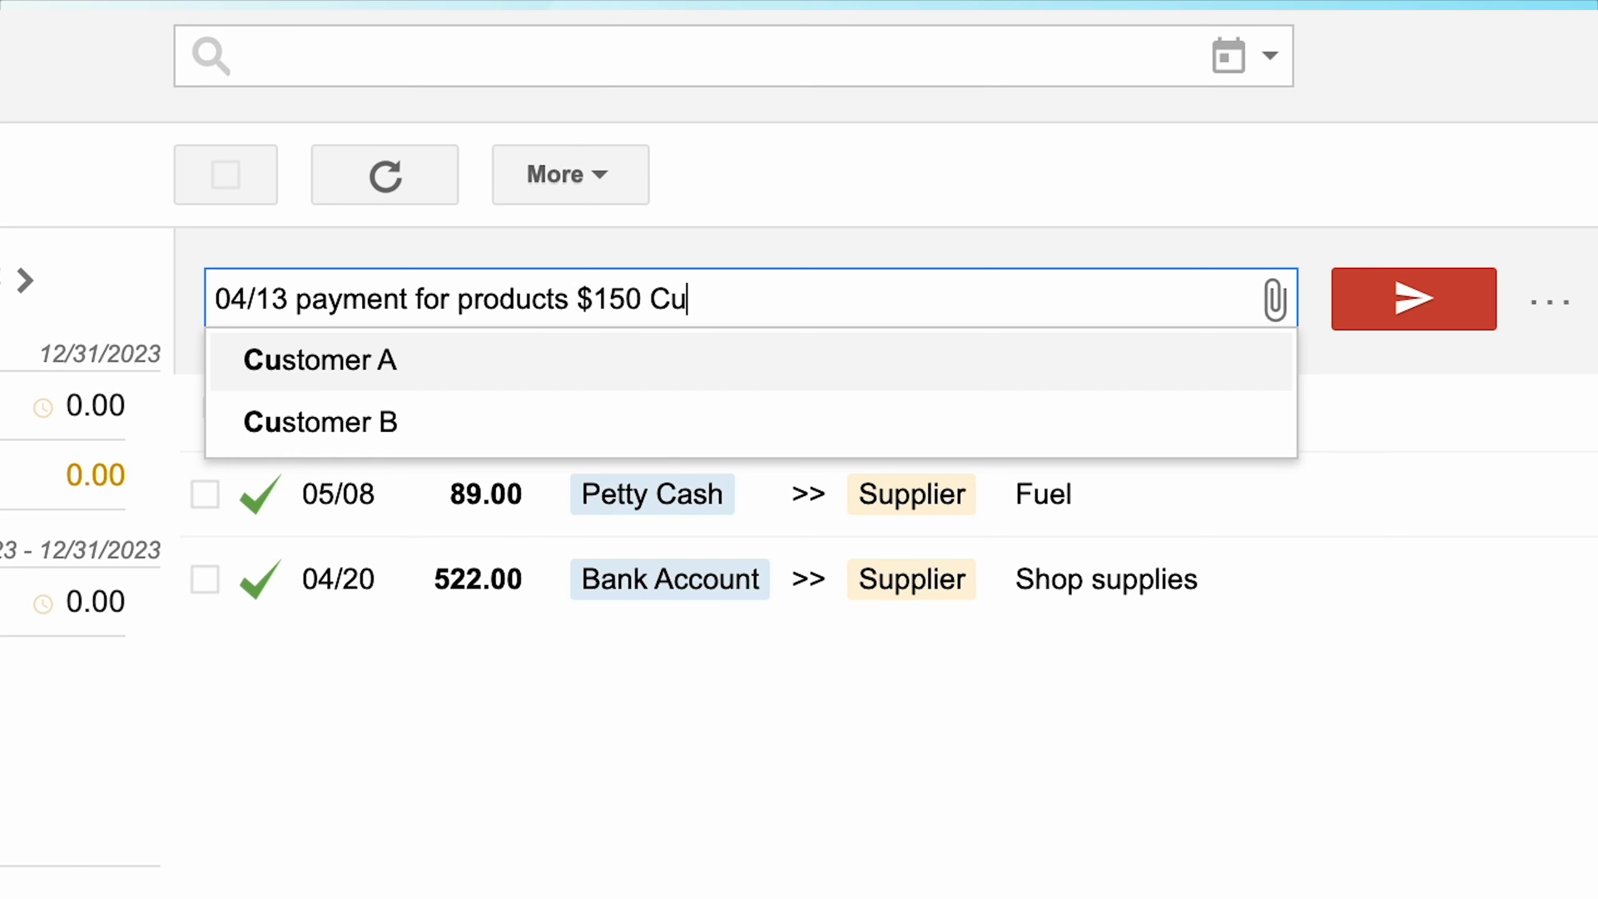
type("s")
Submit the 04/13 150.00 transaction from Customer A to Bank Account and mark it checked.
left_click(668, 349)
type("Bank")
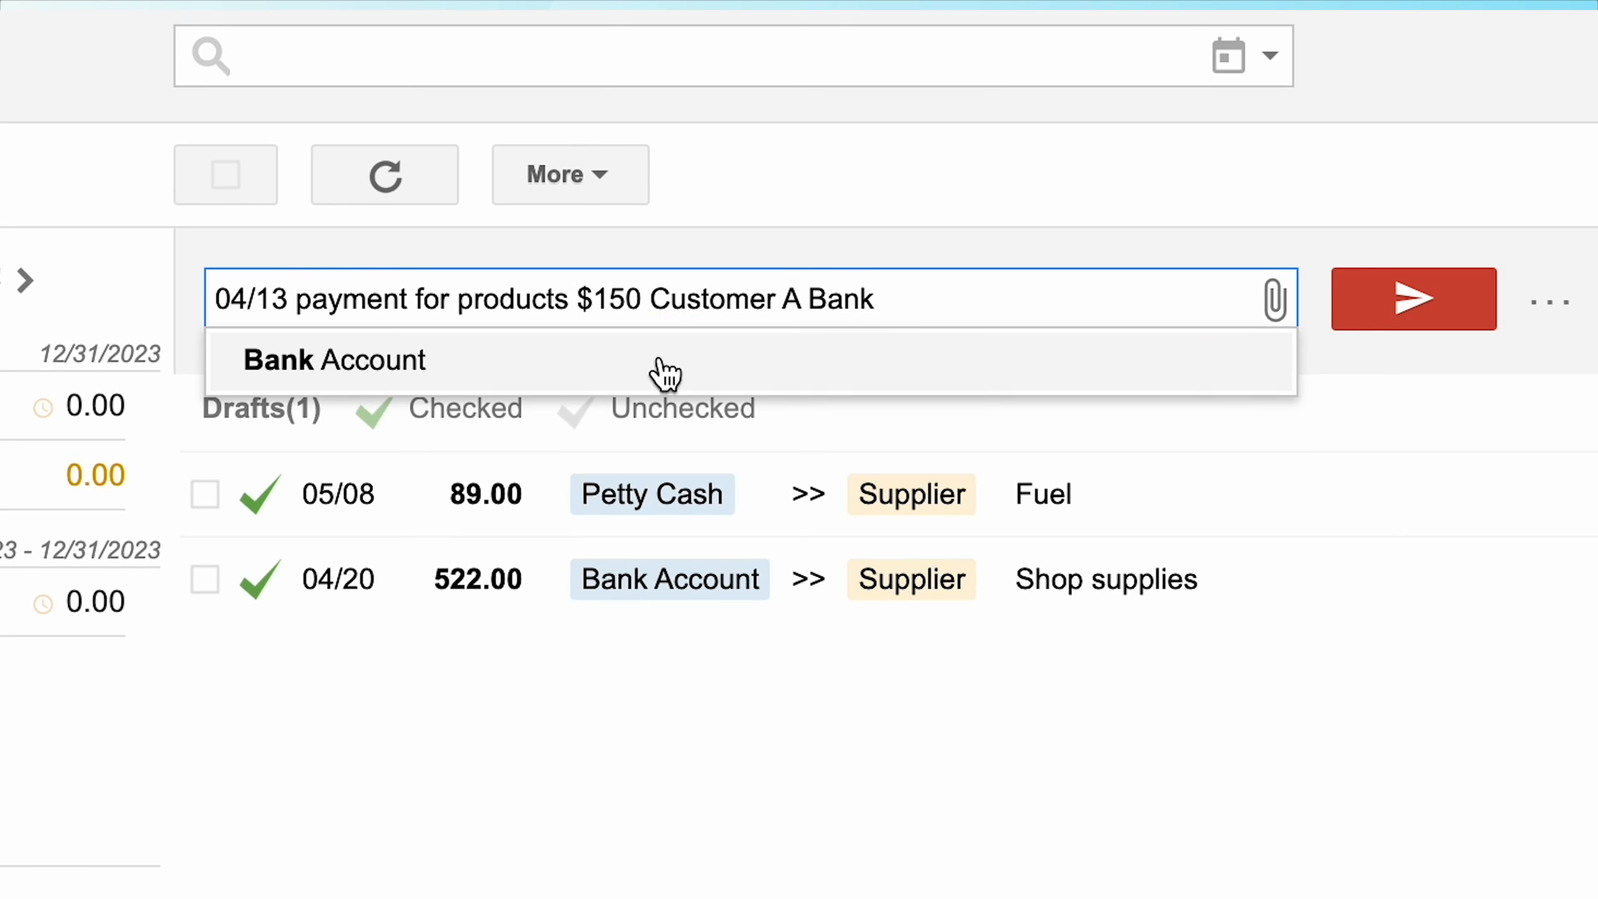
left_click(655, 359)
left_click(1443, 328)
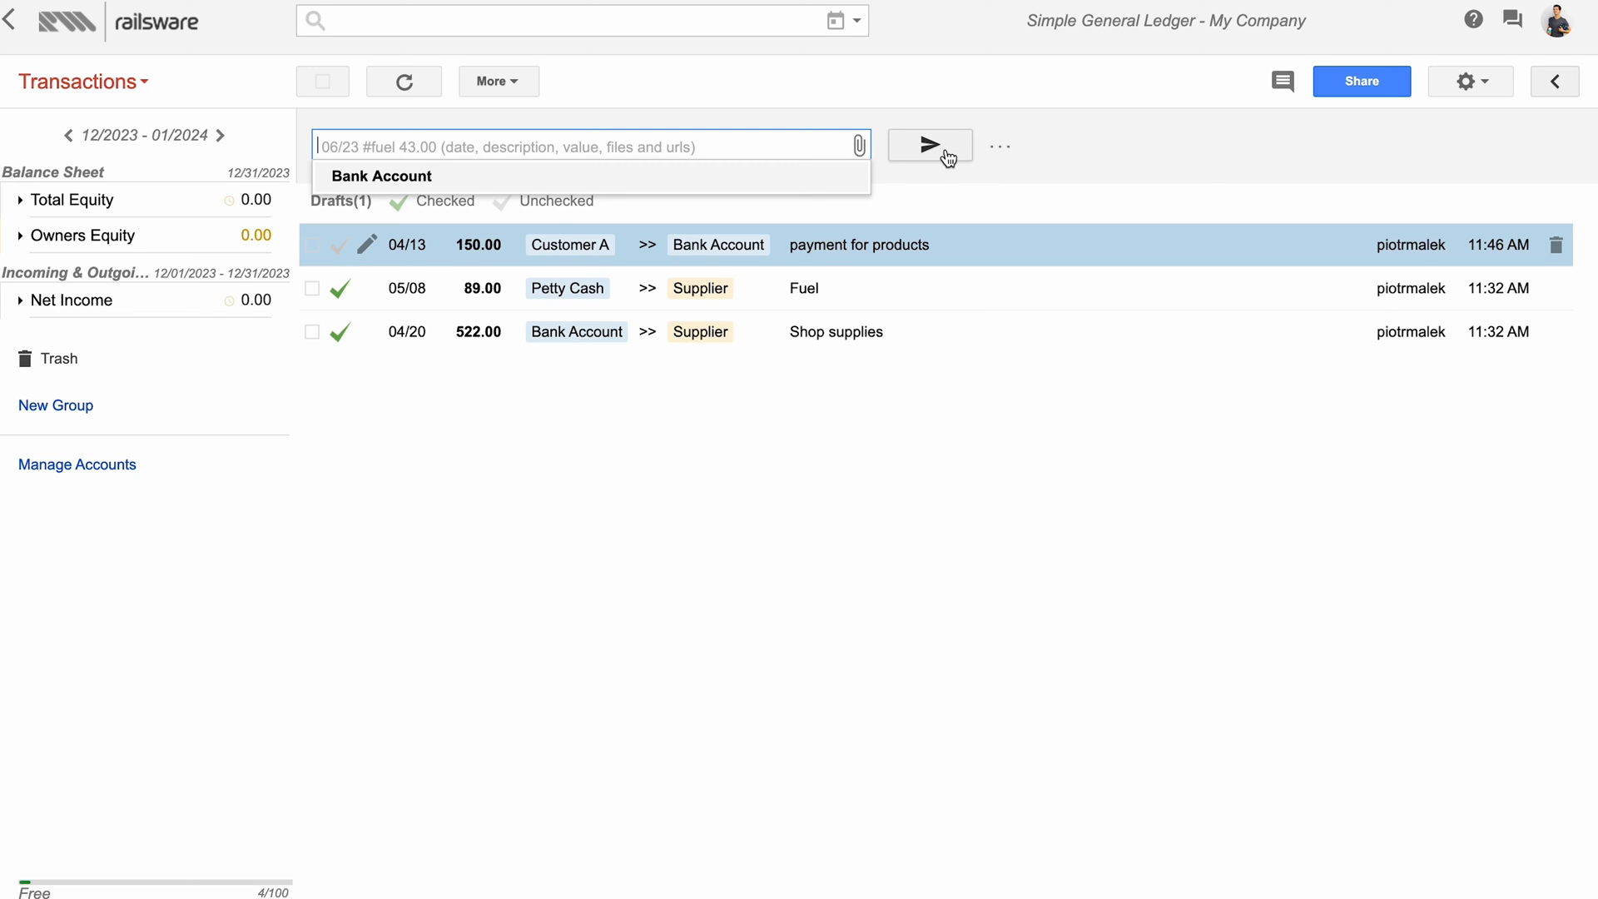
left_click(344, 248)
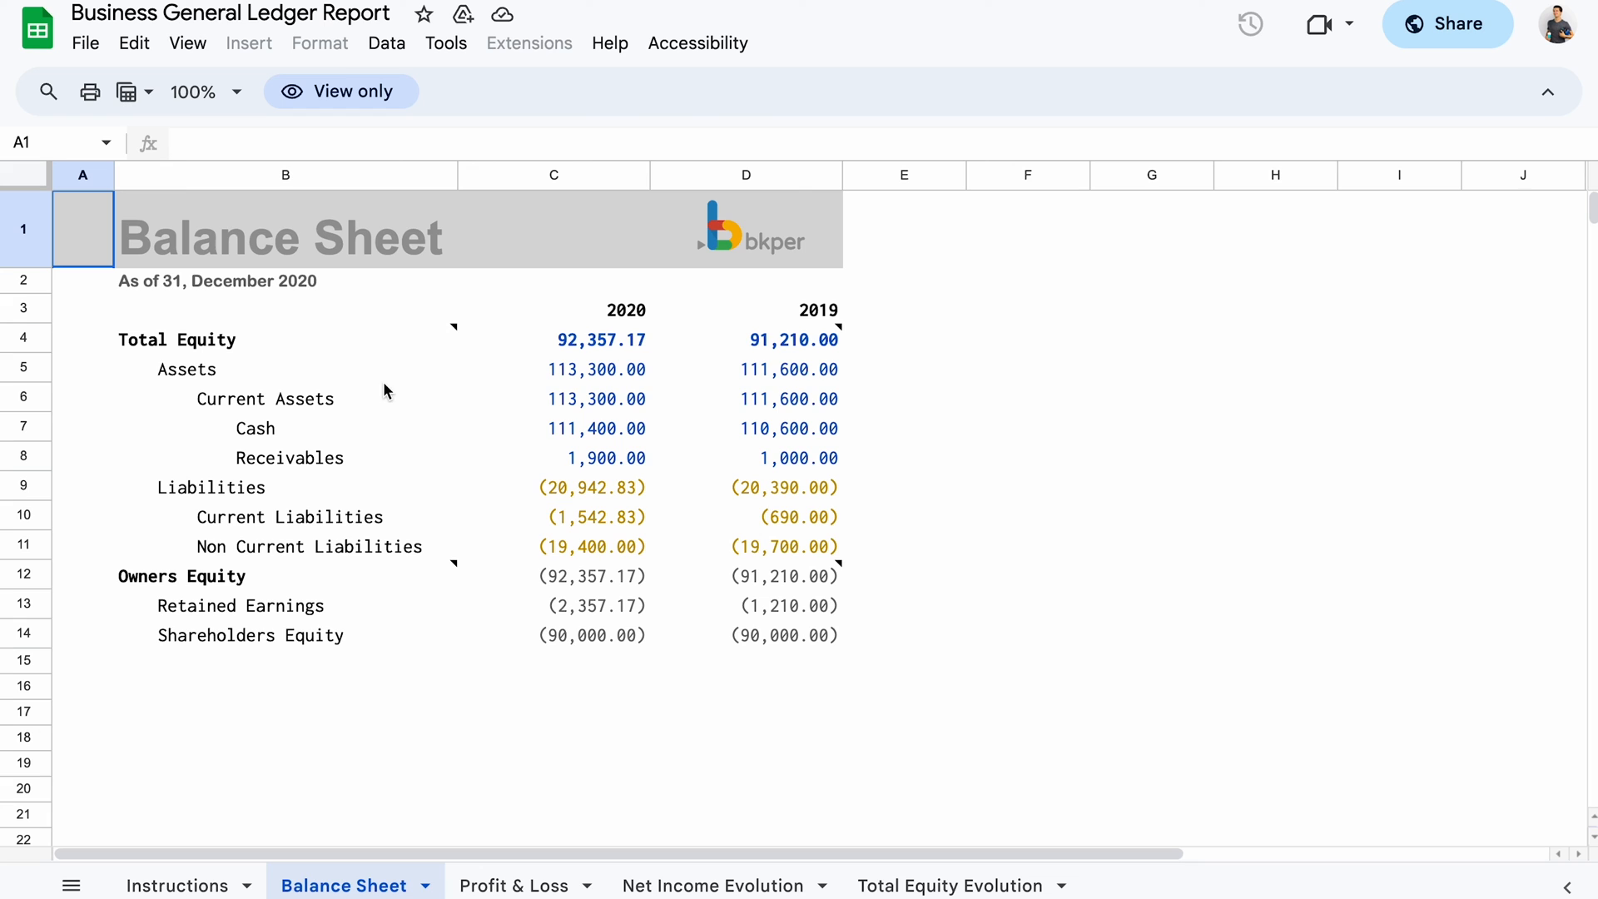
Browse the Profit & Loss and Net Income Evolution sheets, ending on Total Equity Evolution.
left_click(499, 885)
left_click(680, 885)
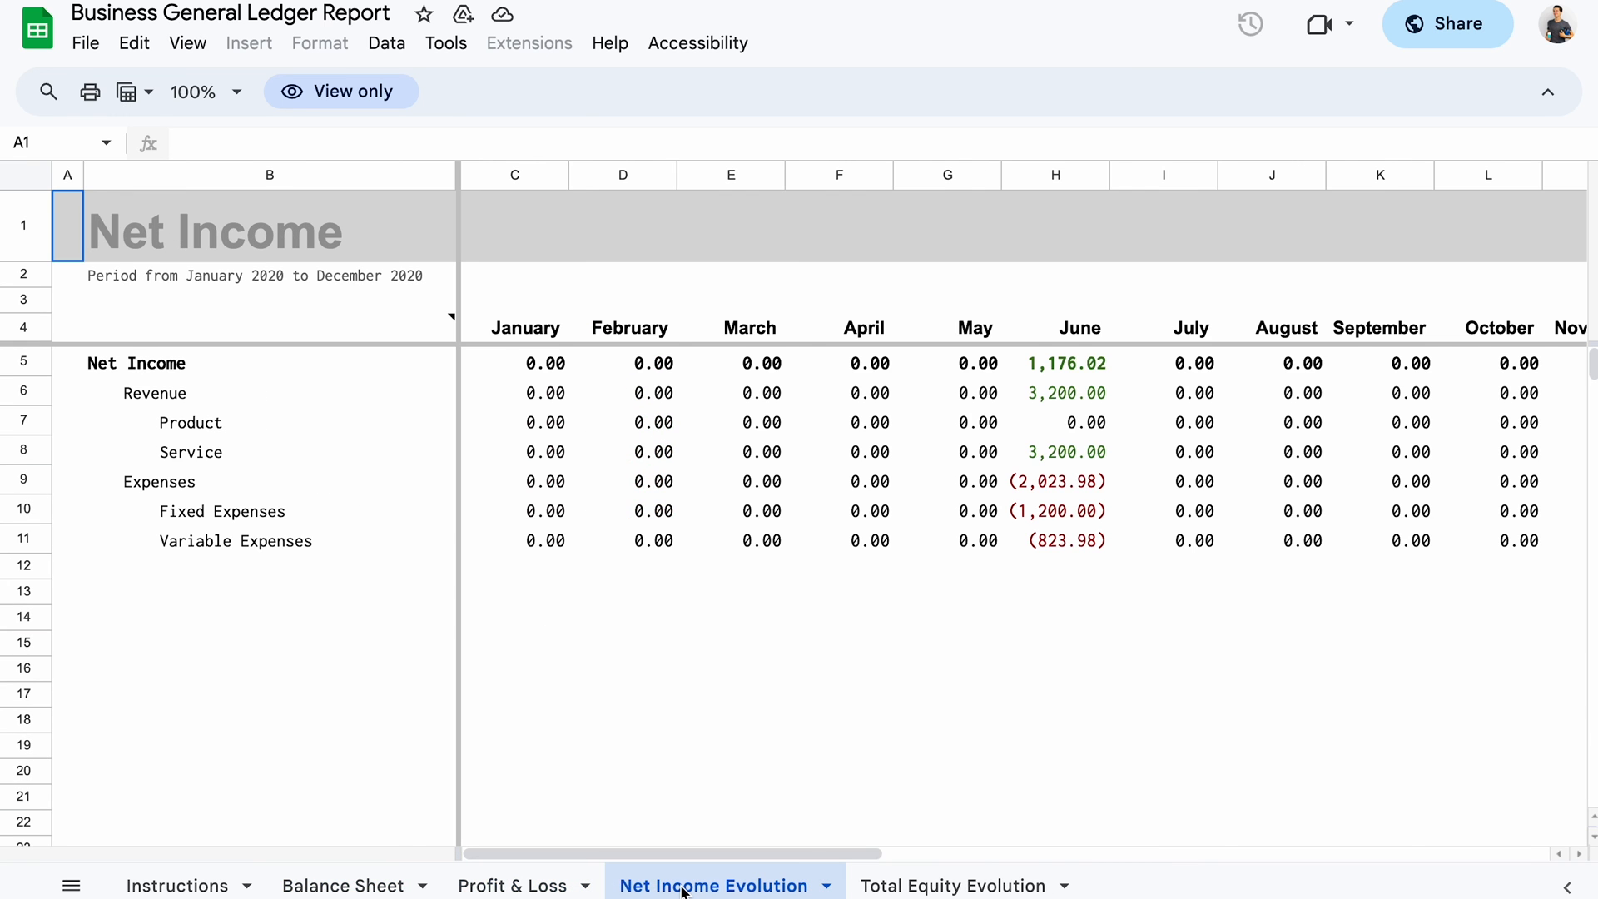
left_click(887, 886)
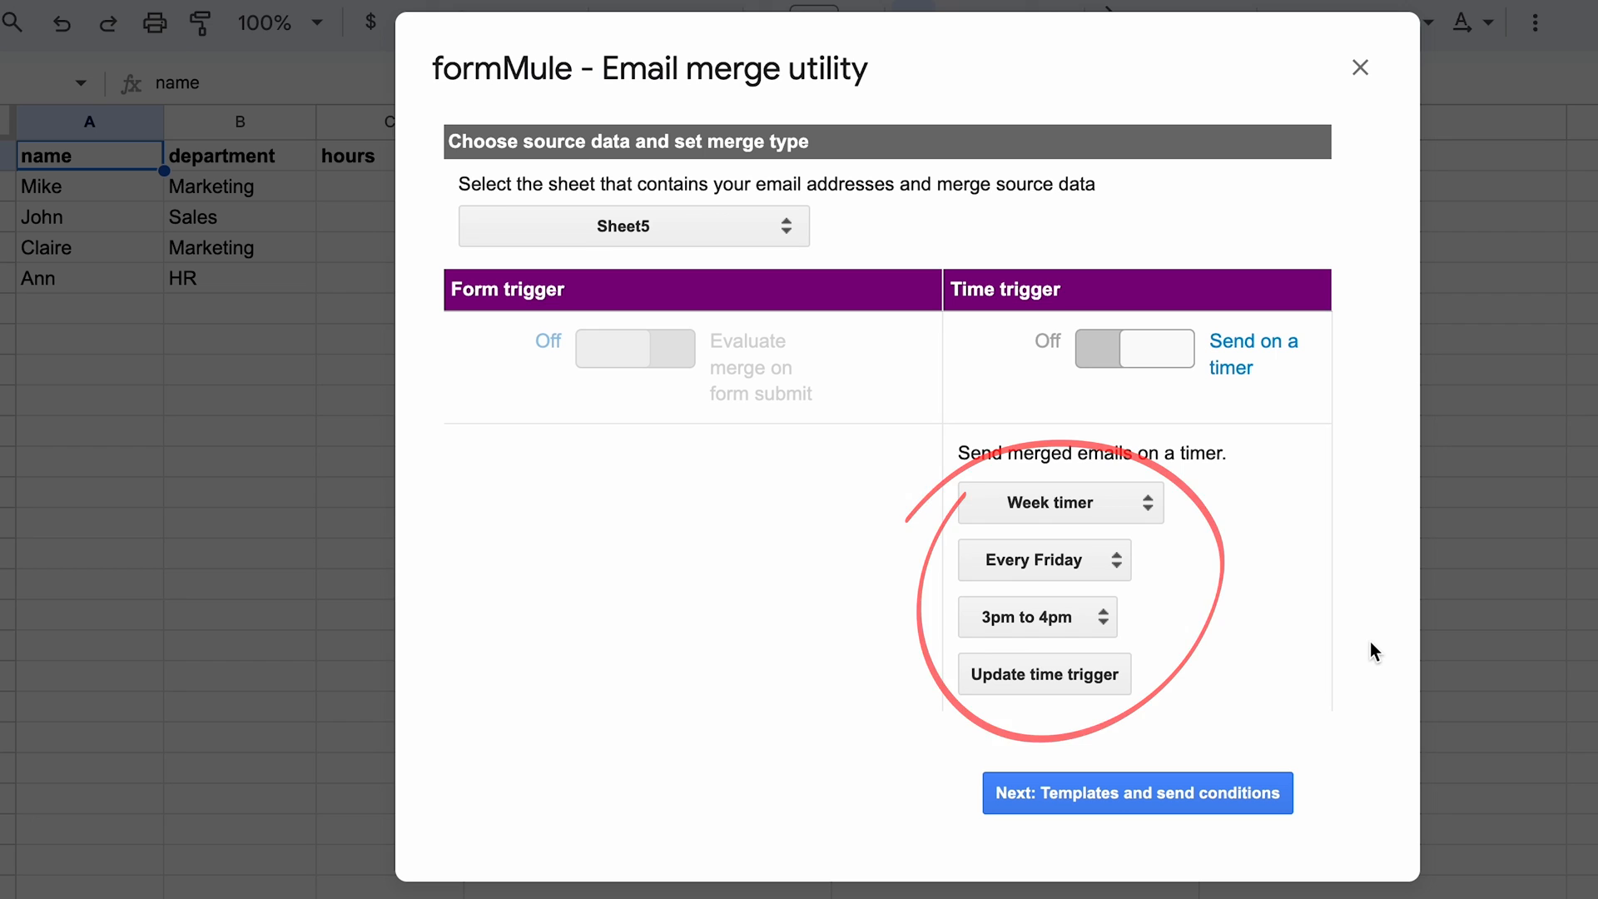
Set Template 1's send condition to department = Marketing and save the template settings.
left_click(1221, 790)
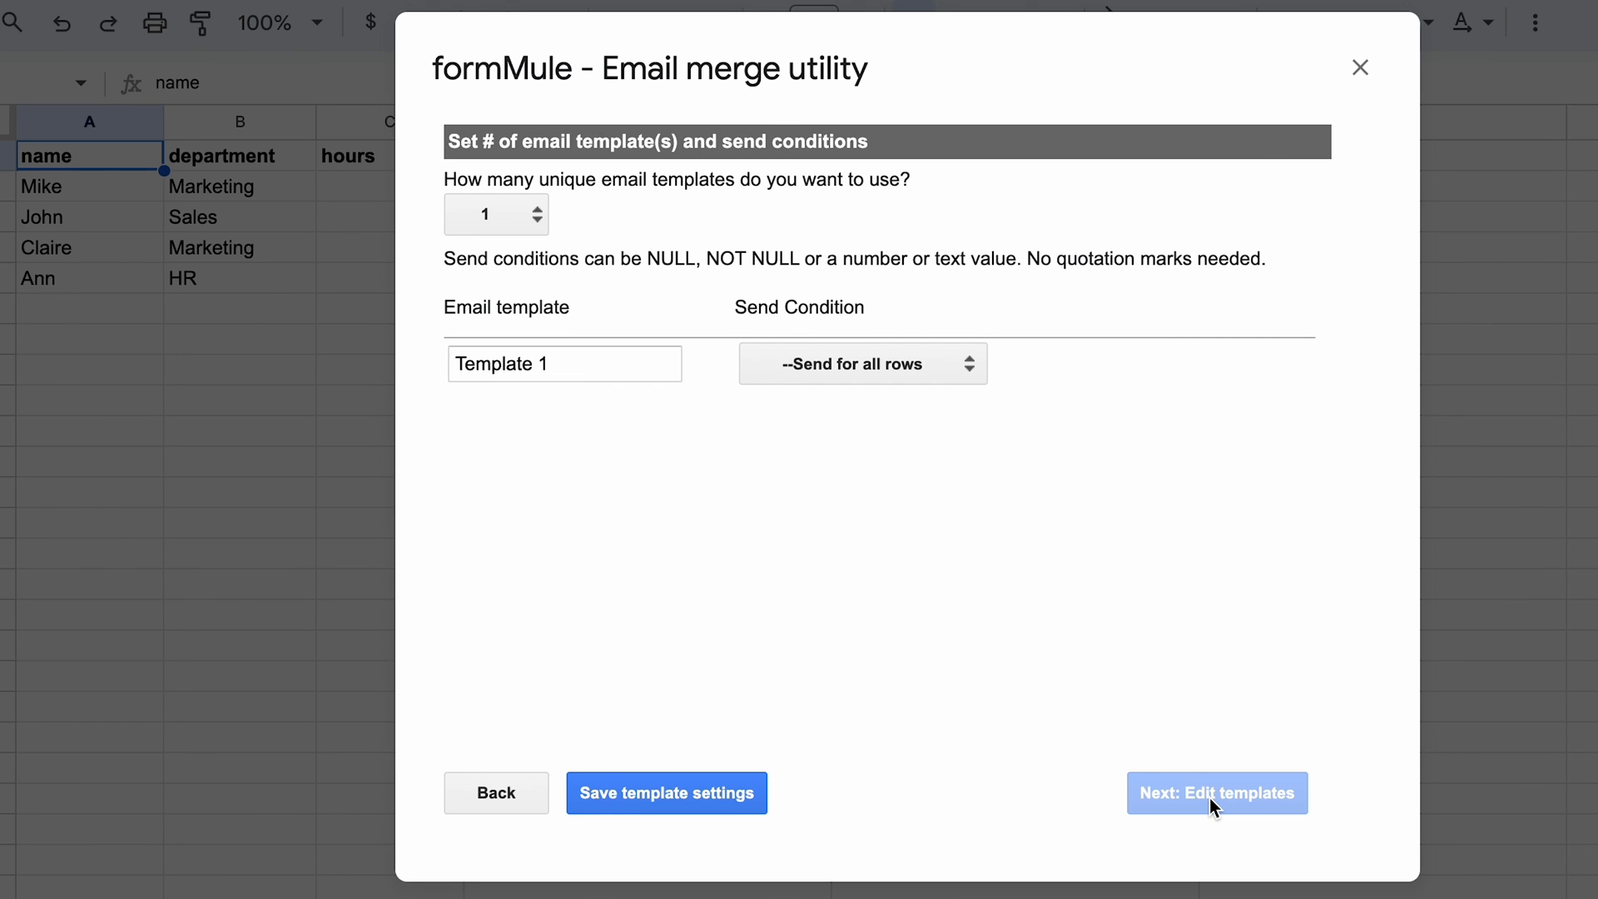
left_click(824, 365)
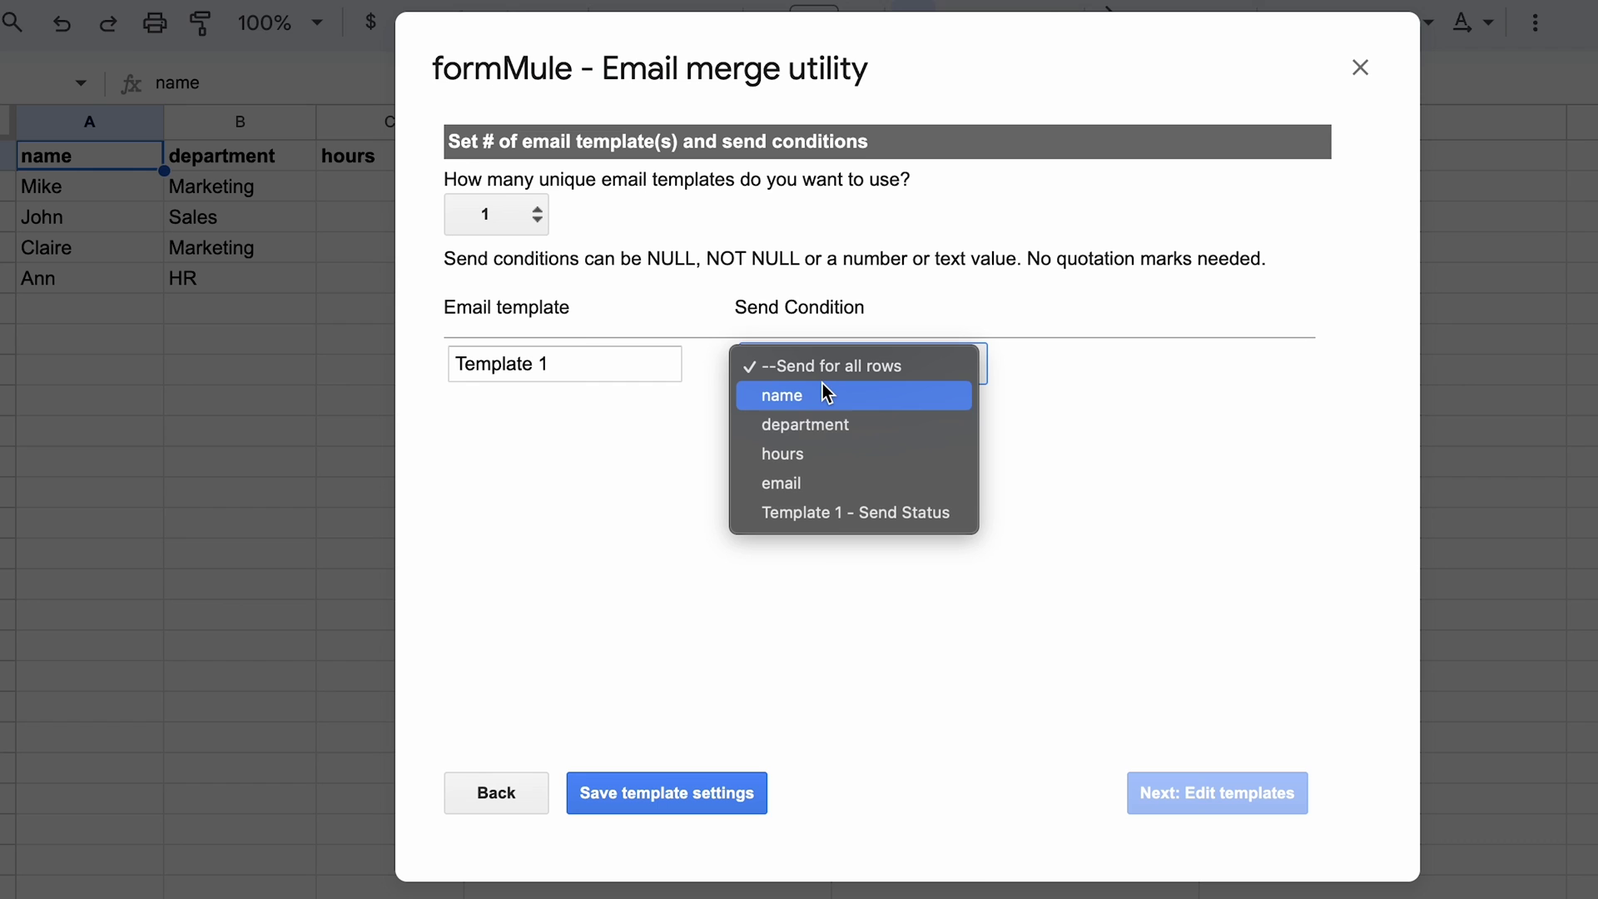
left_click(825, 427)
left_click(1067, 362)
type("Mark")
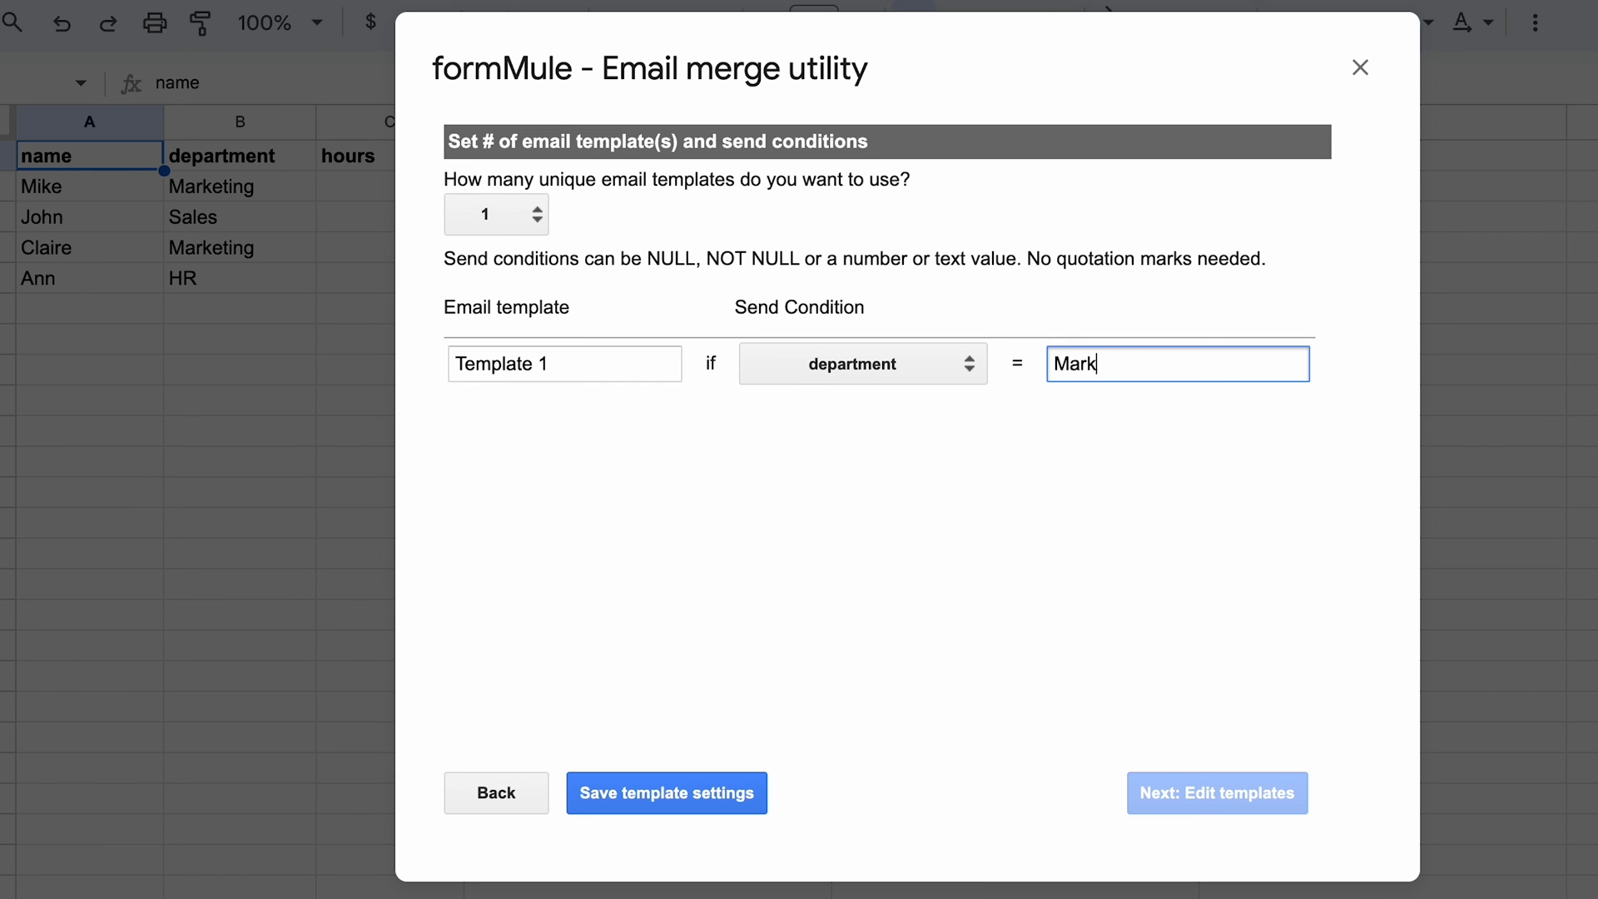
type("eting")
left_click(719, 794)
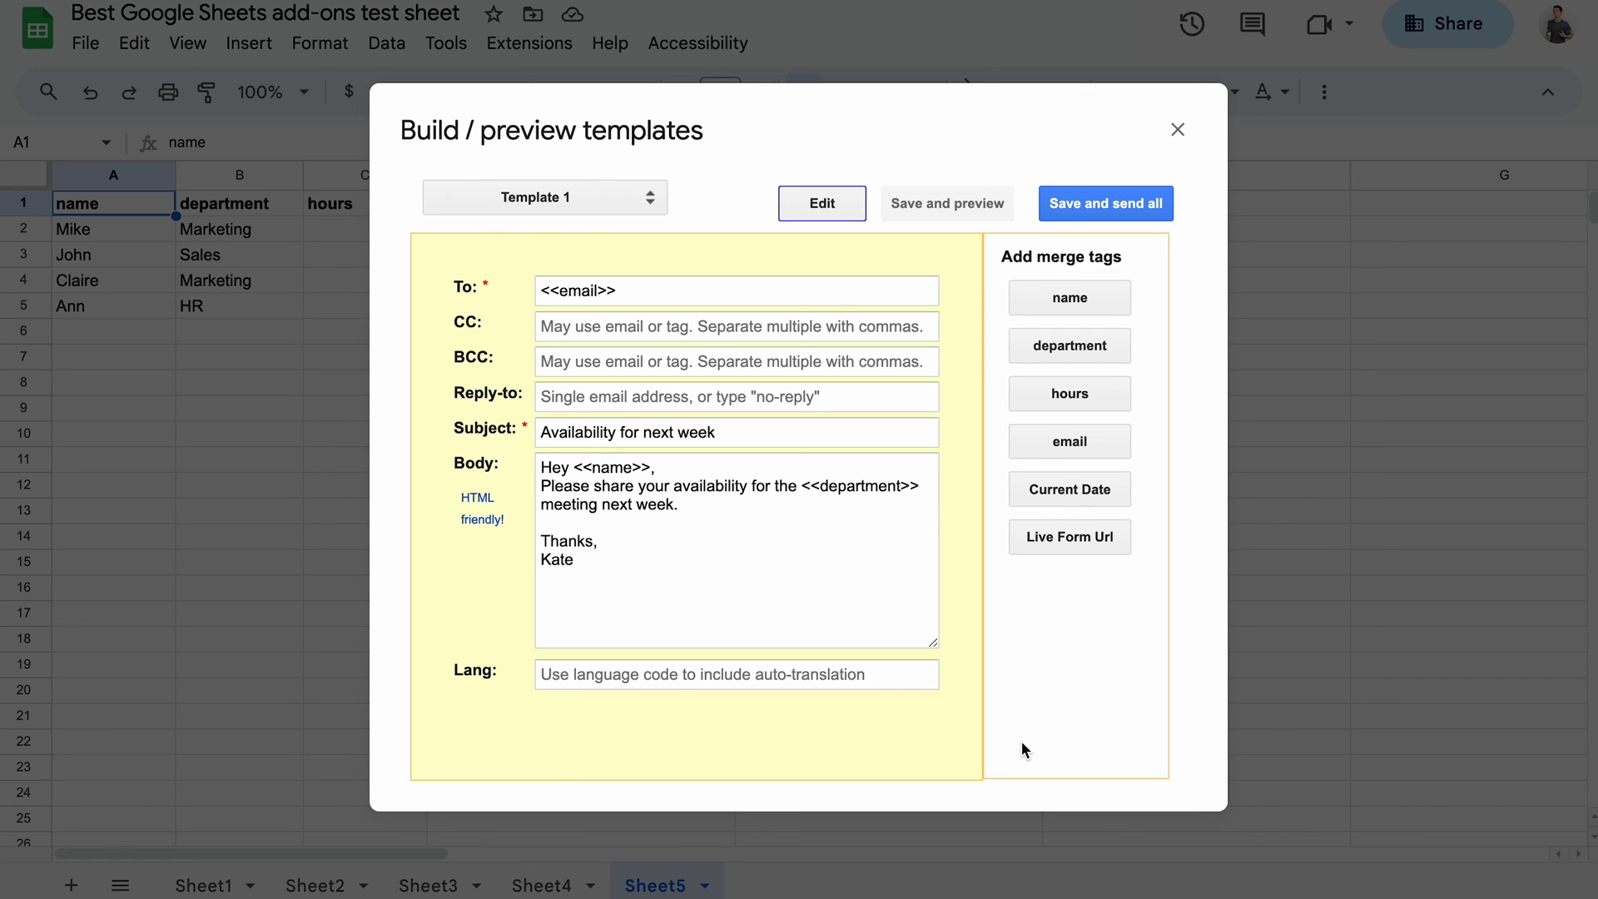
Save the template and send the two merged emails to the Marketing rows now.
left_click(1104, 202)
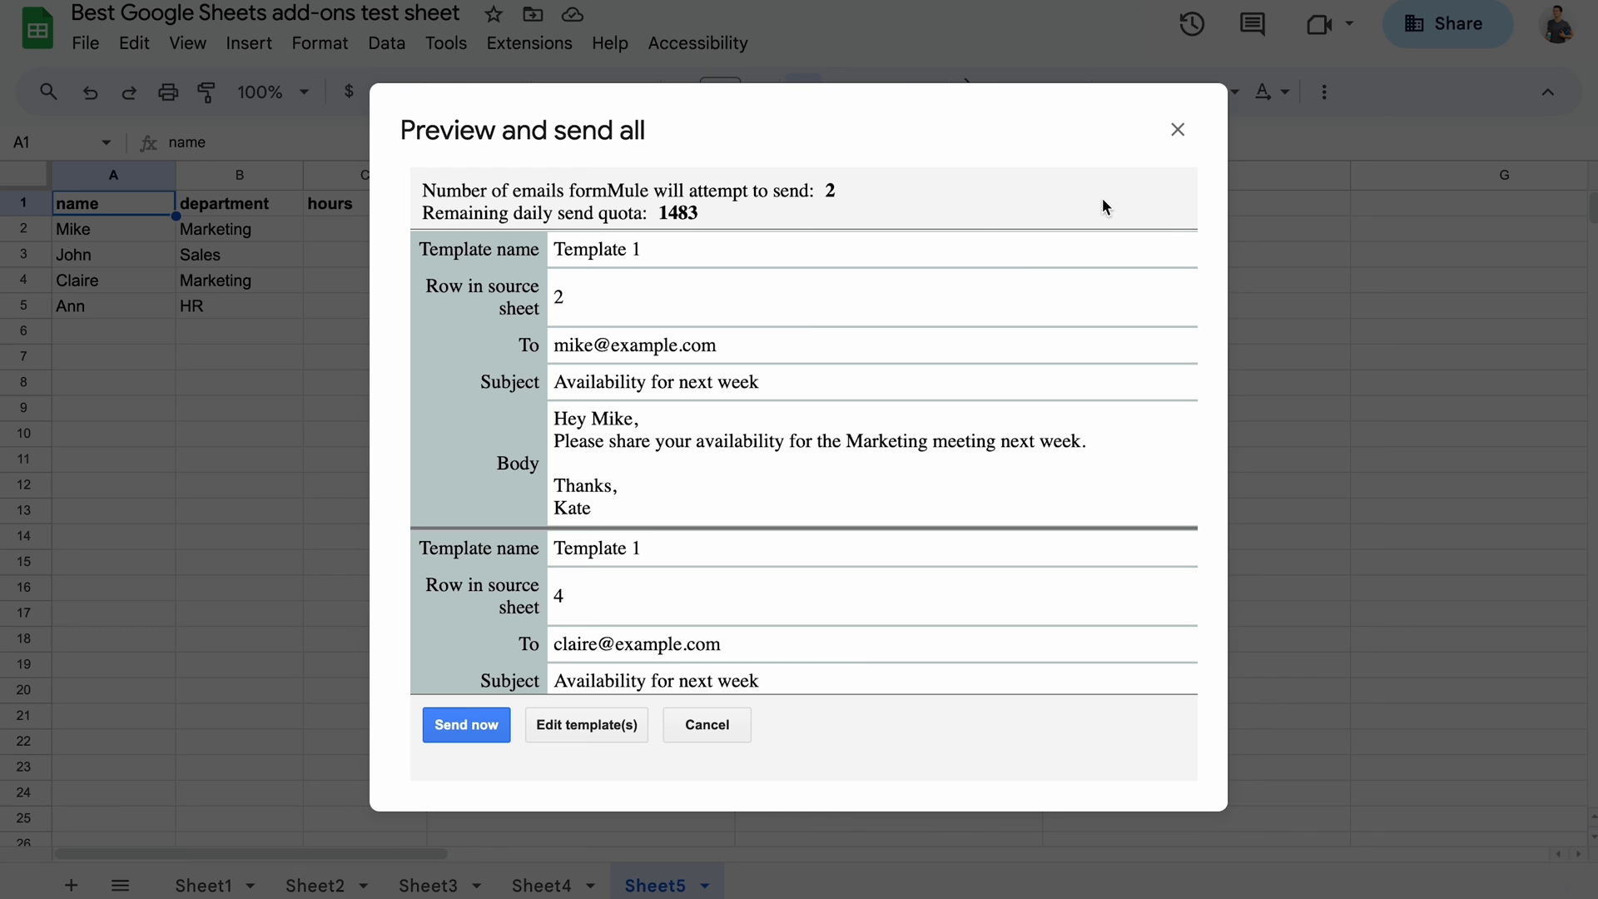
left_click(472, 726)
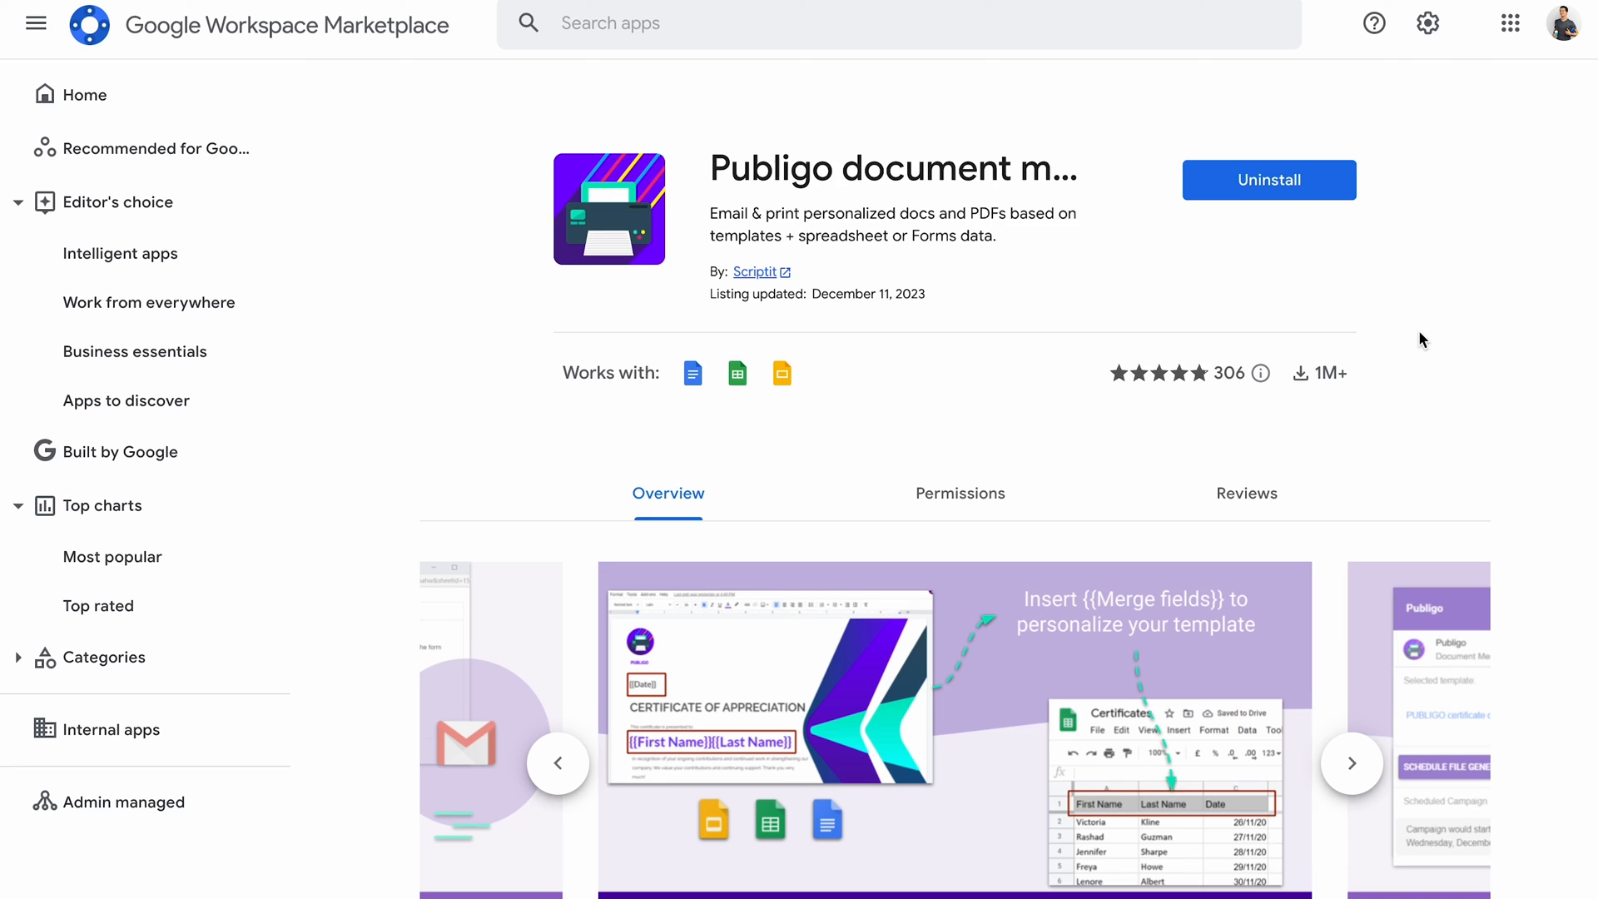
scroll(1418, 336, "down", 2)
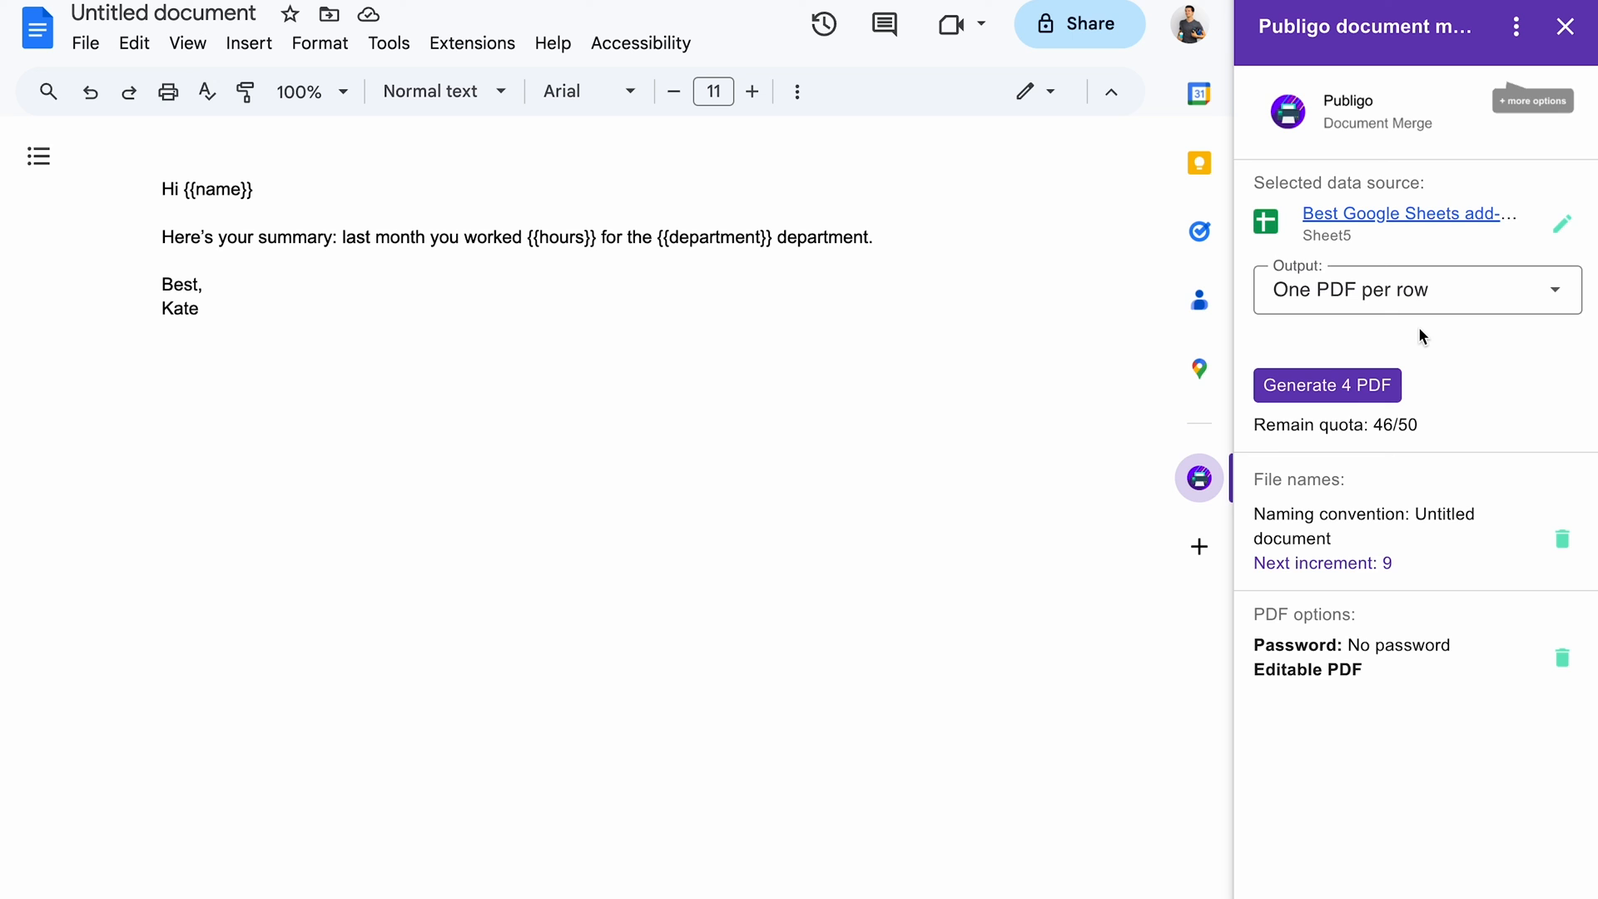
Generate the 4 per-row PDFs and refresh the campaign progress.
left_click(1354, 384)
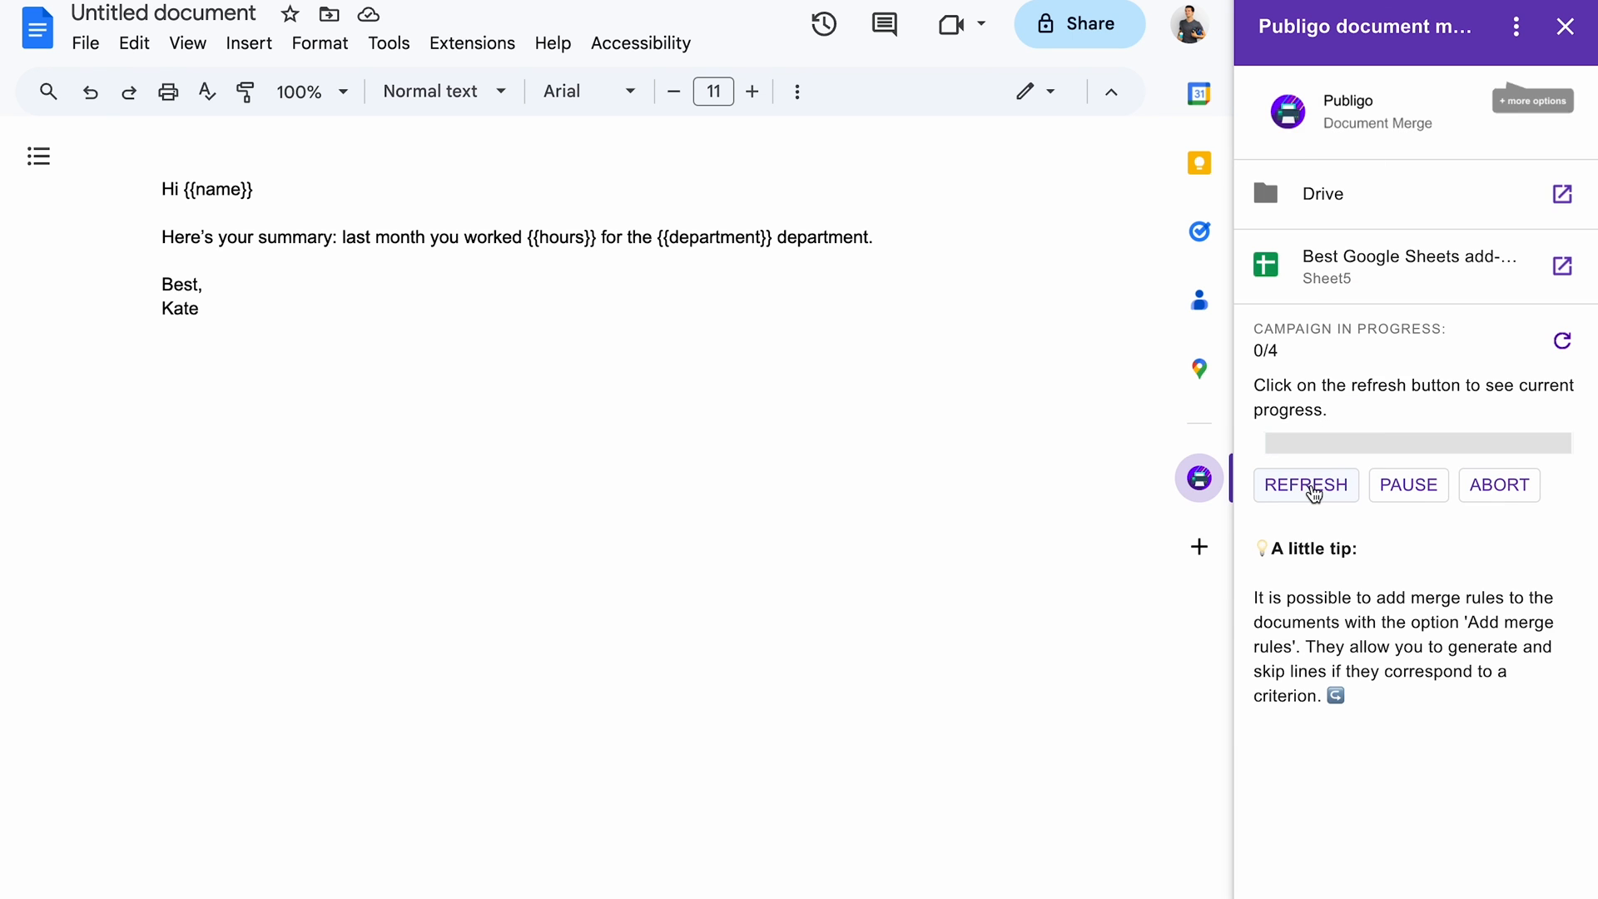
left_click(1306, 485)
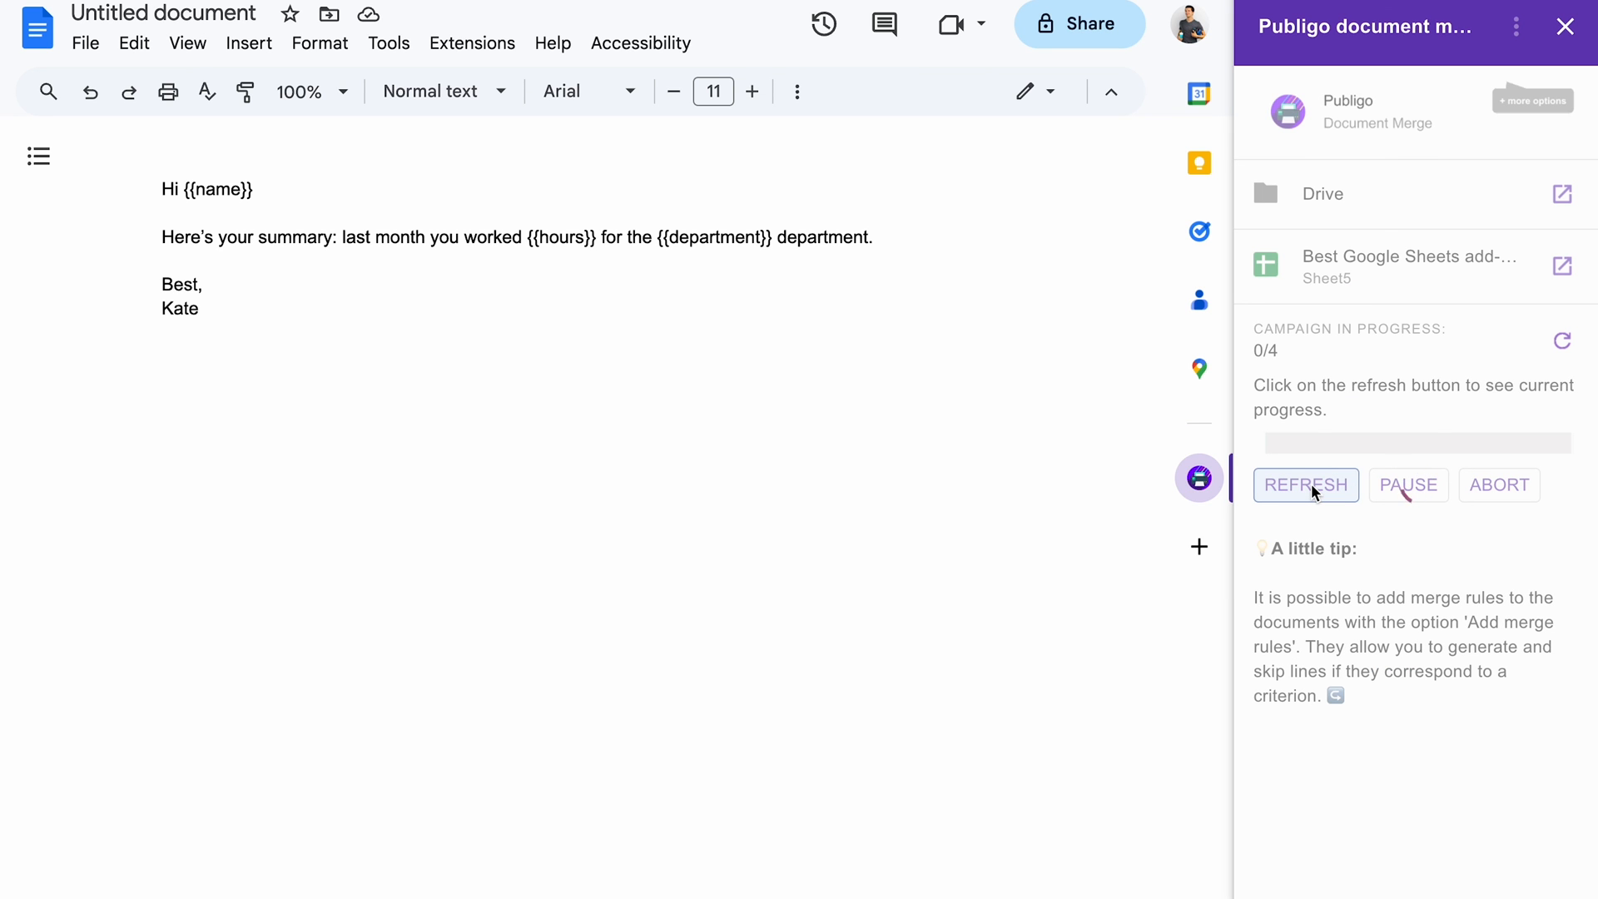